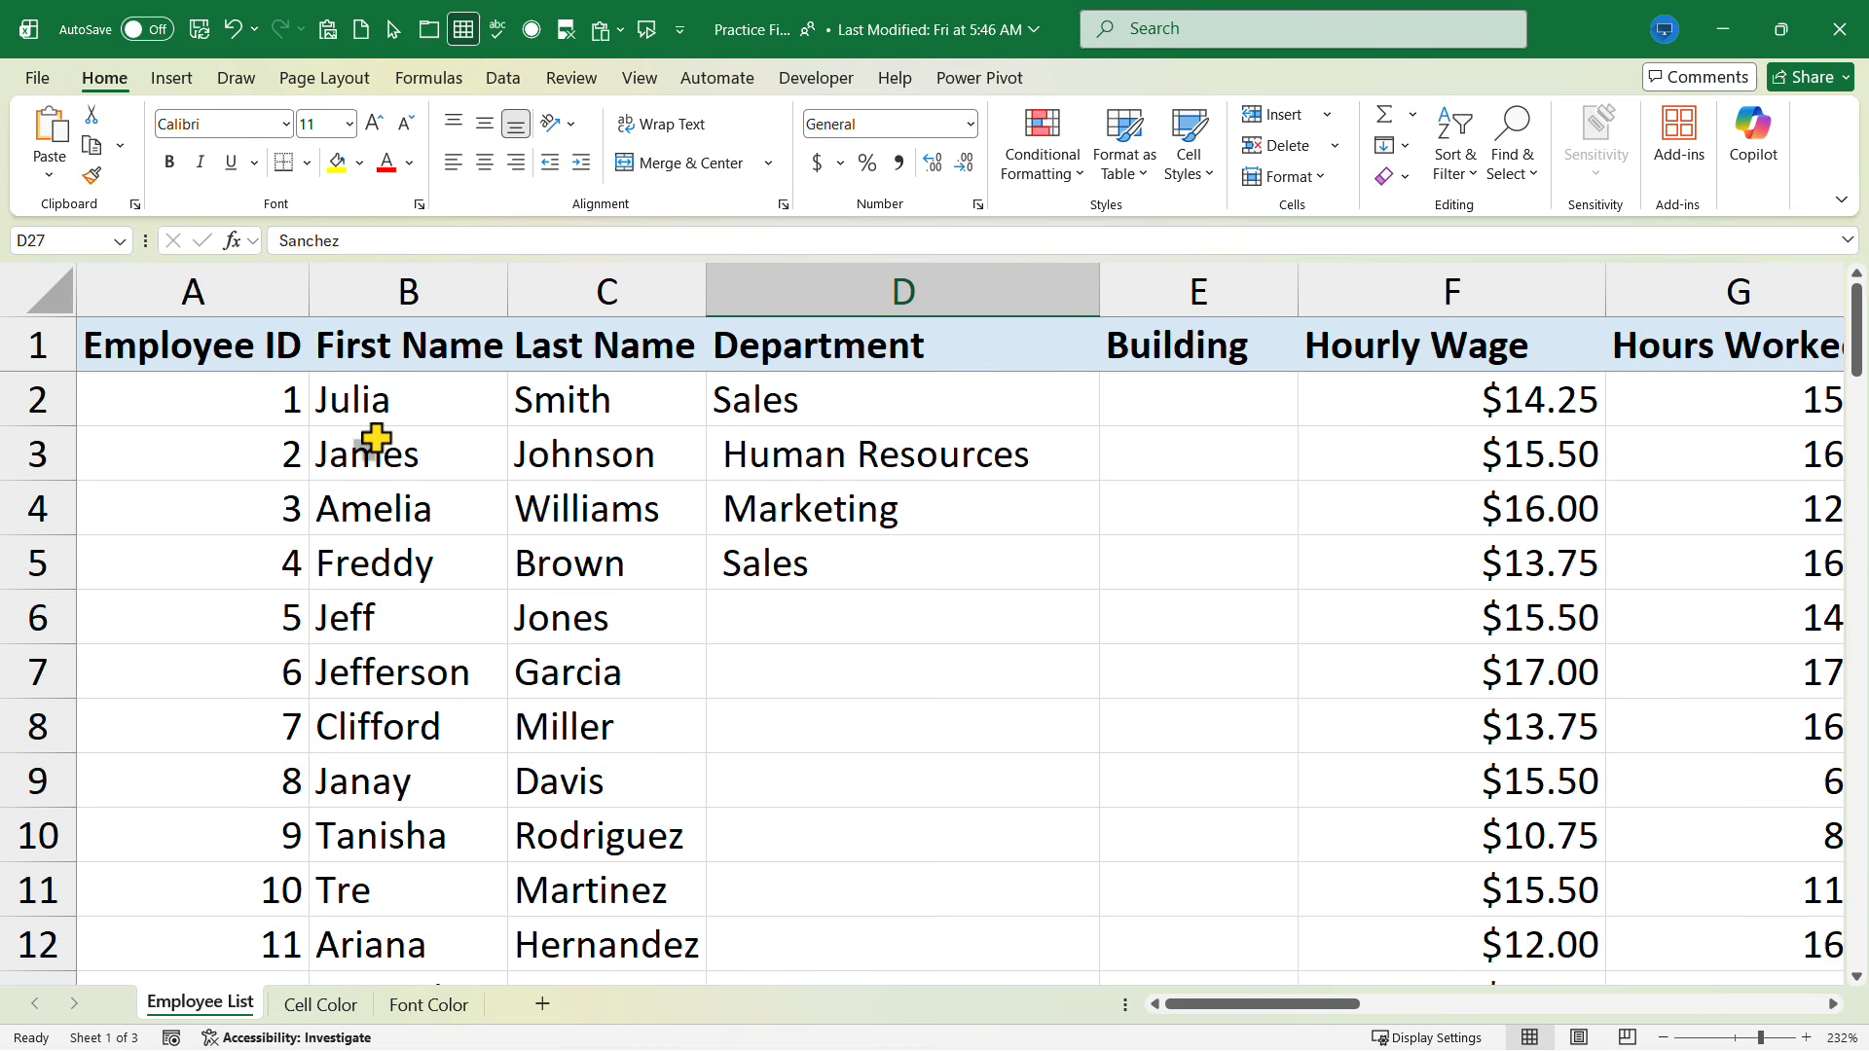
Open the Format Cells settings for cell D3 and choose the Number category
{"action": "left_click", "coordinate": [581, 413]}
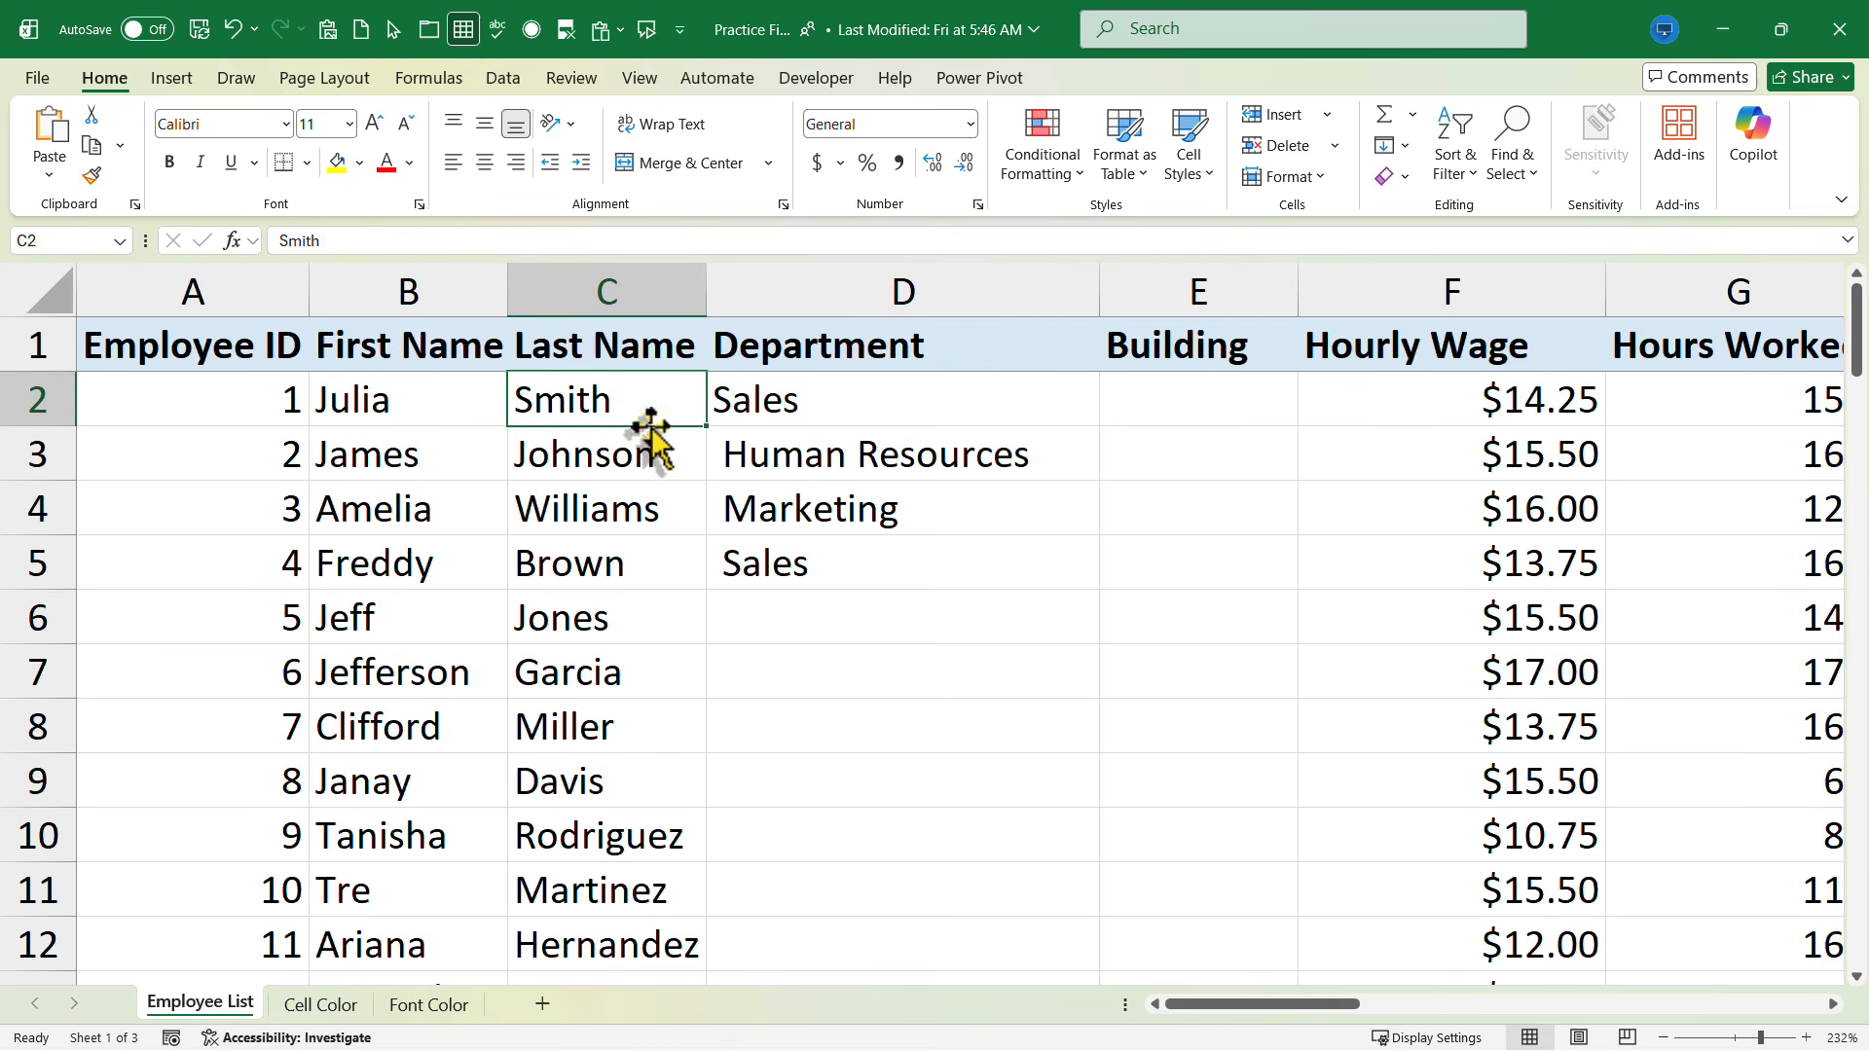
{"action": "left_click", "coordinate": [857, 461]}
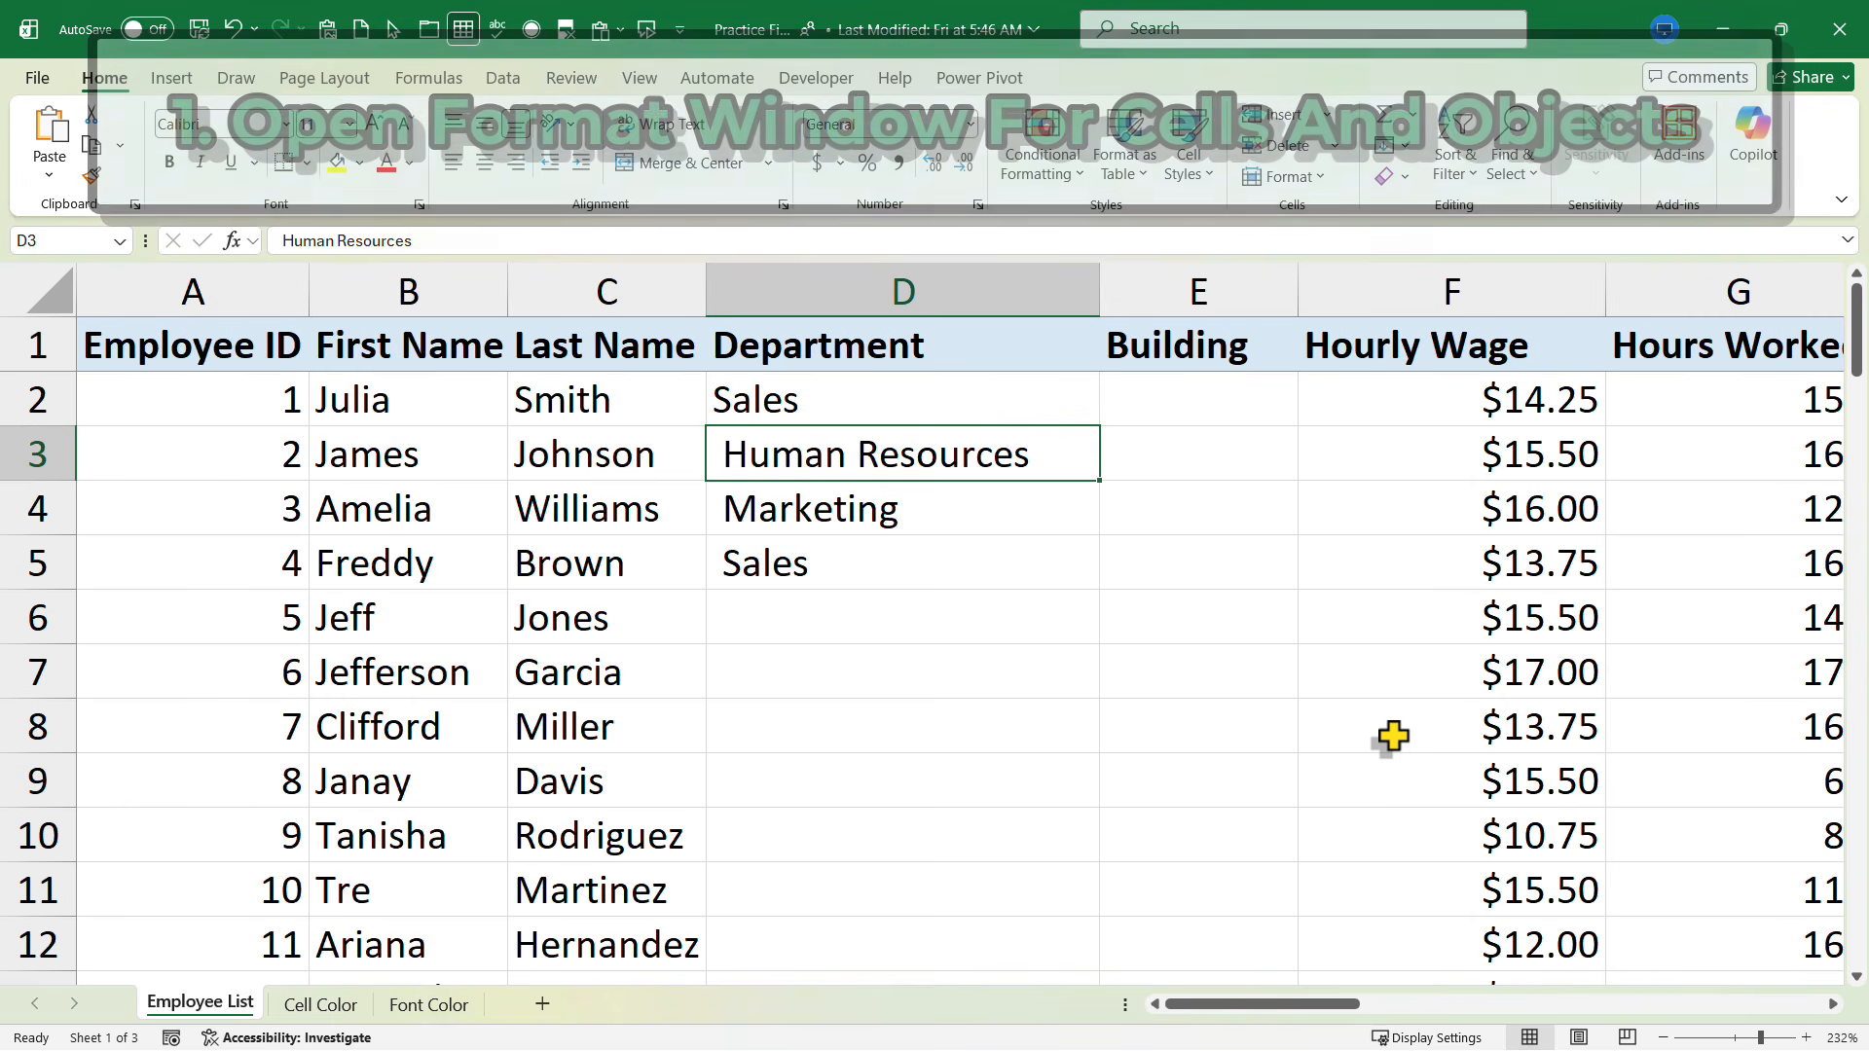
{"action": "key", "text": "ctrl+1"}
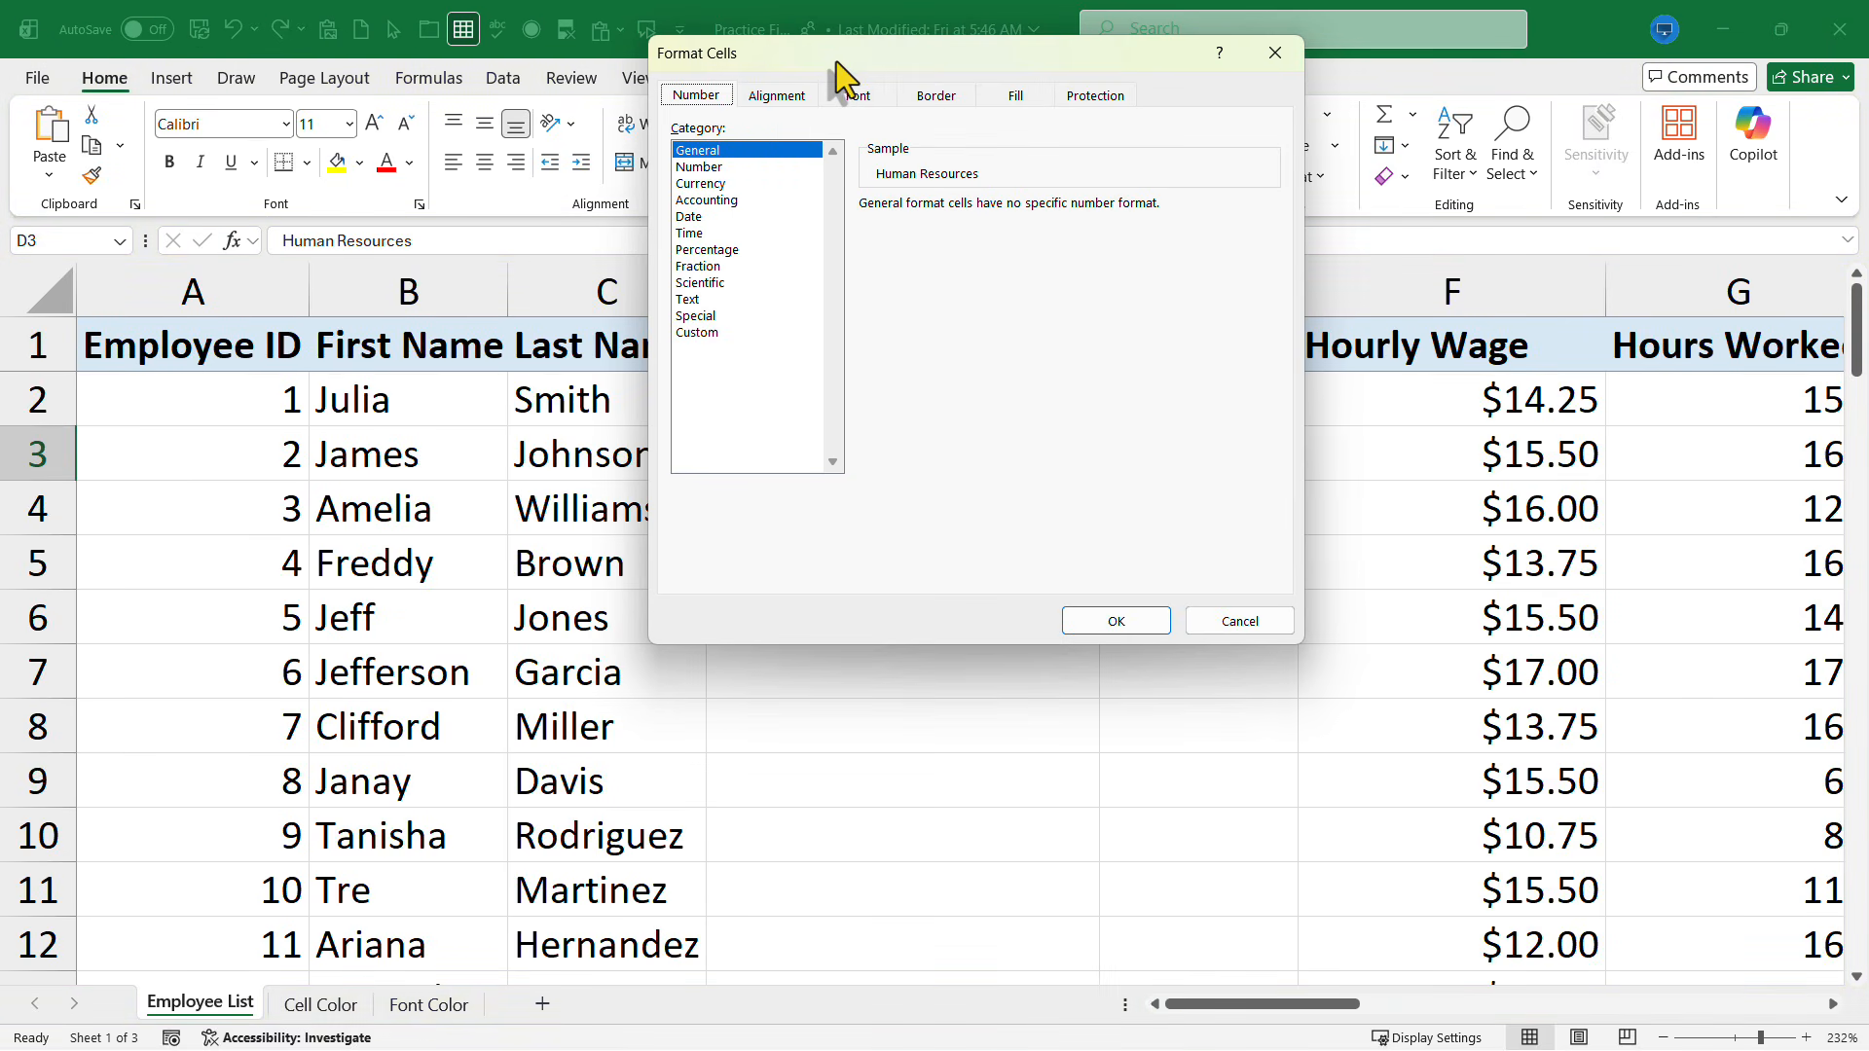
{"action": "left_click_drag", "start_coordinate": [835, 61], "coordinate": [1294, 101]}
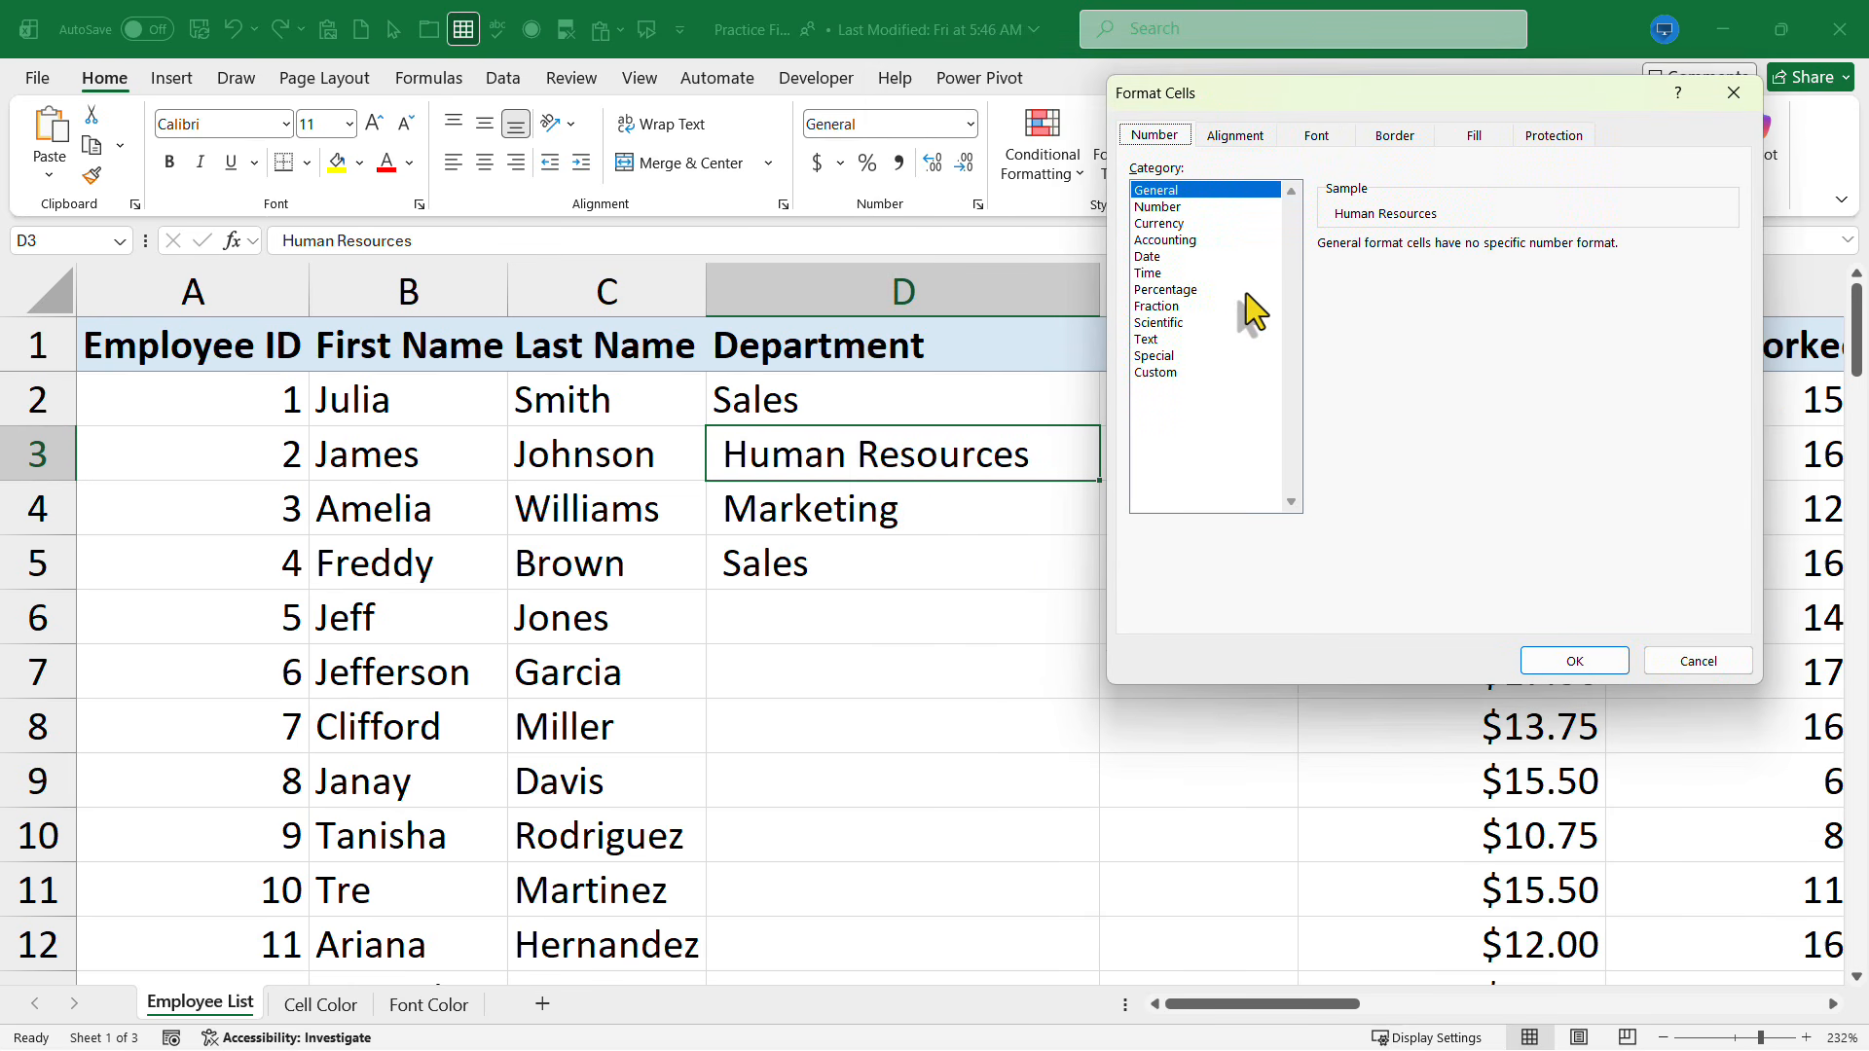
{"action": "left_click", "coordinate": [1184, 185]}
{"action": "key", "text": "Down"}
{"action": "key", "text": "Down"}
{"action": "key", "text": "Down"}
{"action": "key", "text": "Down"}
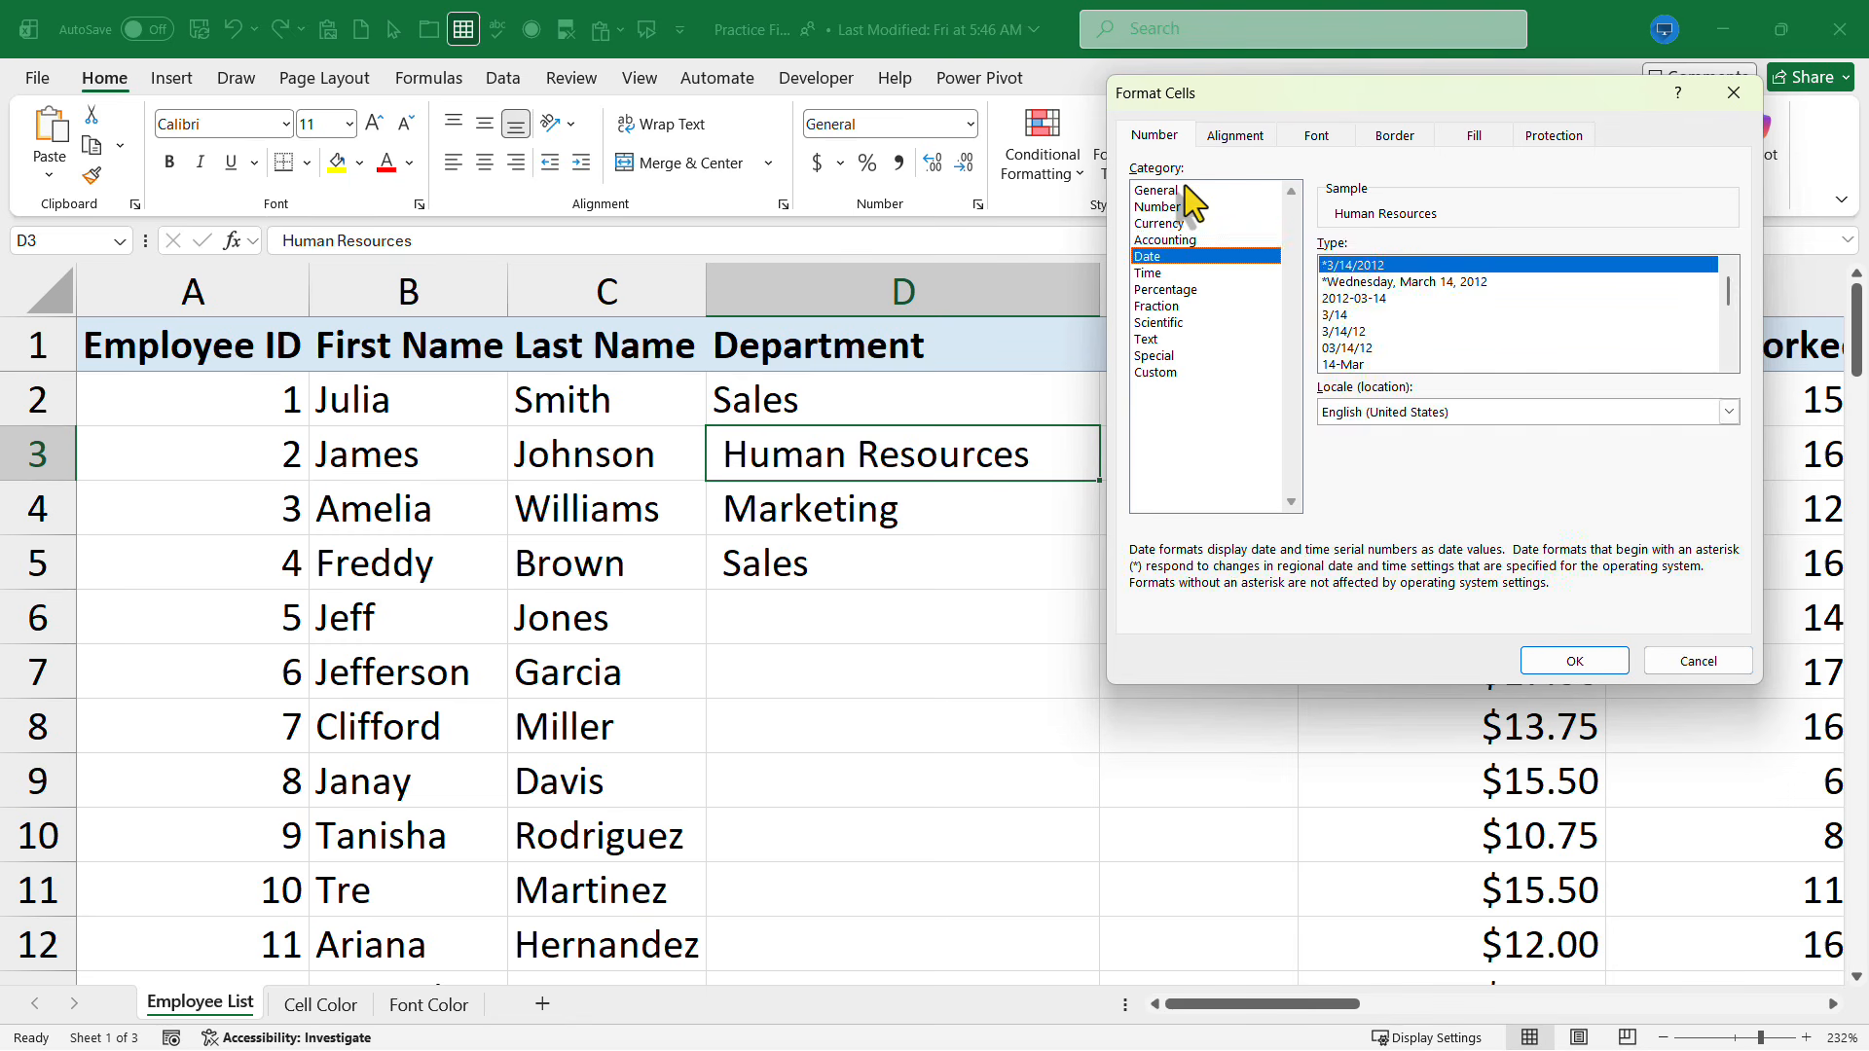
{"action": "key", "text": "Up"}
{"action": "key", "text": "Up"}
{"action": "key", "text": "Up"}
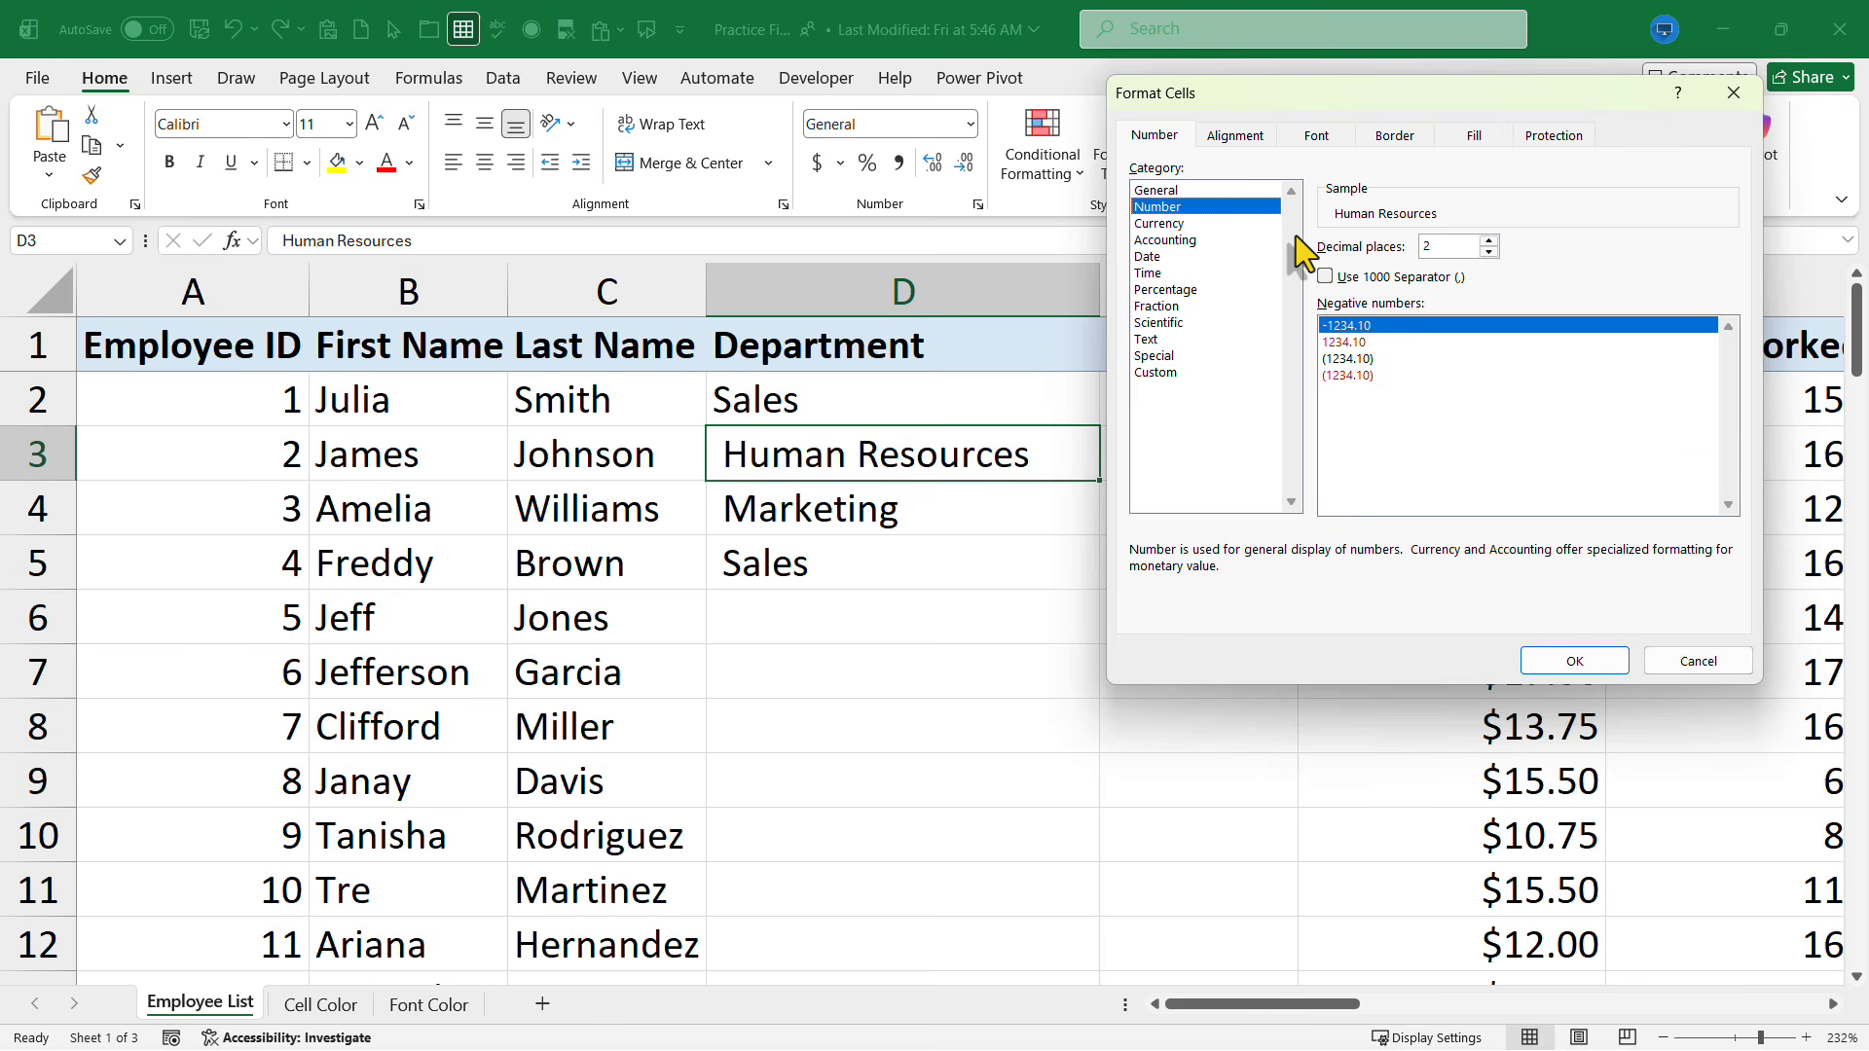
Apply a bold font style at size 14 to cell D3, and undo the formatting
{"action": "left_click", "coordinate": [1304, 141]}
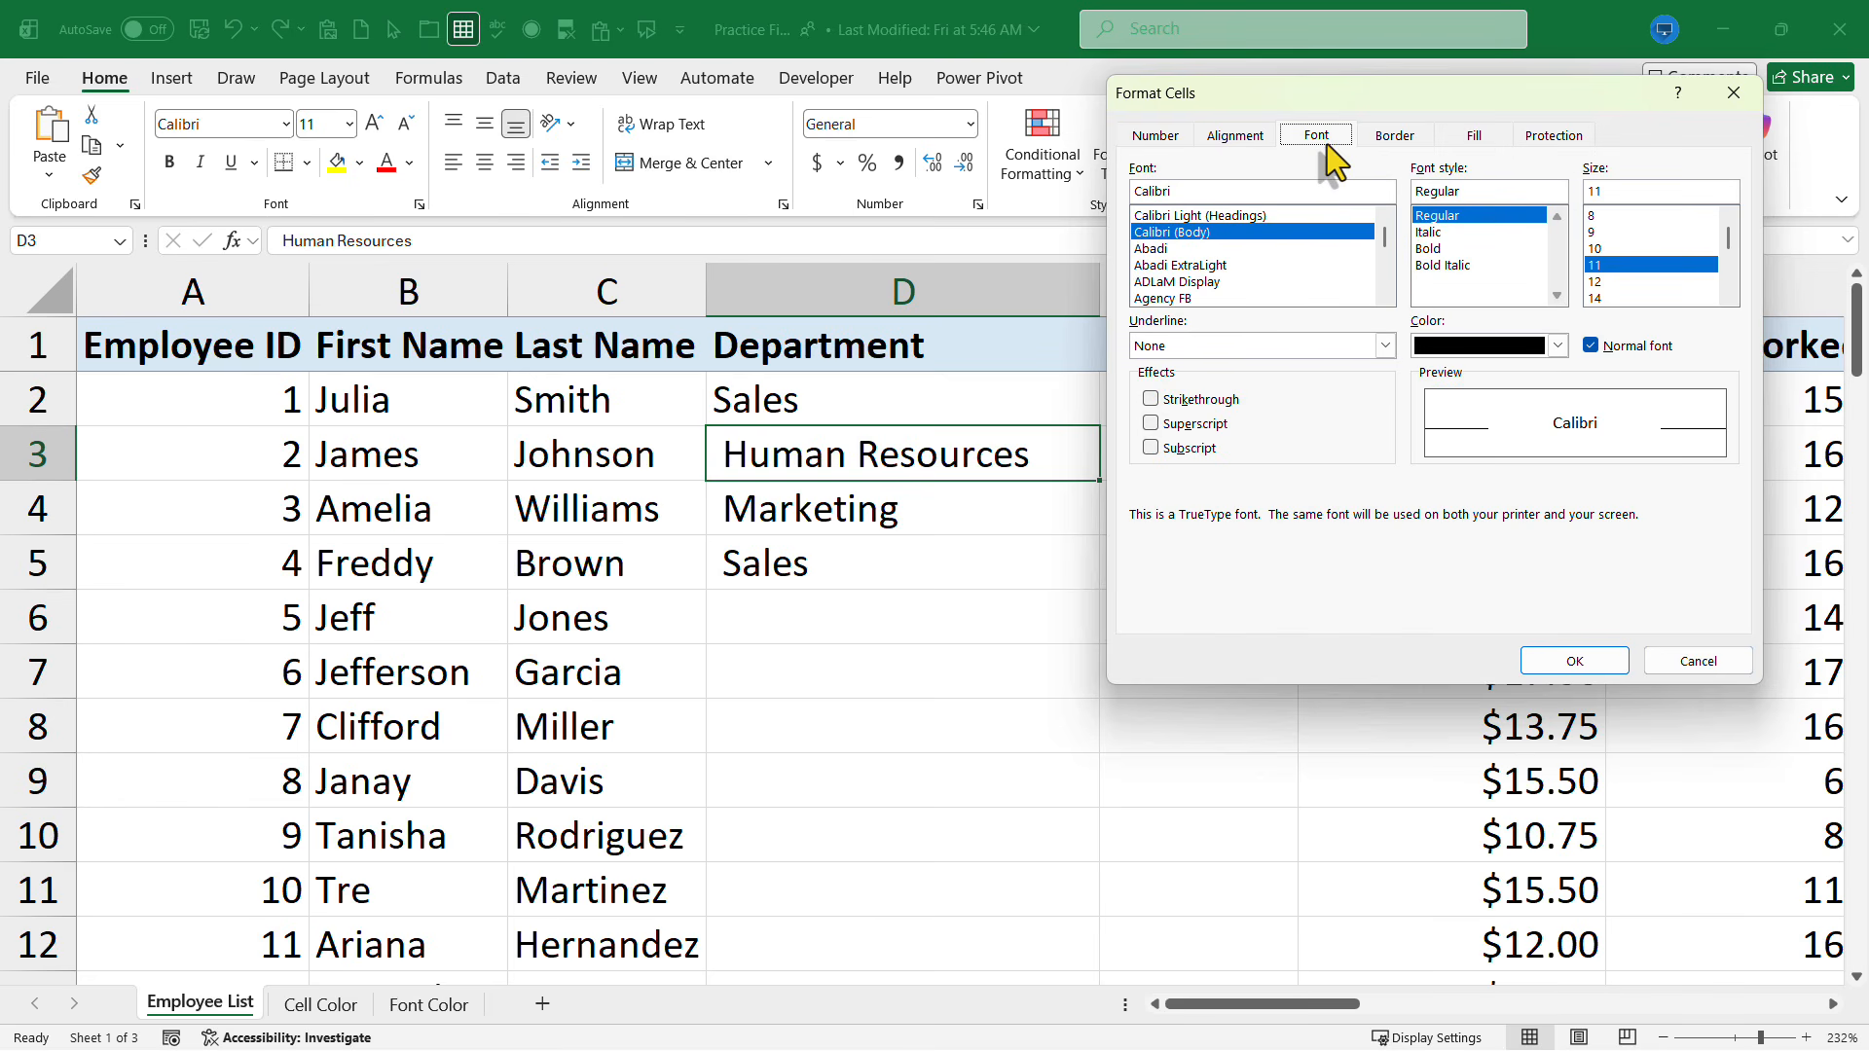
{"action": "left_click", "coordinate": [1429, 249]}
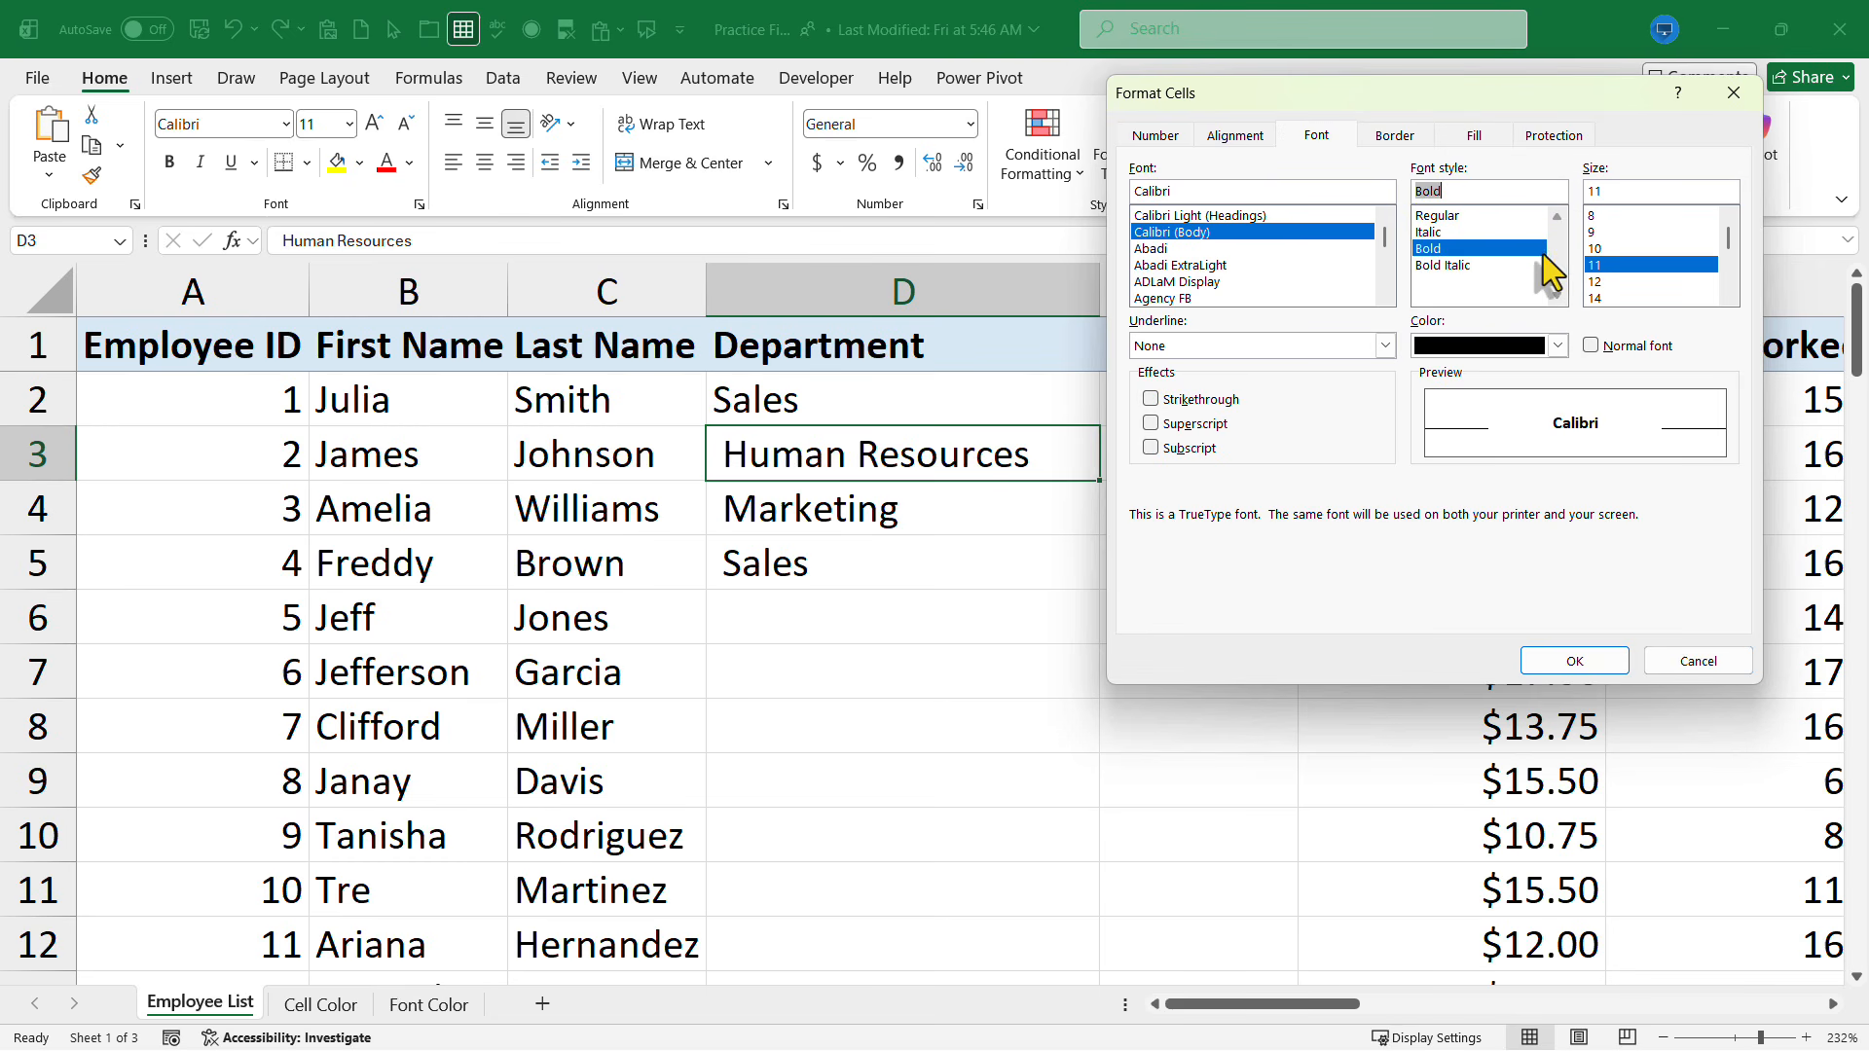
{"action": "left_click", "coordinate": [1612, 299]}
{"action": "left_click", "coordinate": [1558, 665]}
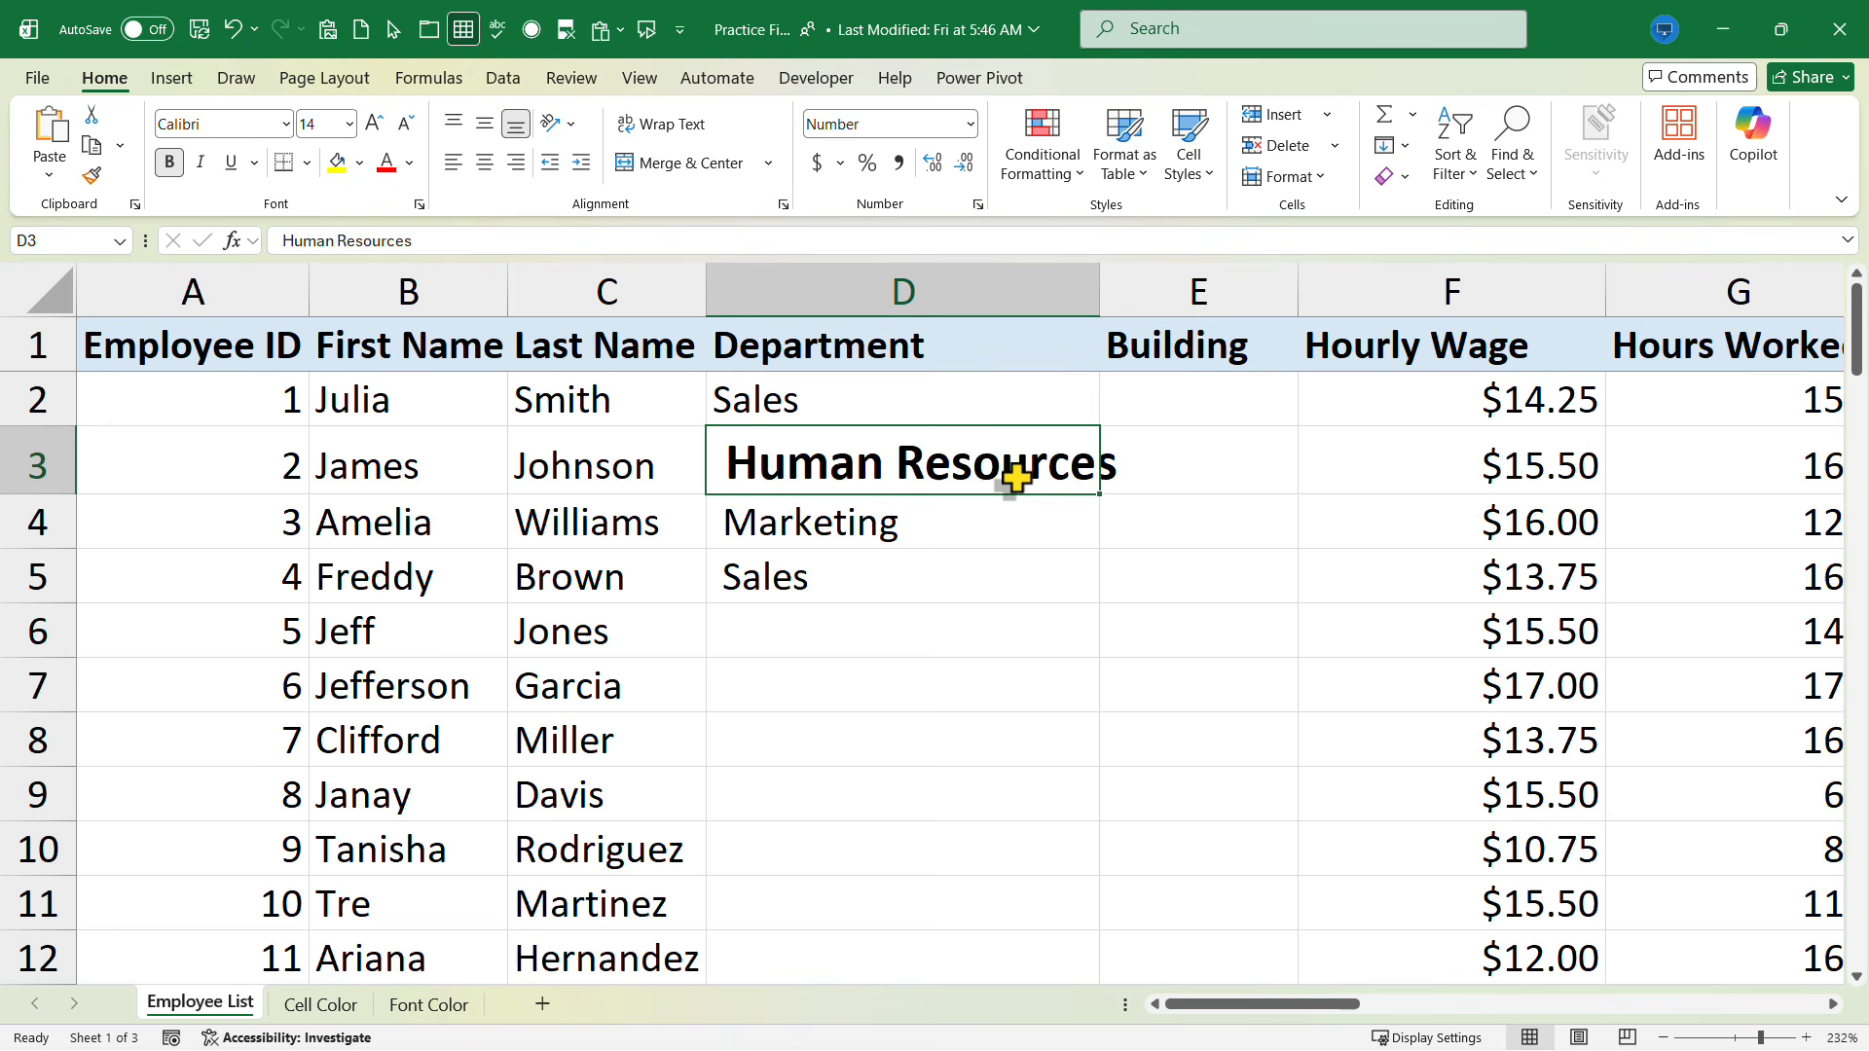
{"action": "key", "text": "ctrl+z"}
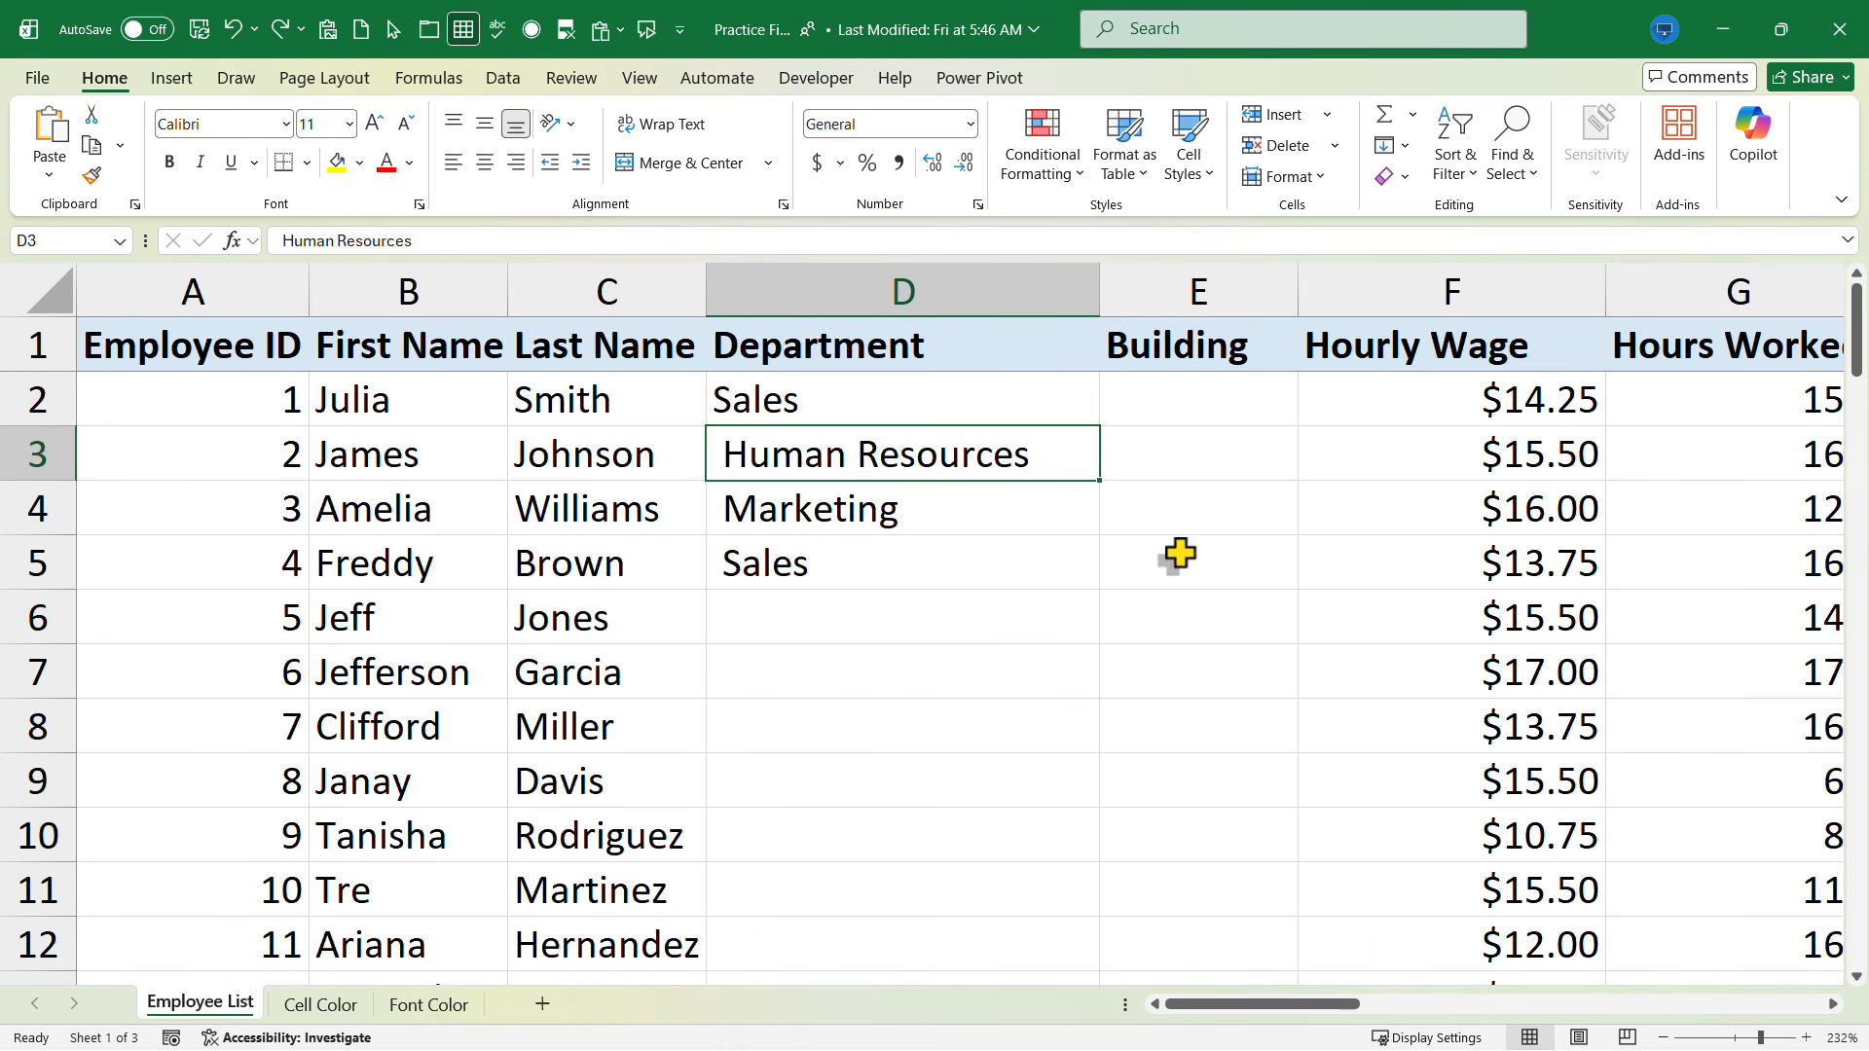
Draw a partial circle shape about 1.28" high and 1.59" wide over columns D to F
{"action": "left_click", "coordinate": [177, 83]}
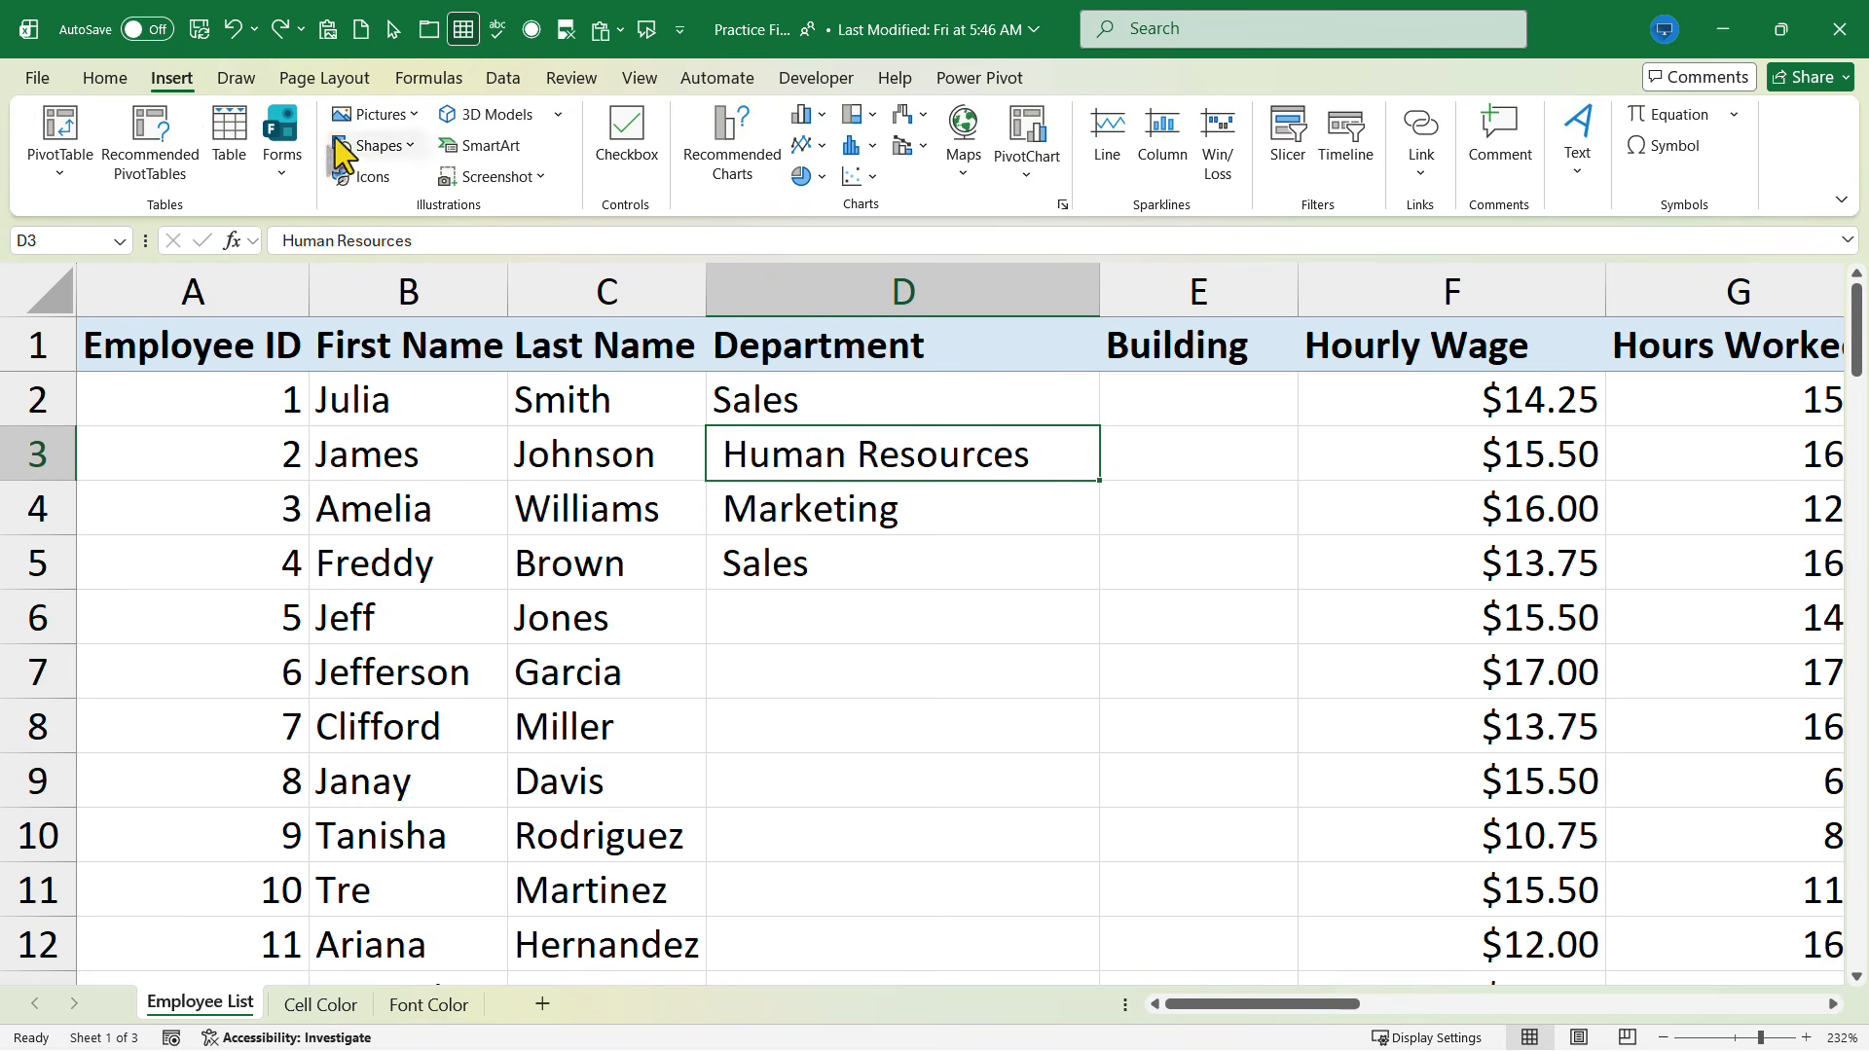
{"action": "left_click", "coordinate": [374, 145]}
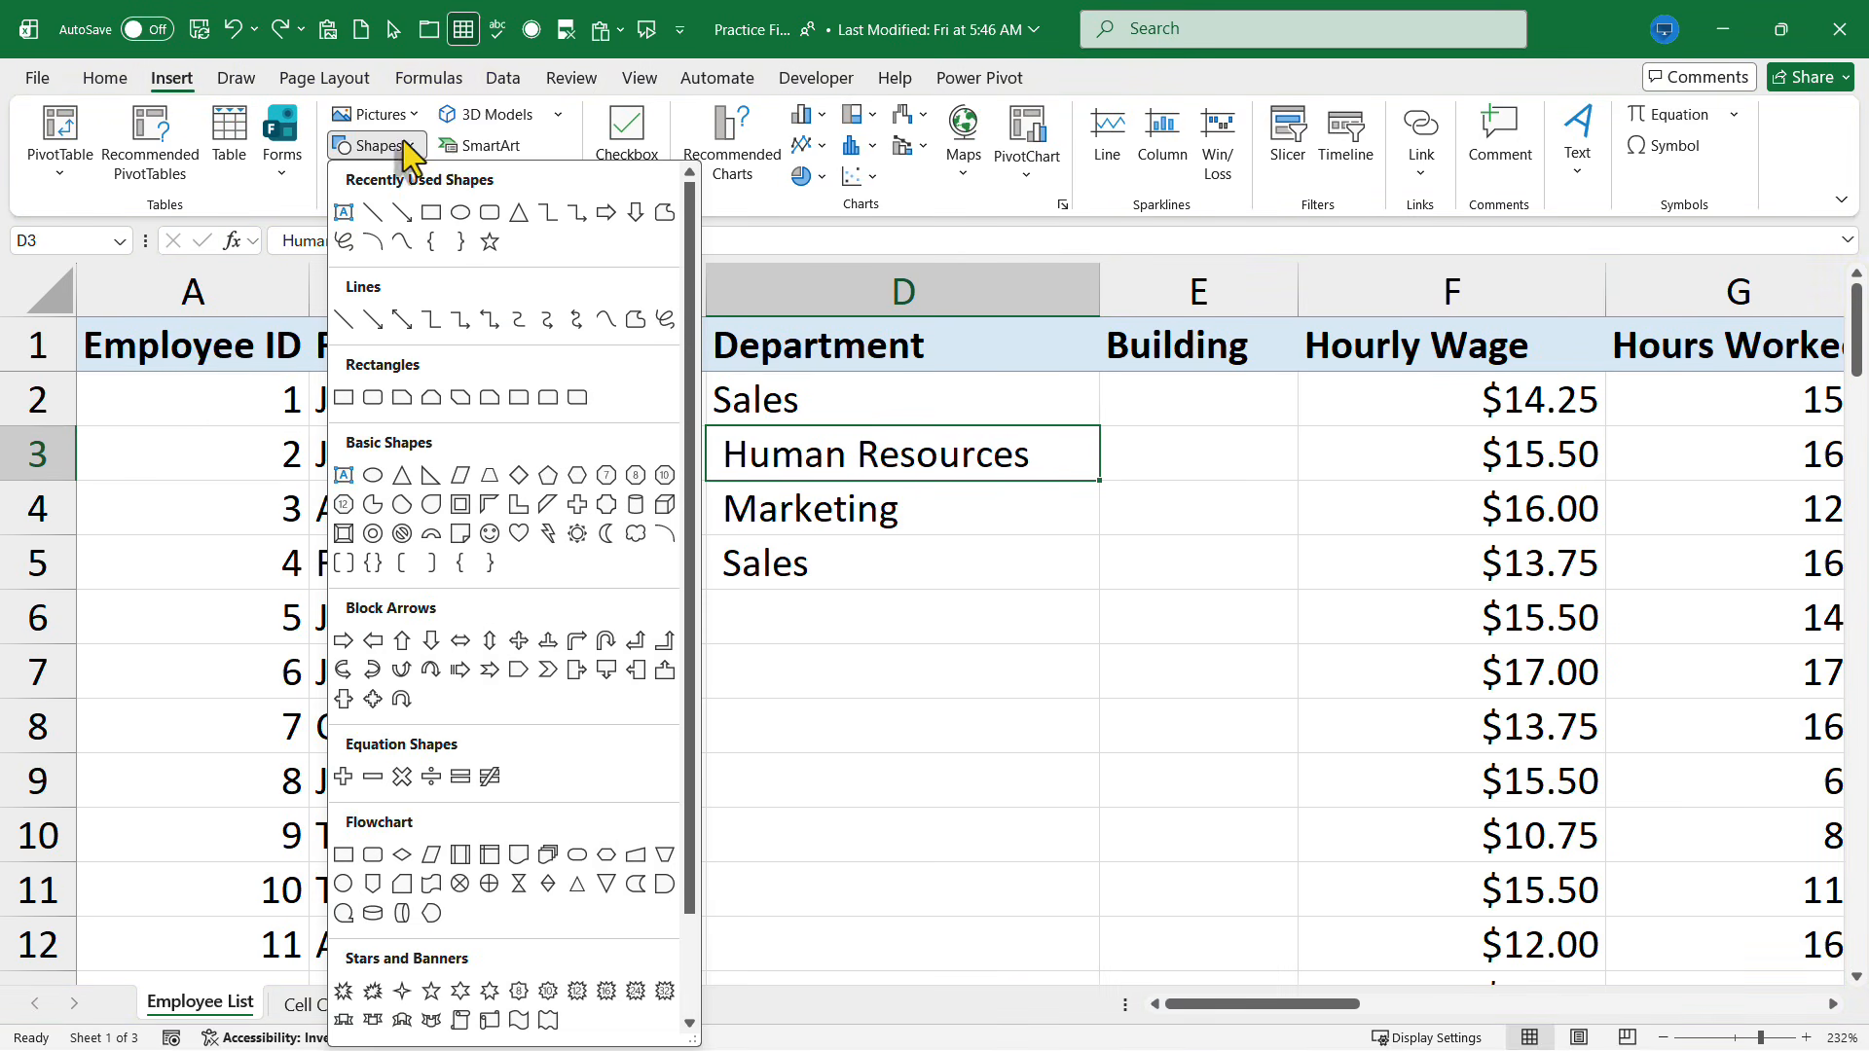
{"action": "left_click", "coordinate": [458, 210]}
{"action": "left_click_drag", "start_coordinate": [952, 502], "coordinate": [1385, 857]}
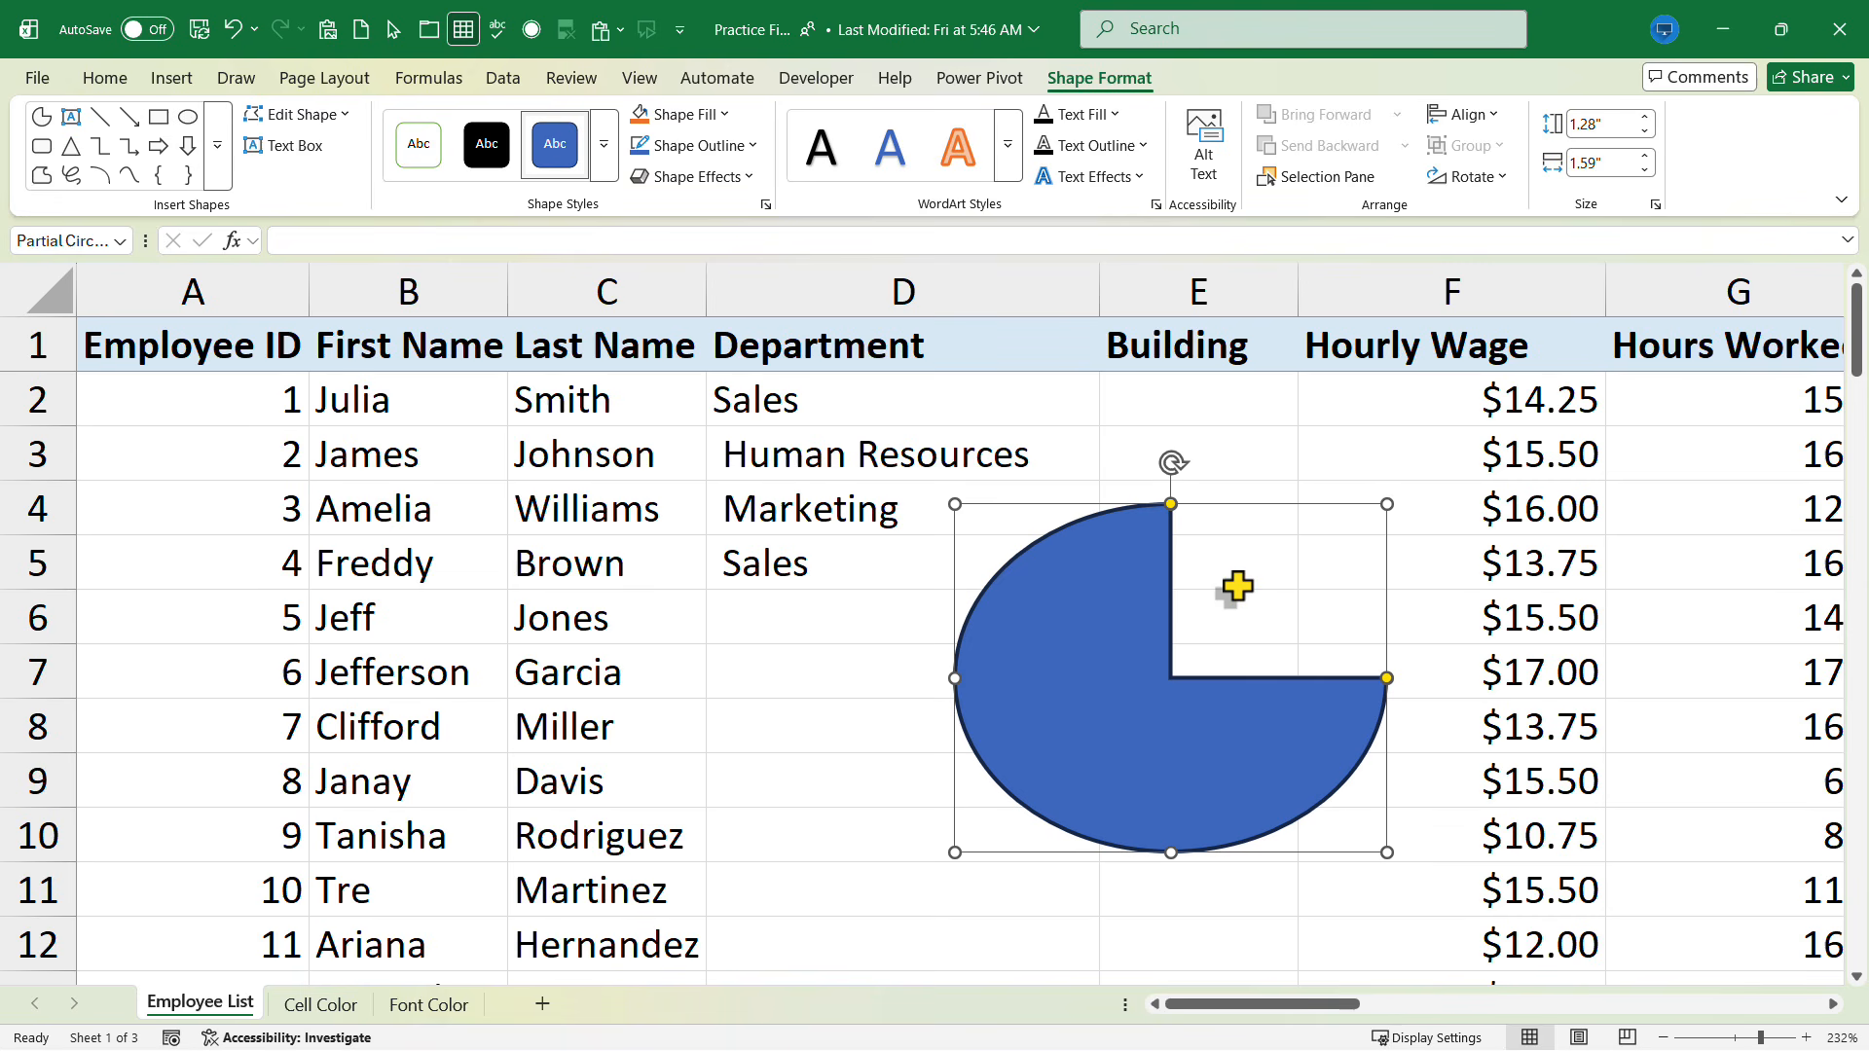
Open the partial circle's Format Shape settings and examine its fill and line options
{"action": "key", "text": "ctrl+1"}
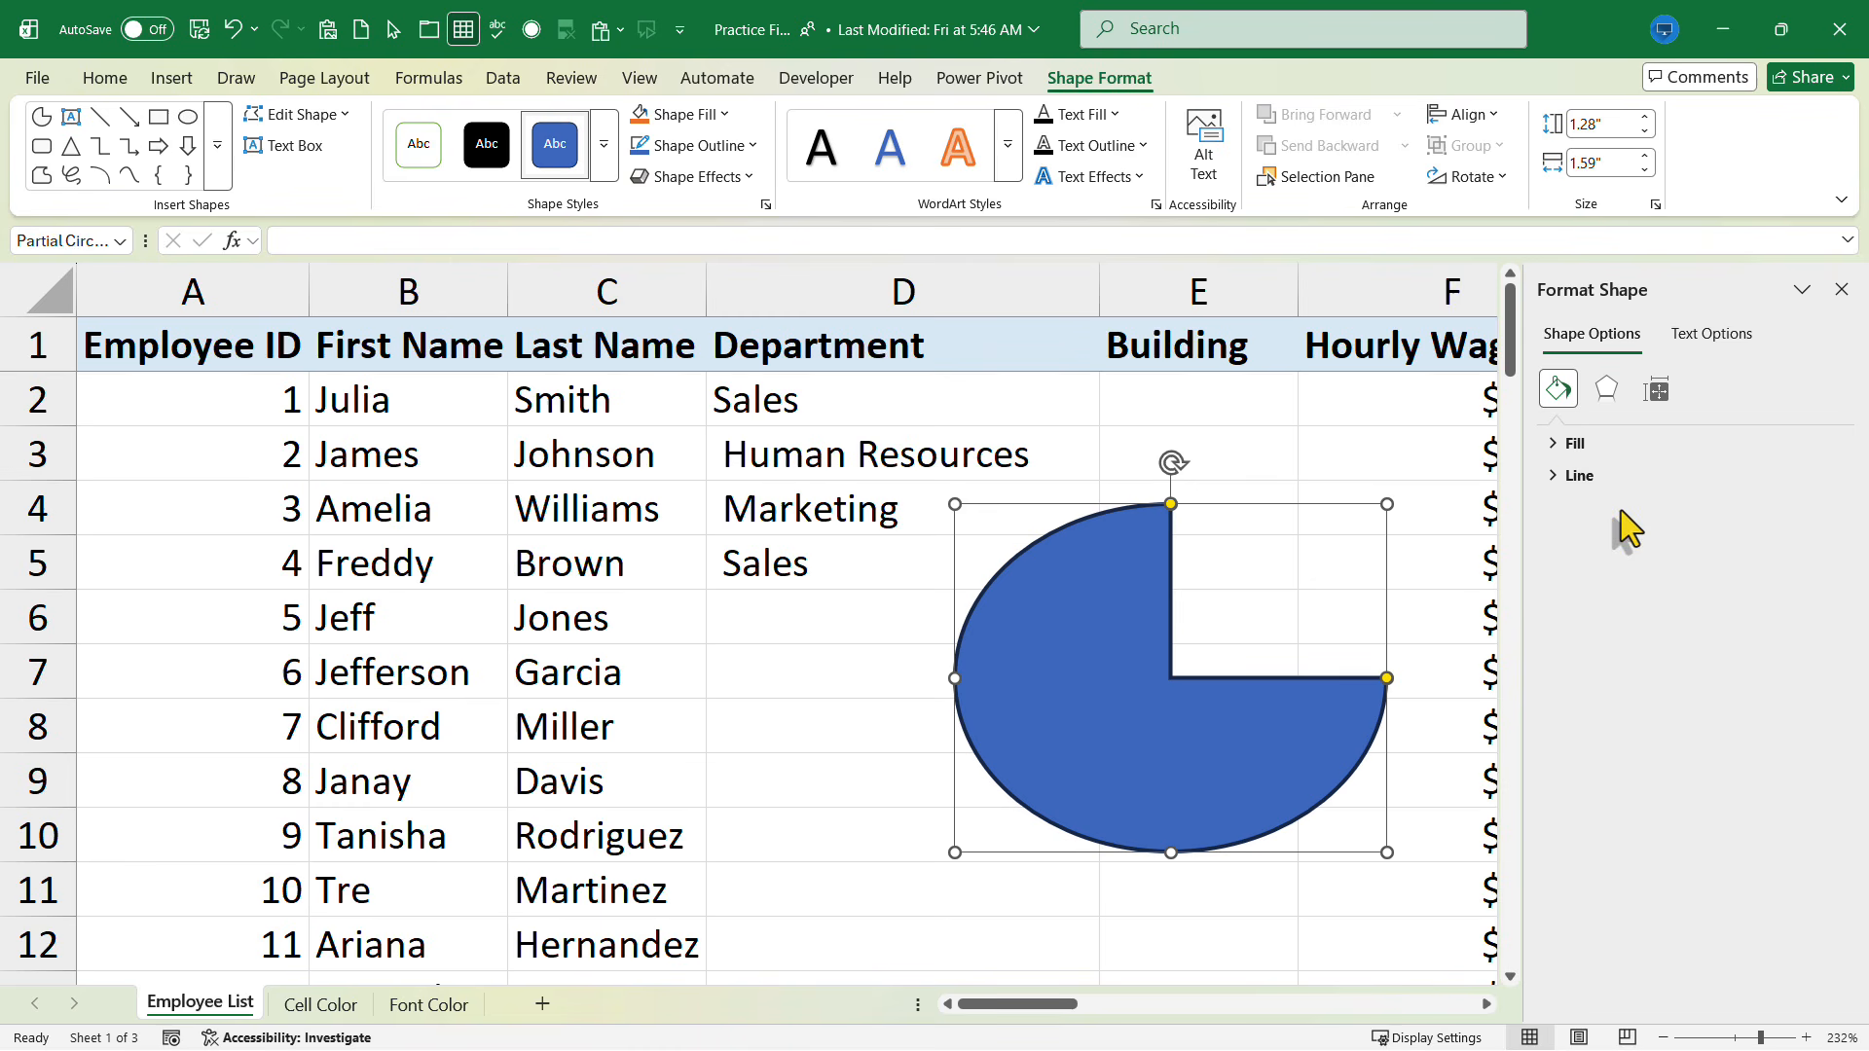
{"action": "left_click", "coordinate": [1570, 445]}
{"action": "left_click", "coordinate": [1558, 717]}
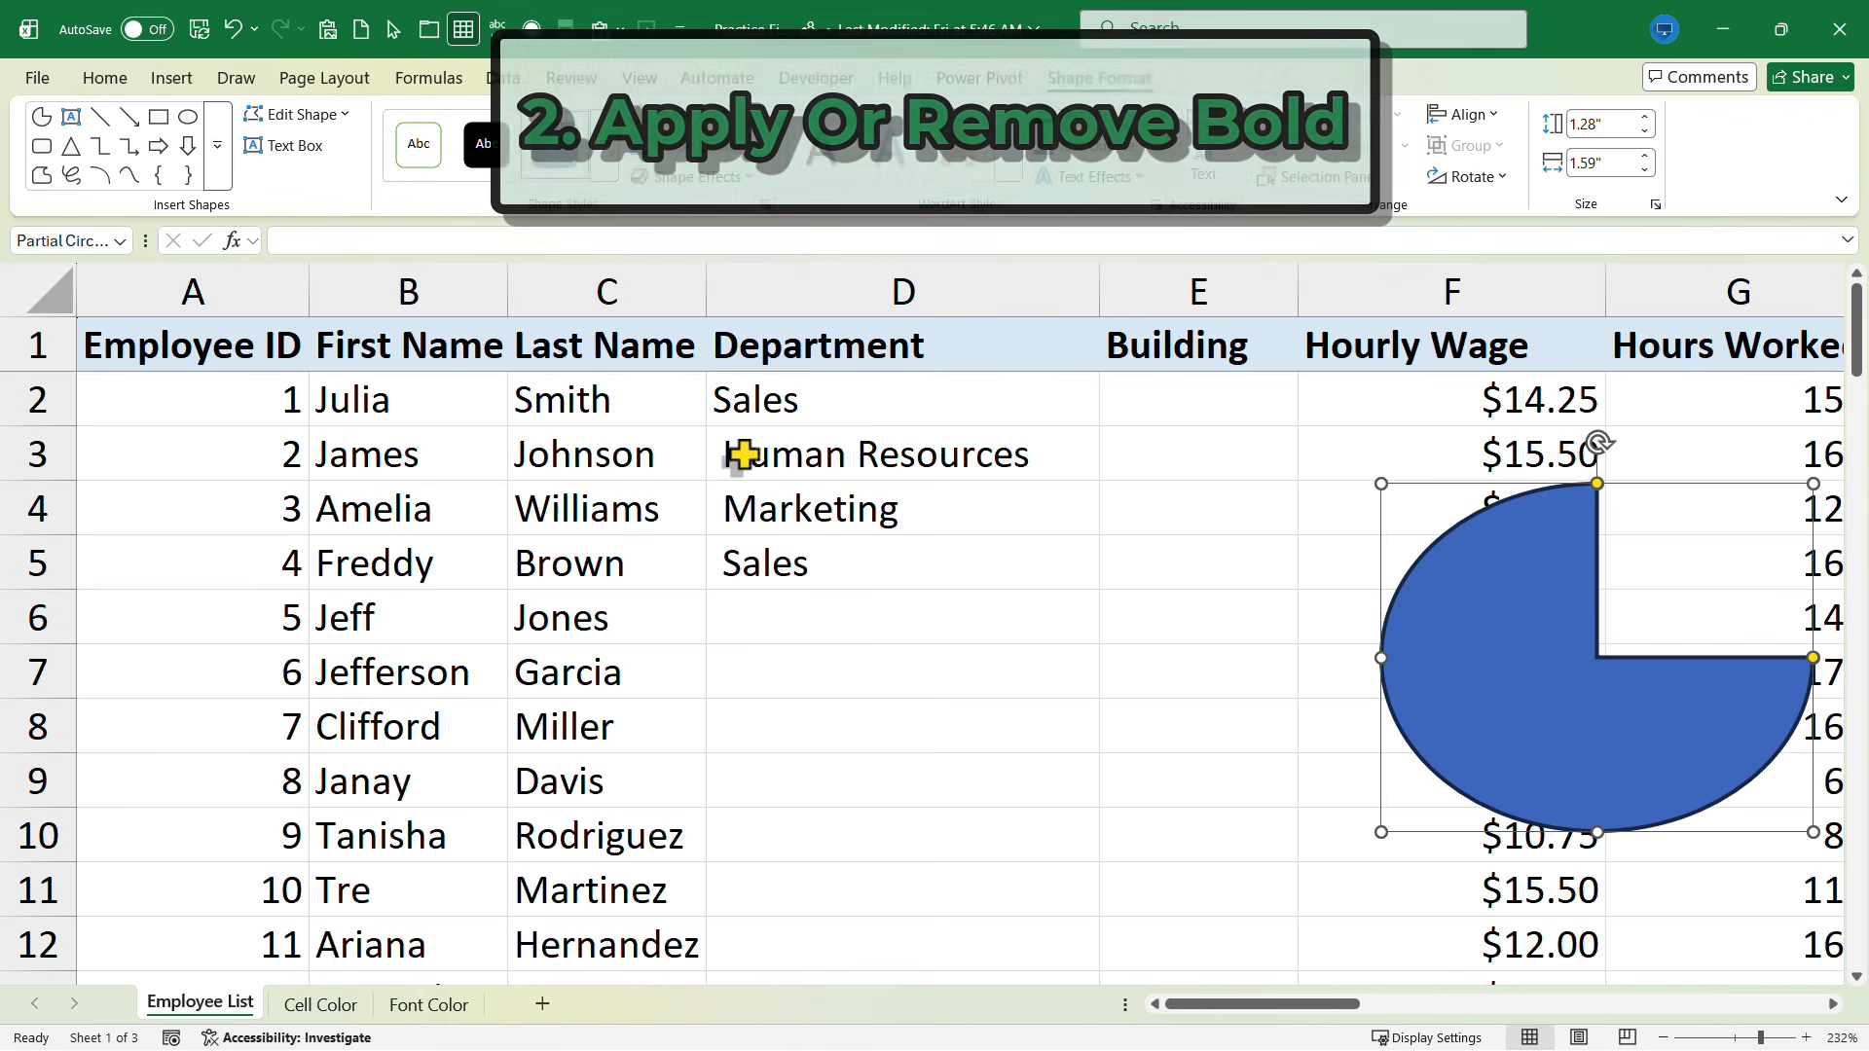
Make the Human Resources text in cell D3 bold
{"action": "left_click", "coordinate": [776, 454]}
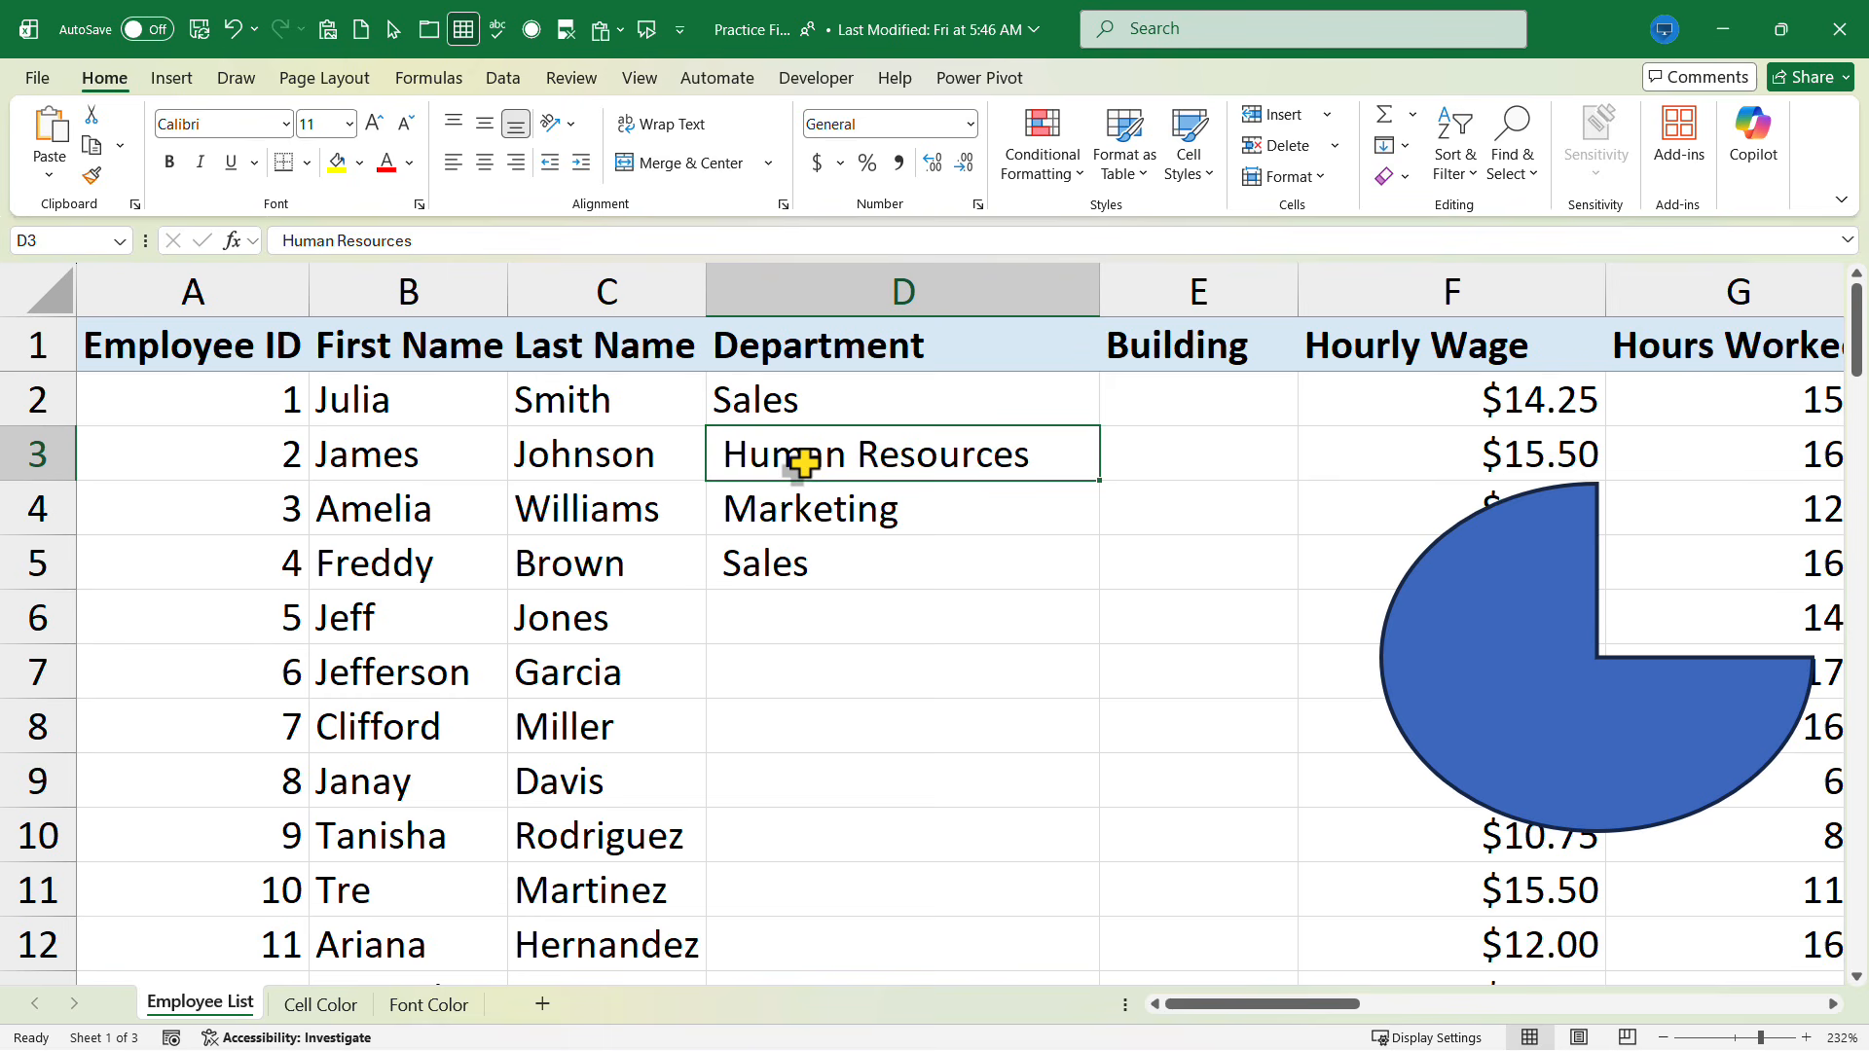
{"action": "key", "text": "ctrl+1"}
{"action": "key", "text": "Escape"}
{"action": "key", "text": "Left"}
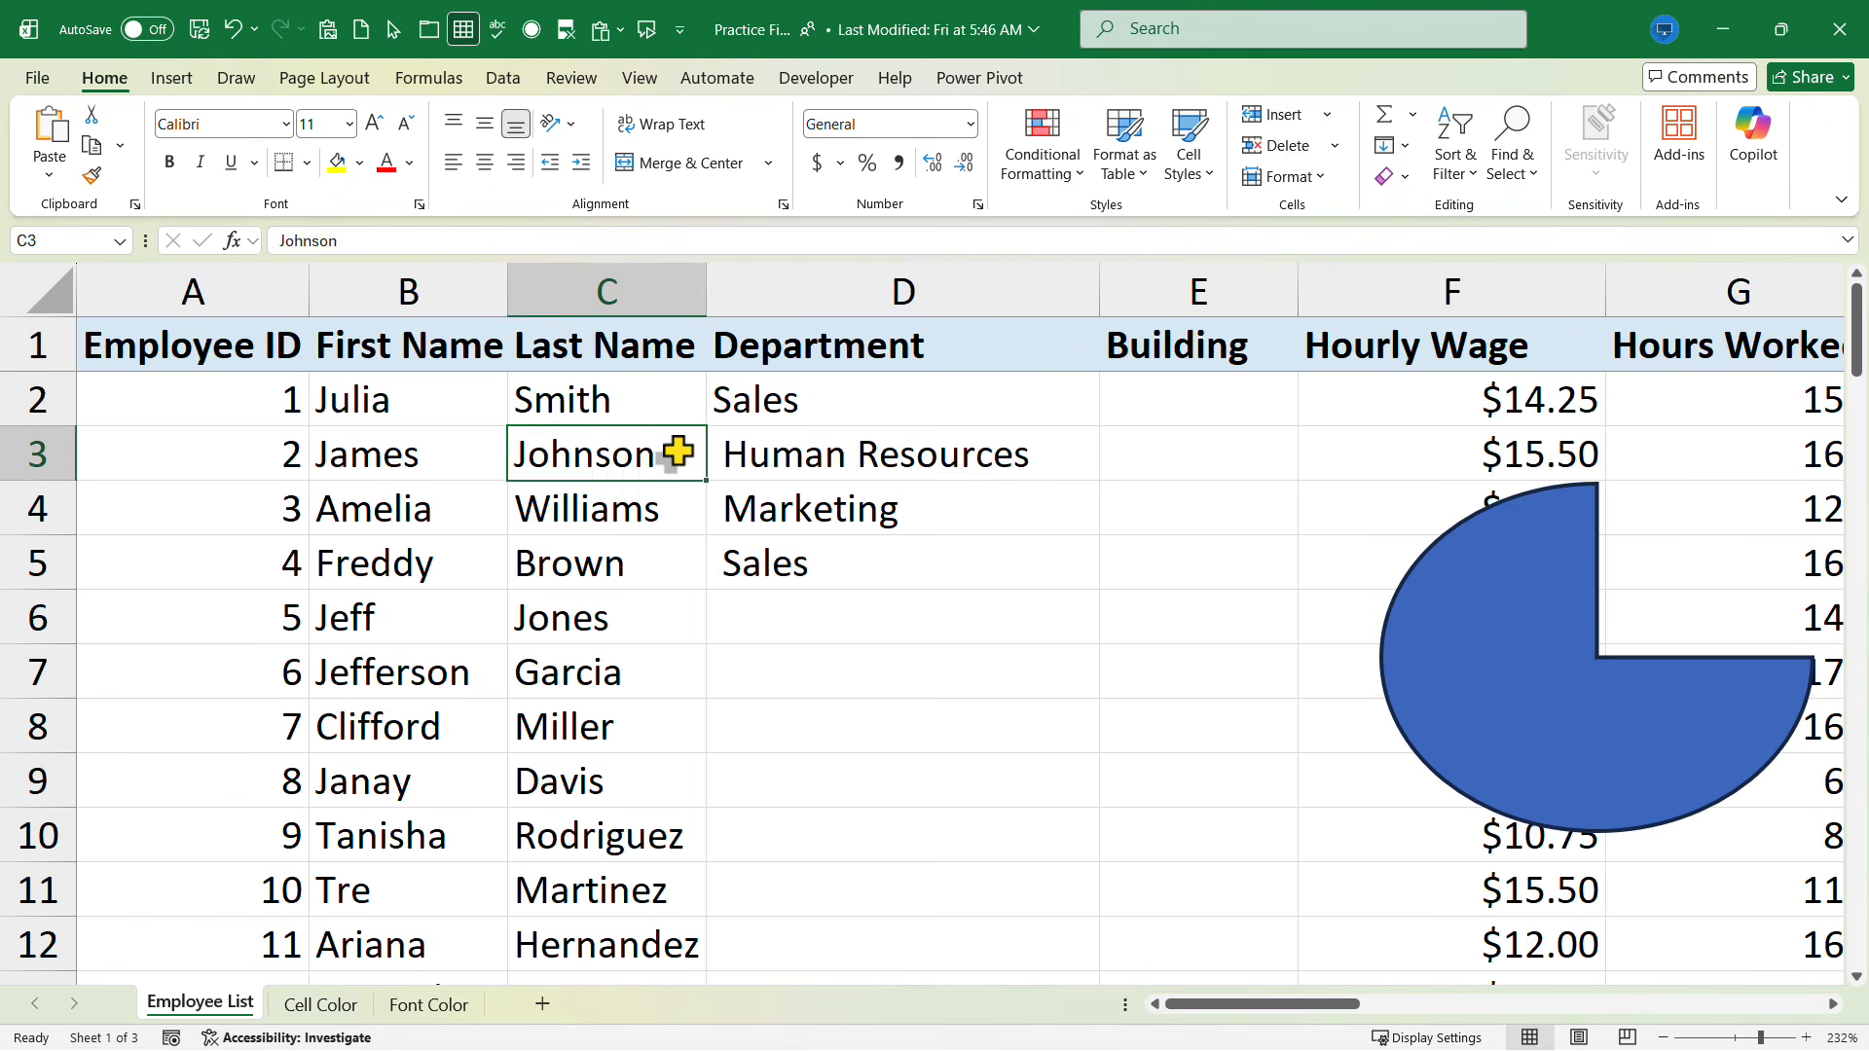
{"action": "key", "text": "Right"}
{"action": "key", "text": "Down"}
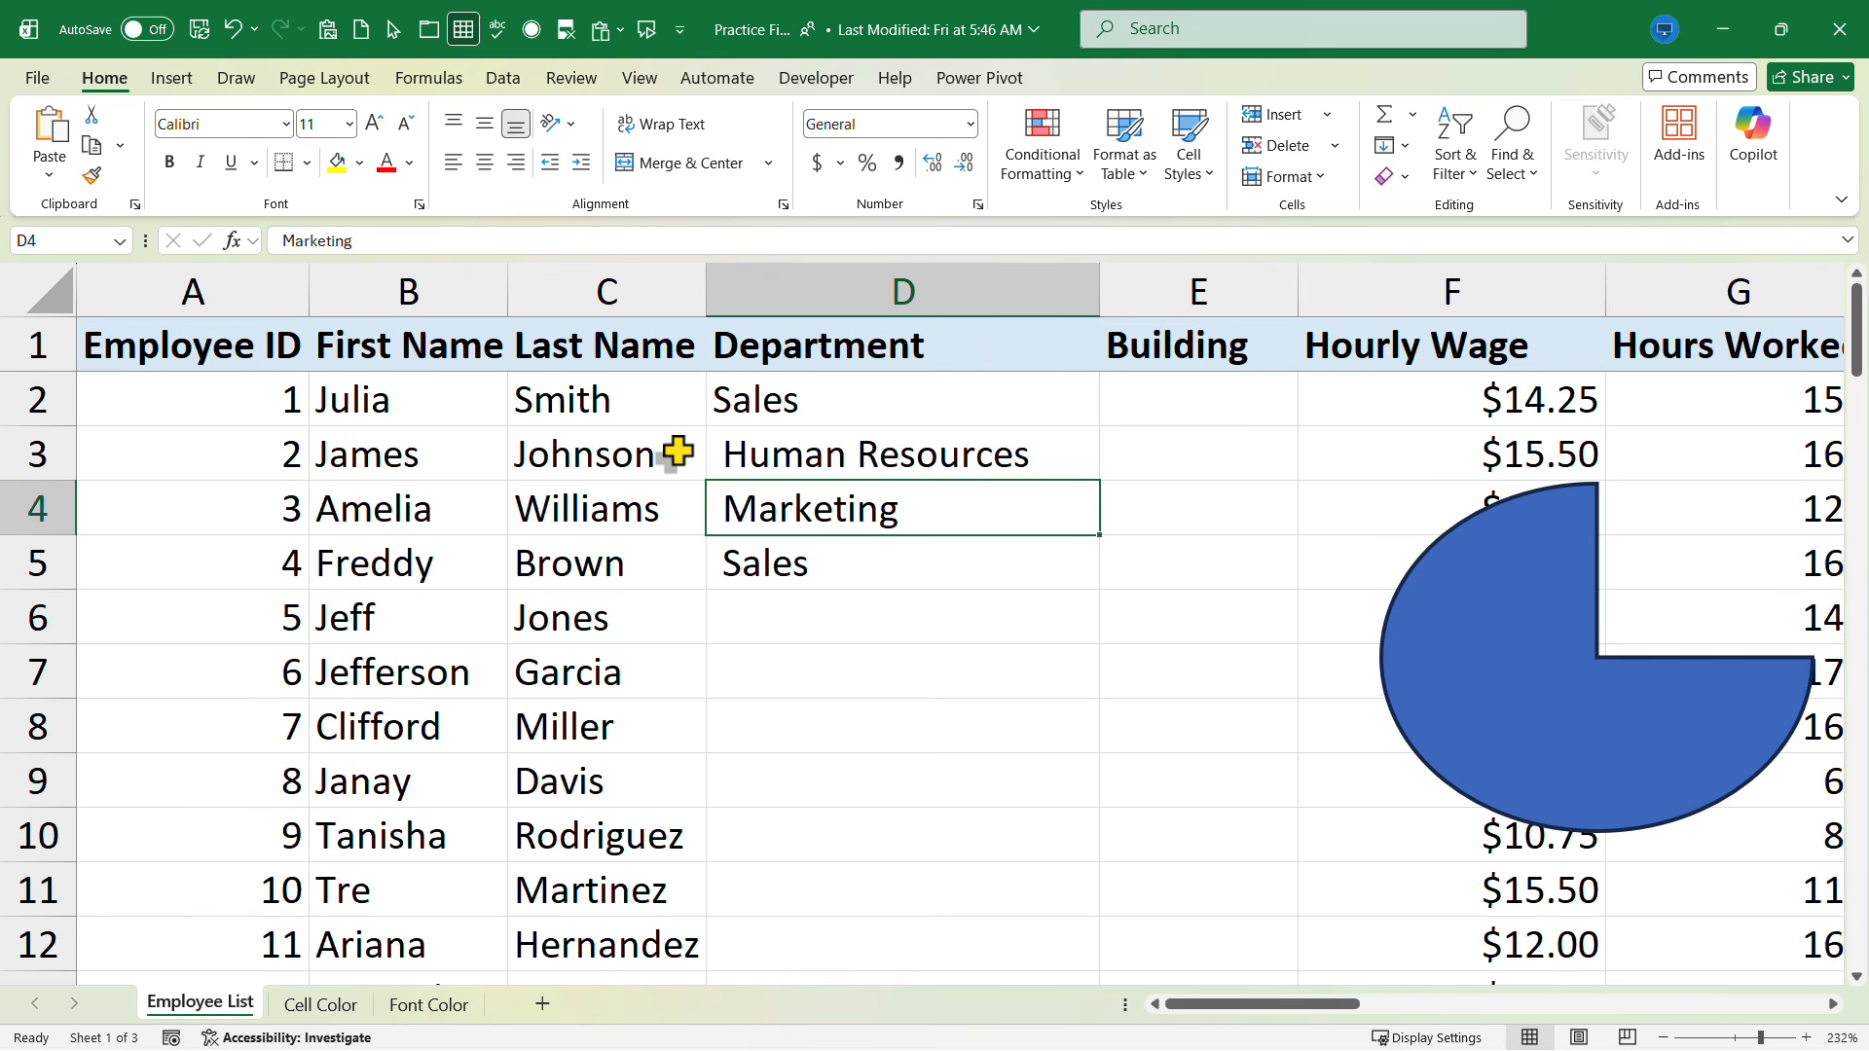
{"action": "key", "text": "Up"}
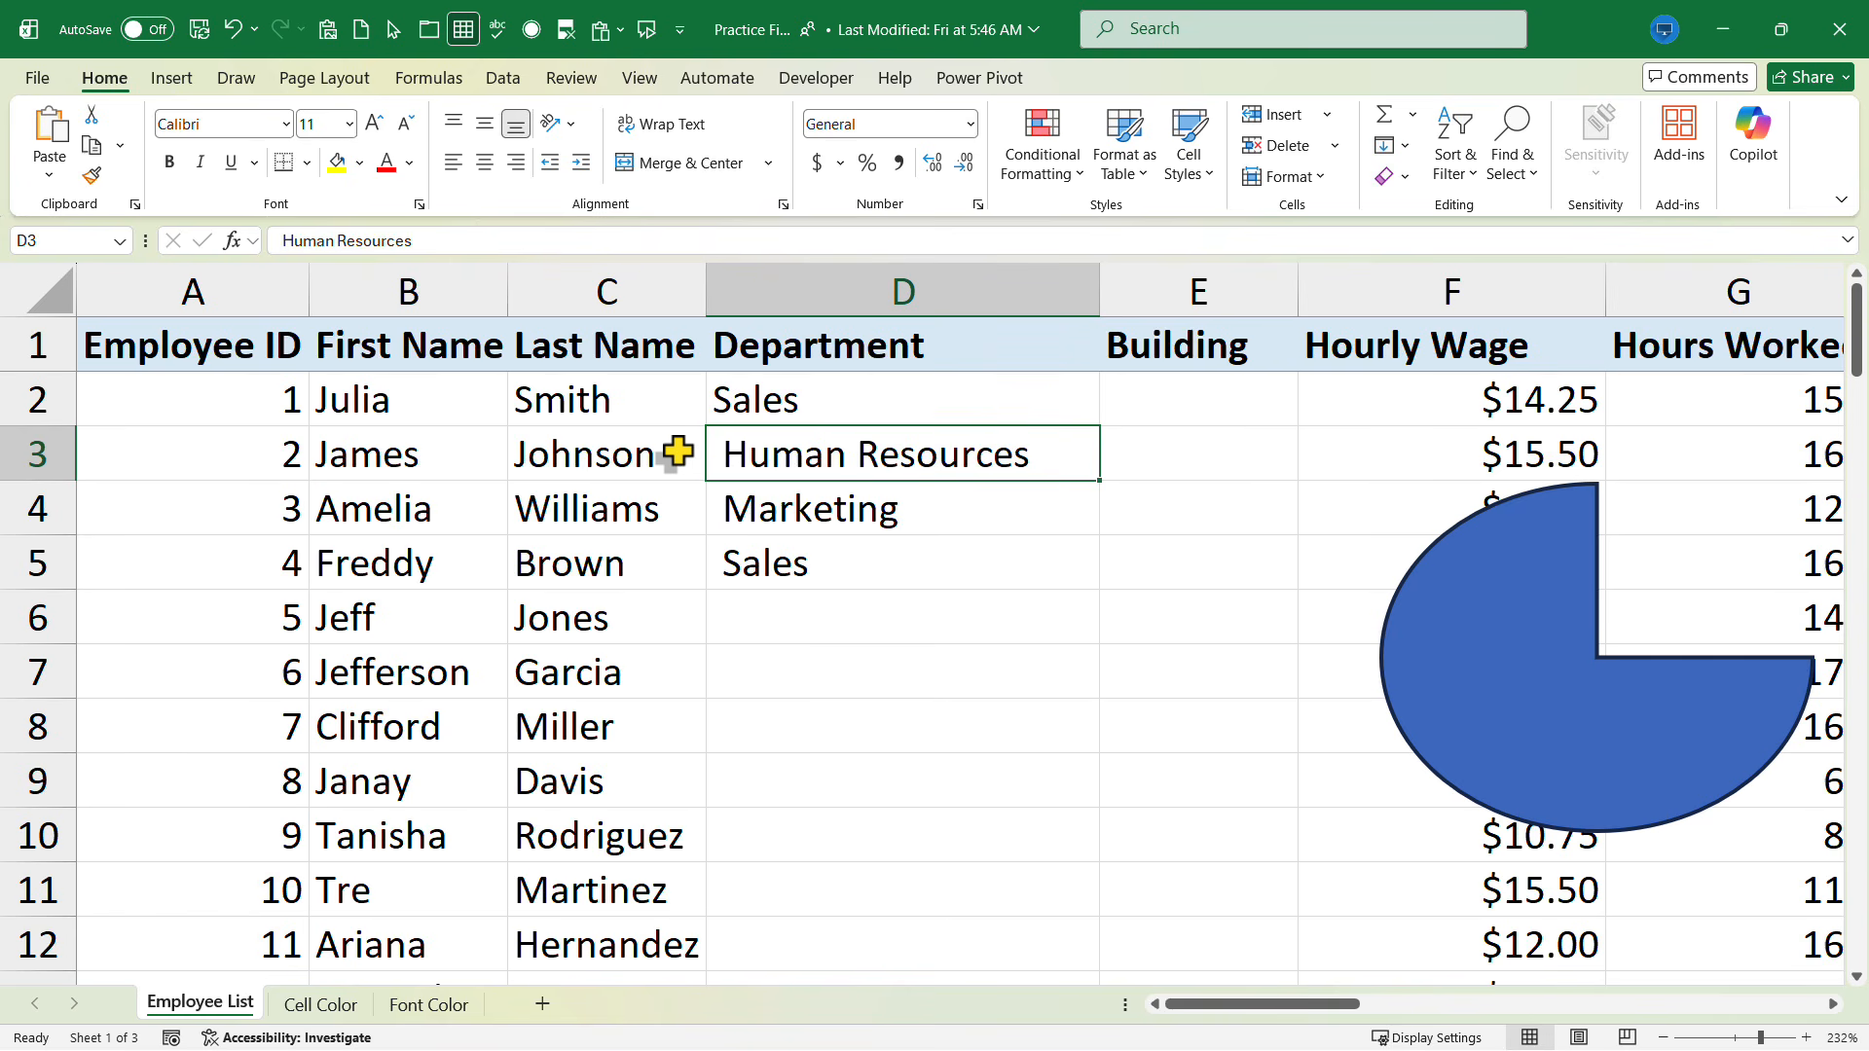
{"action": "key", "text": "ctrl+b"}
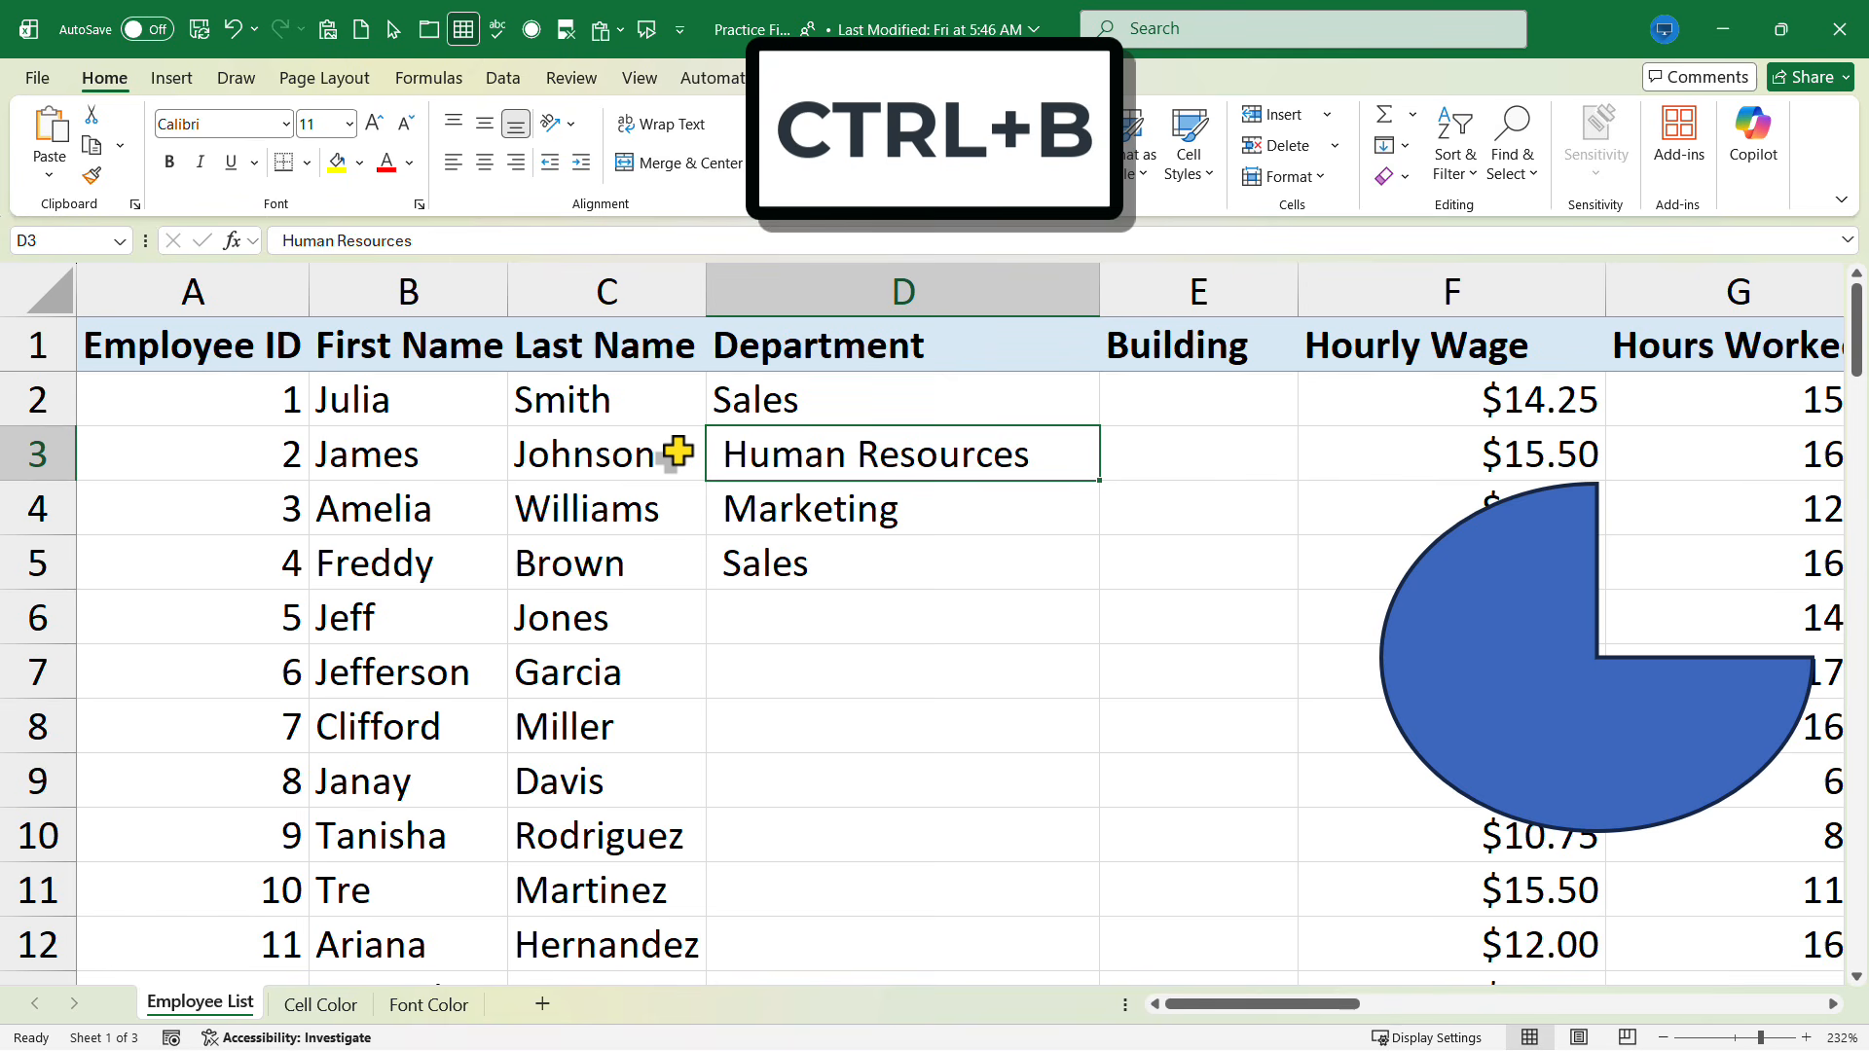
{"action": "key", "text": "ctrl+b"}
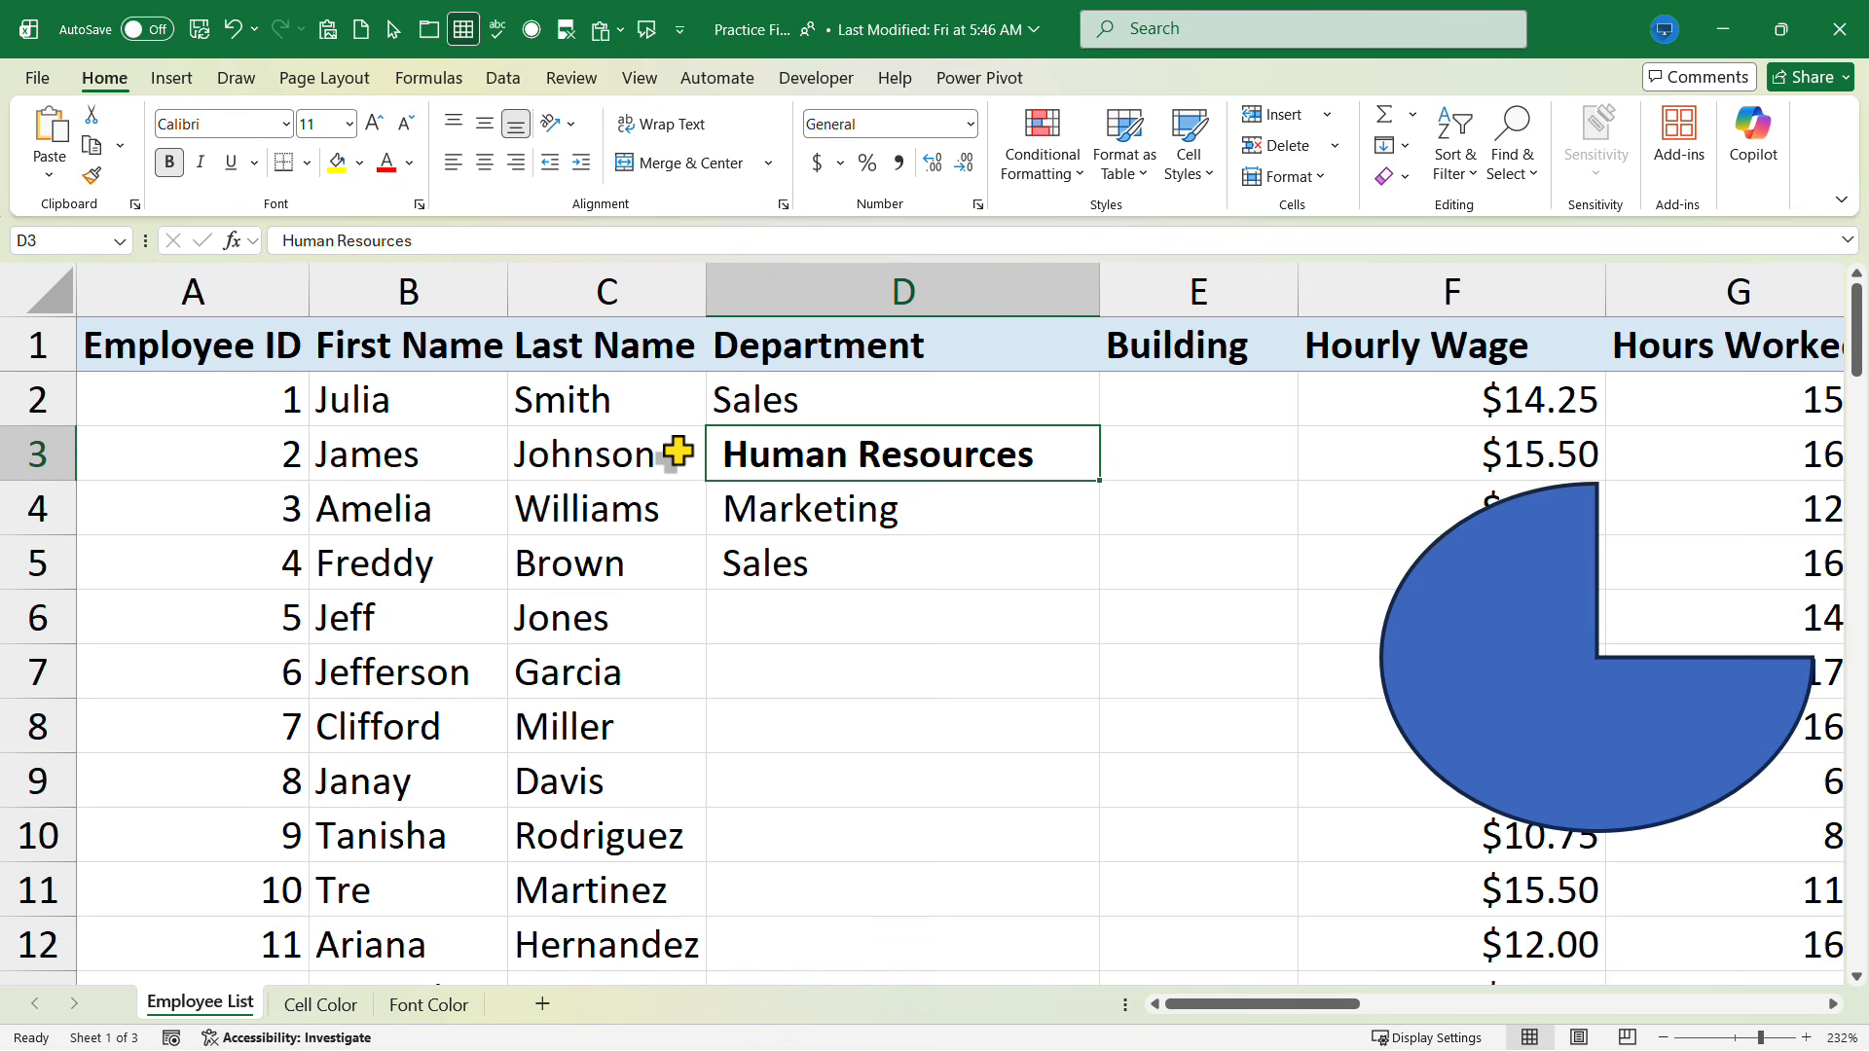
Make the first name in cell B3 and the last name in cell C3 bold
{"action": "key", "text": "Left"}
{"action": "key", "text": "Left"}
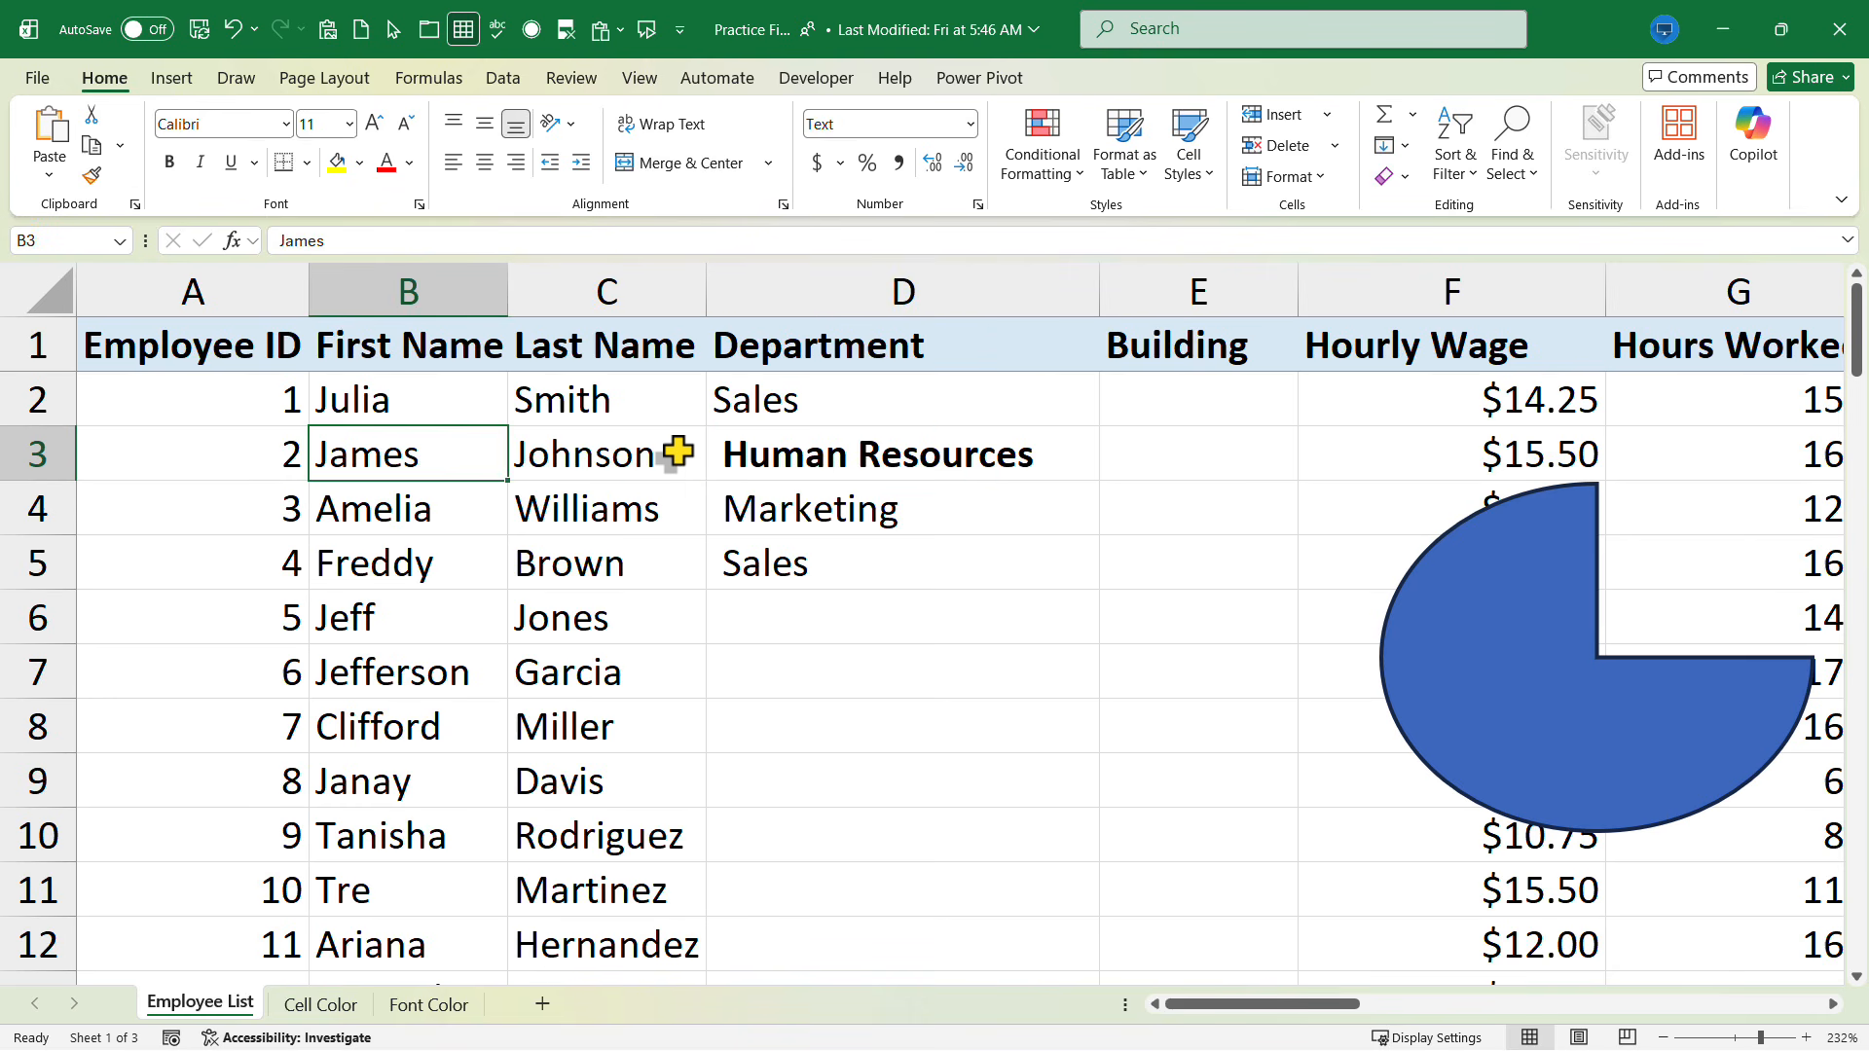
{"action": "key", "text": "ctrl+b"}
{"action": "key", "text": "Right"}
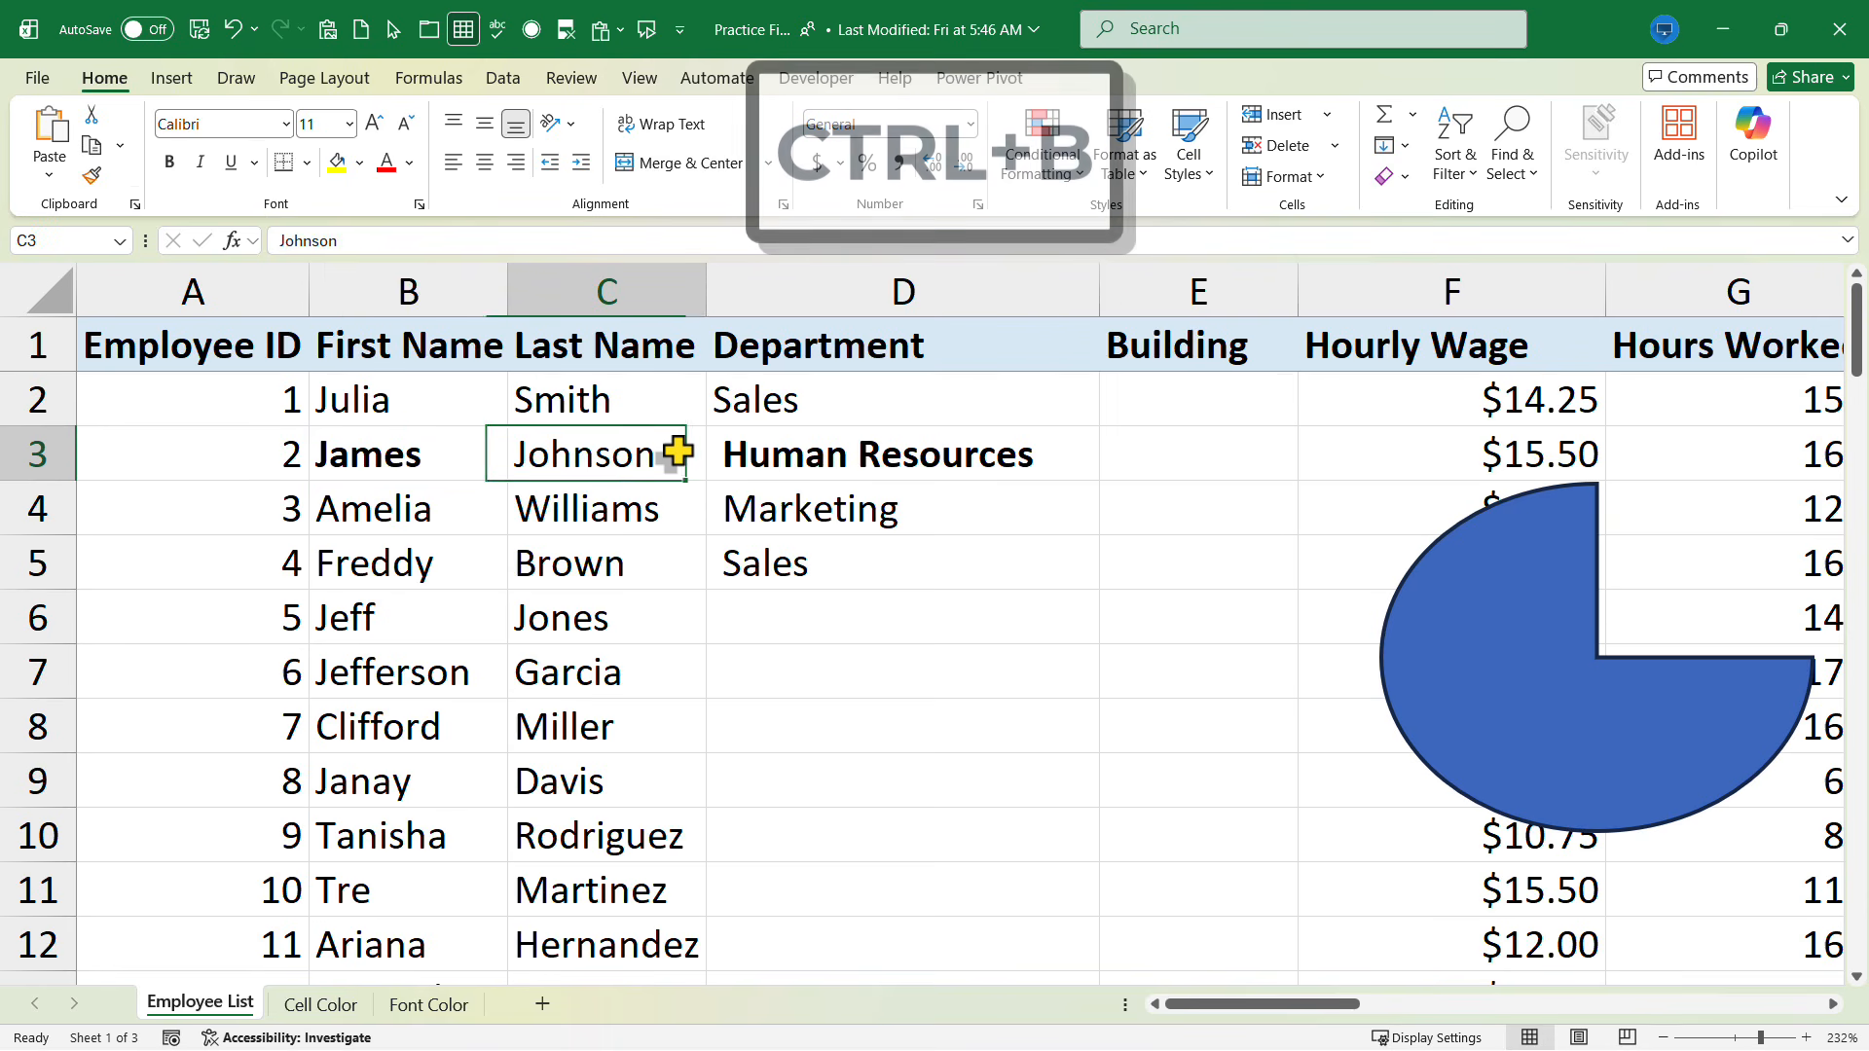
{"action": "key", "text": "ctrl+b"}
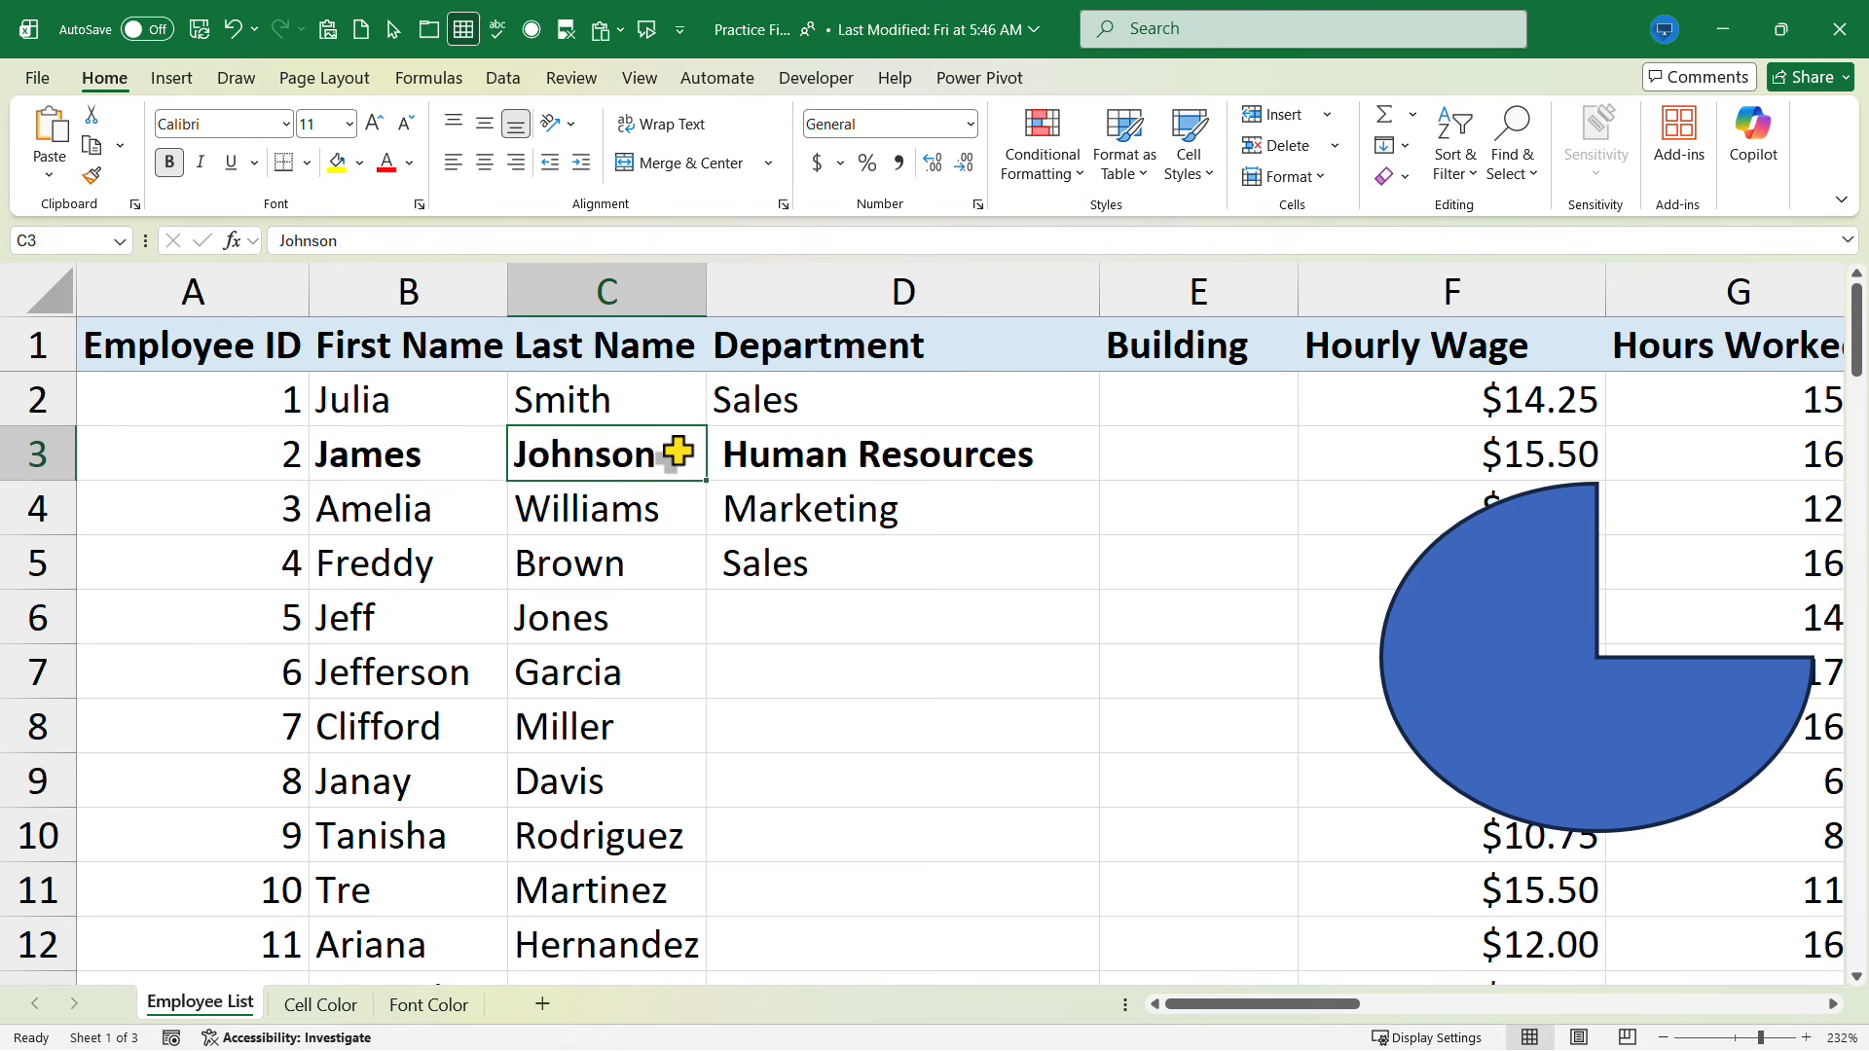
Remove the bold formatting from cell D3 and apply it again
{"action": "key", "text": "Up"}
{"action": "key", "text": "Up"}
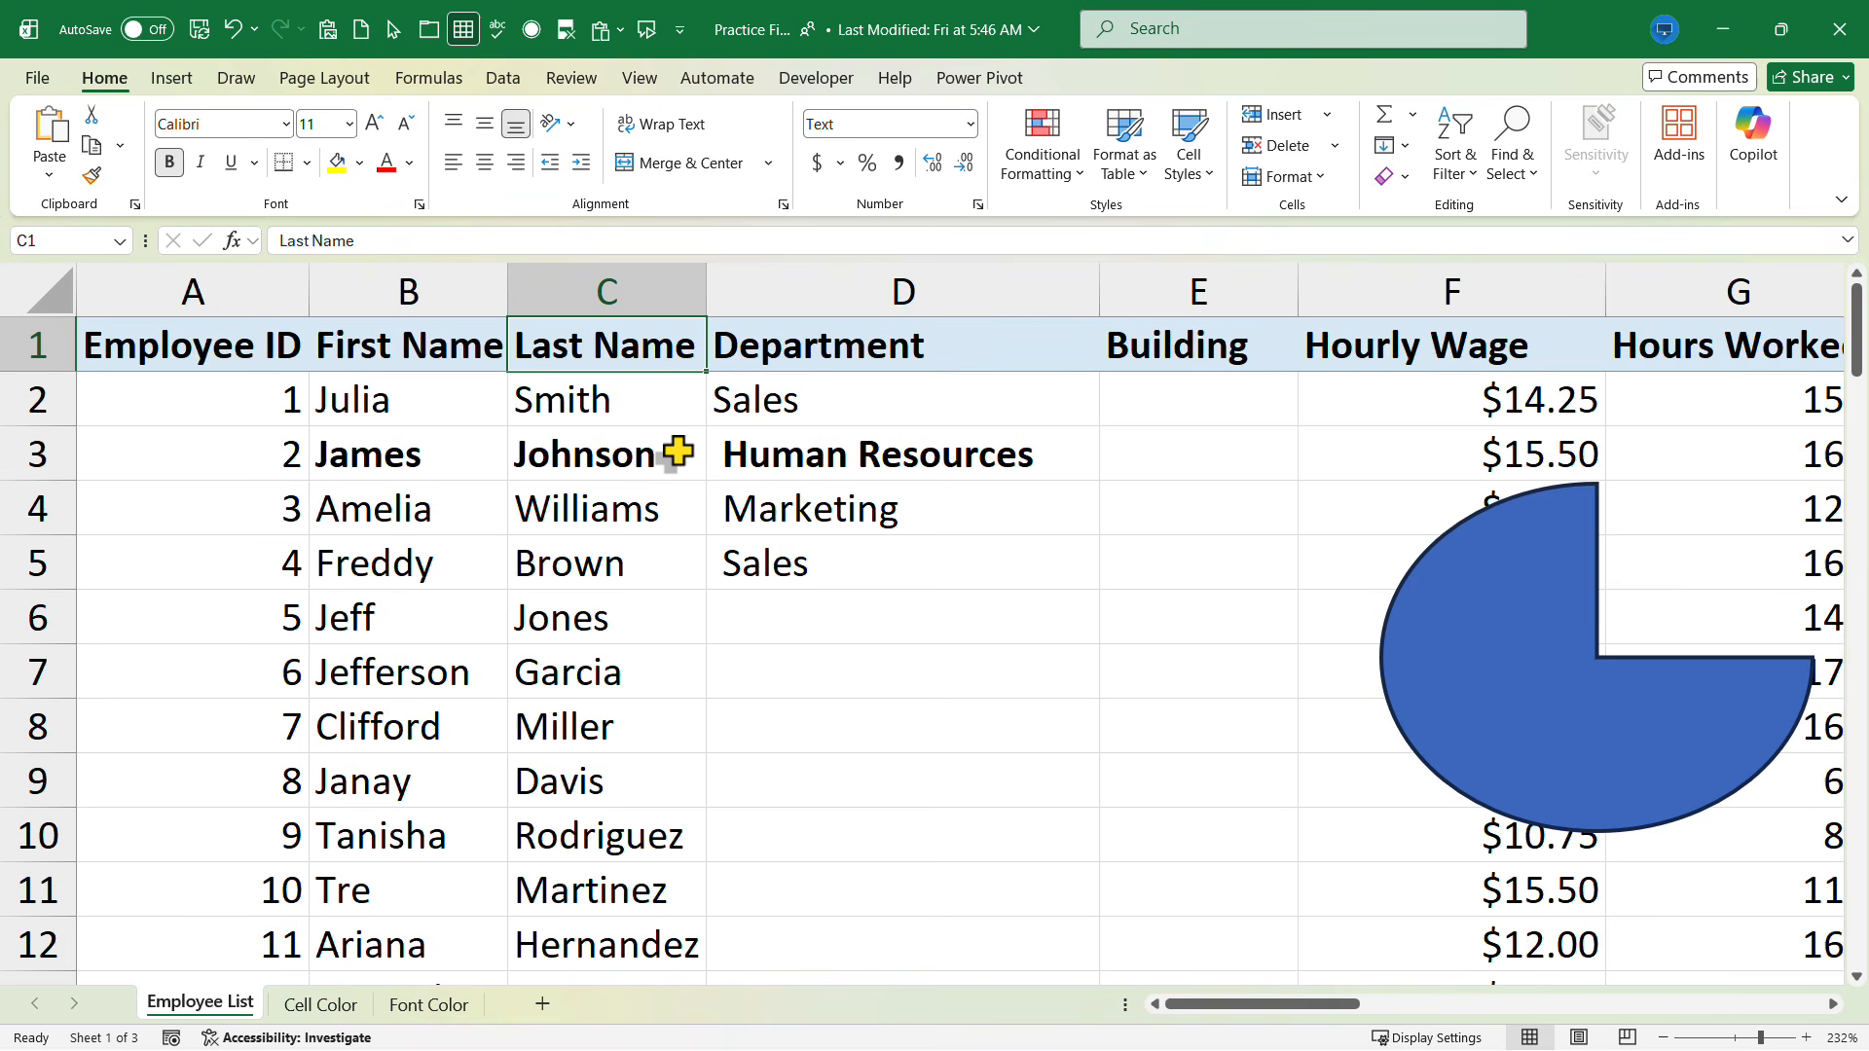
{"action": "key", "text": "Down"}
{"action": "key", "text": "Down"}
{"action": "key", "text": "Right"}
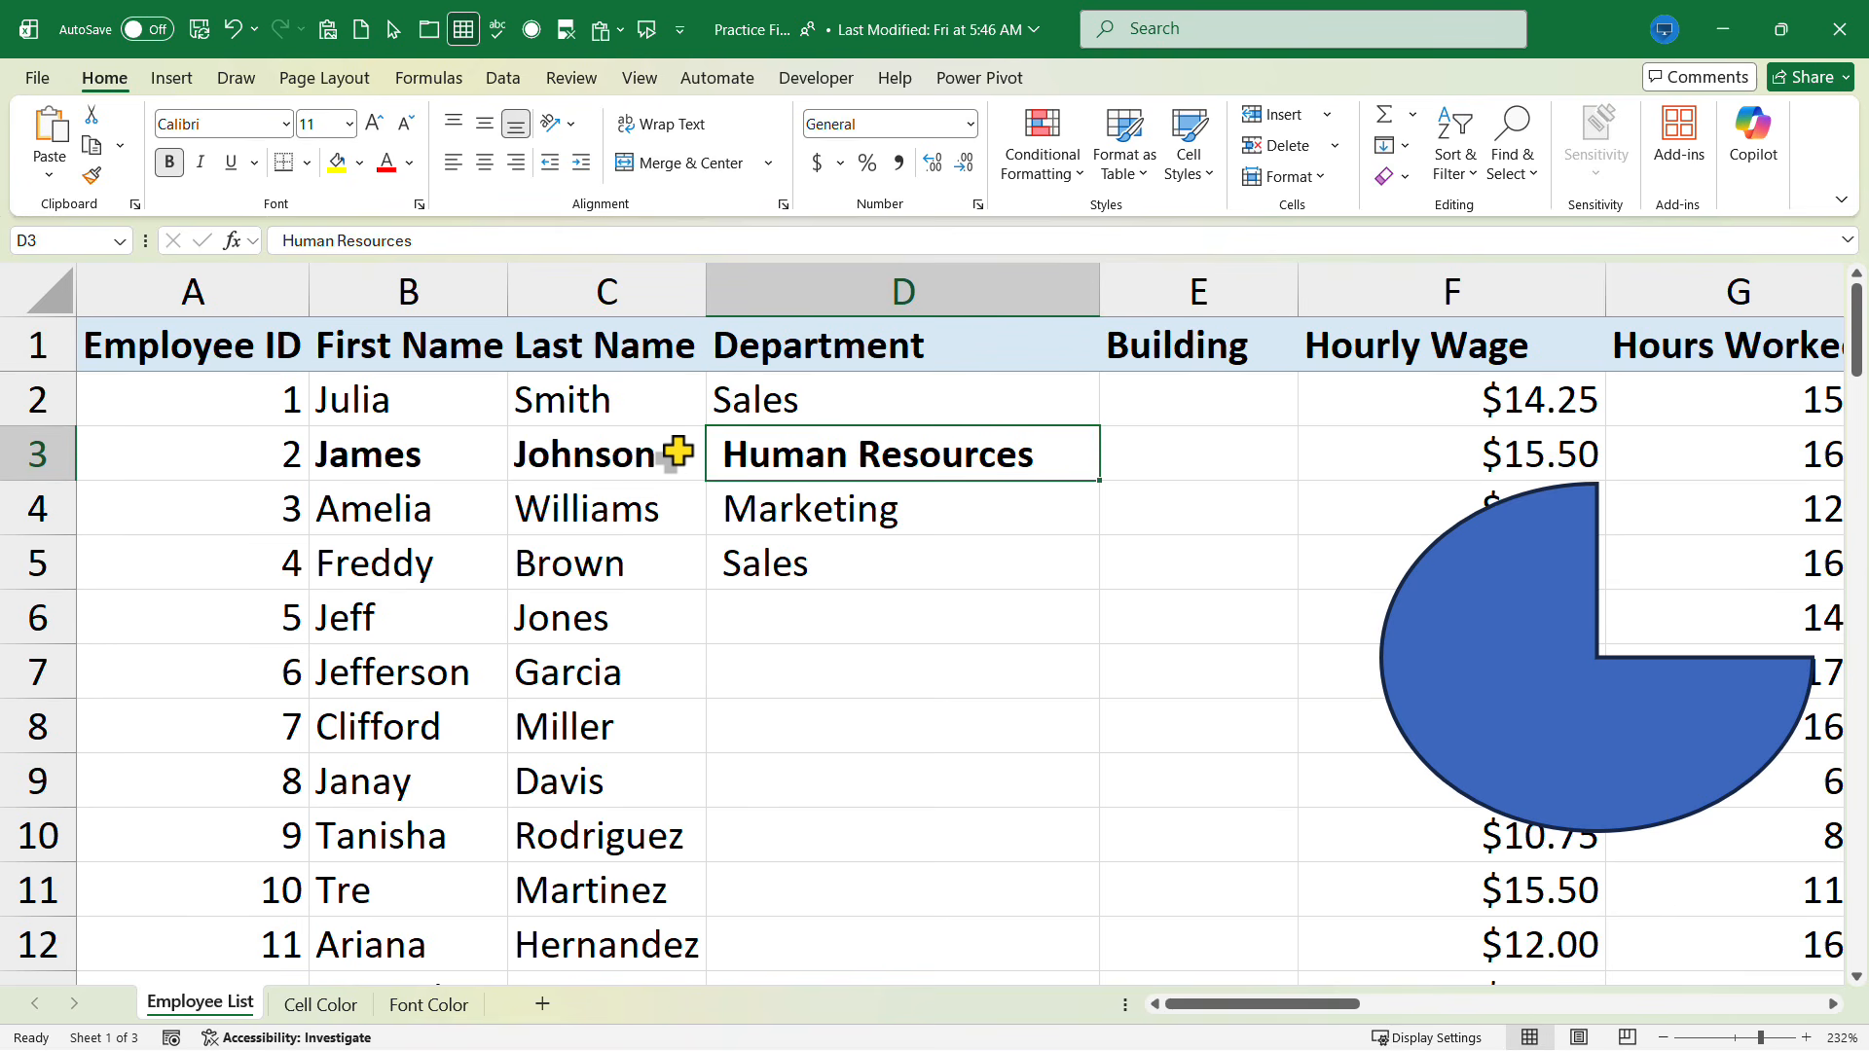
{"action": "key", "text": "ctrl+b"}
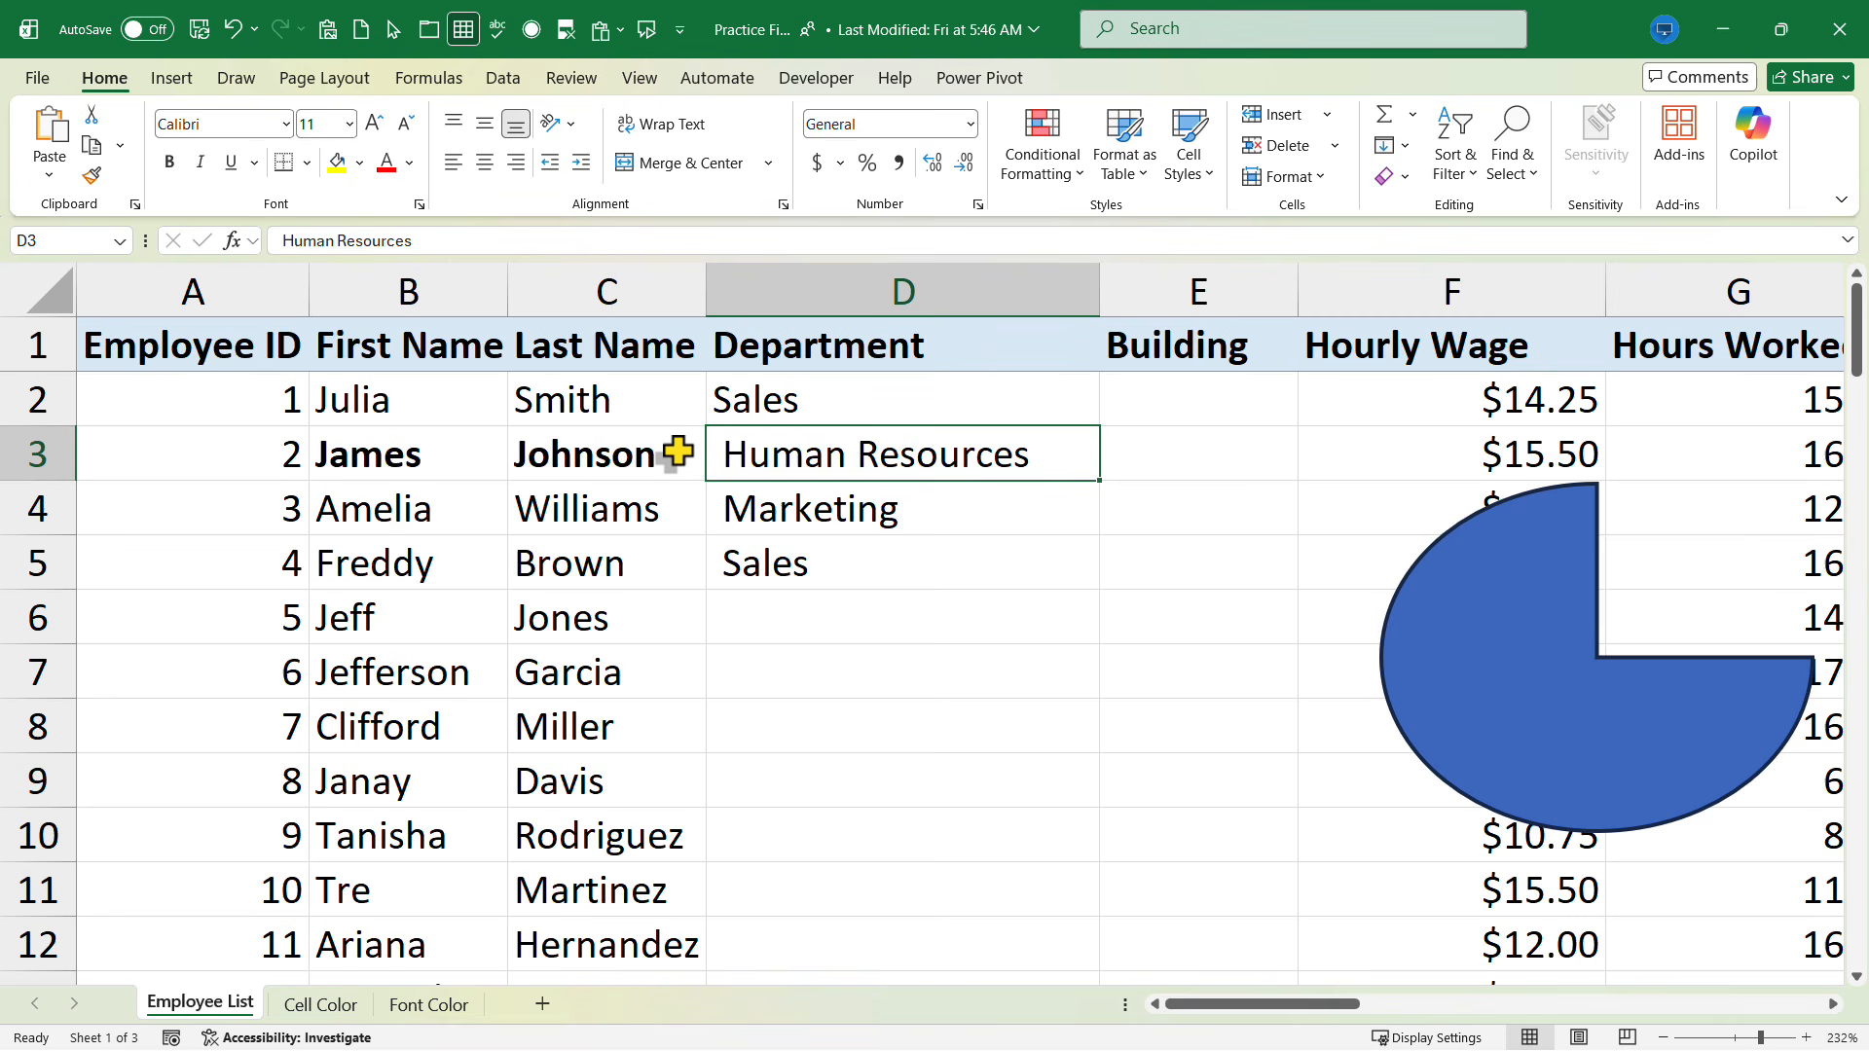
{"action": "key", "text": "ctrl+b"}
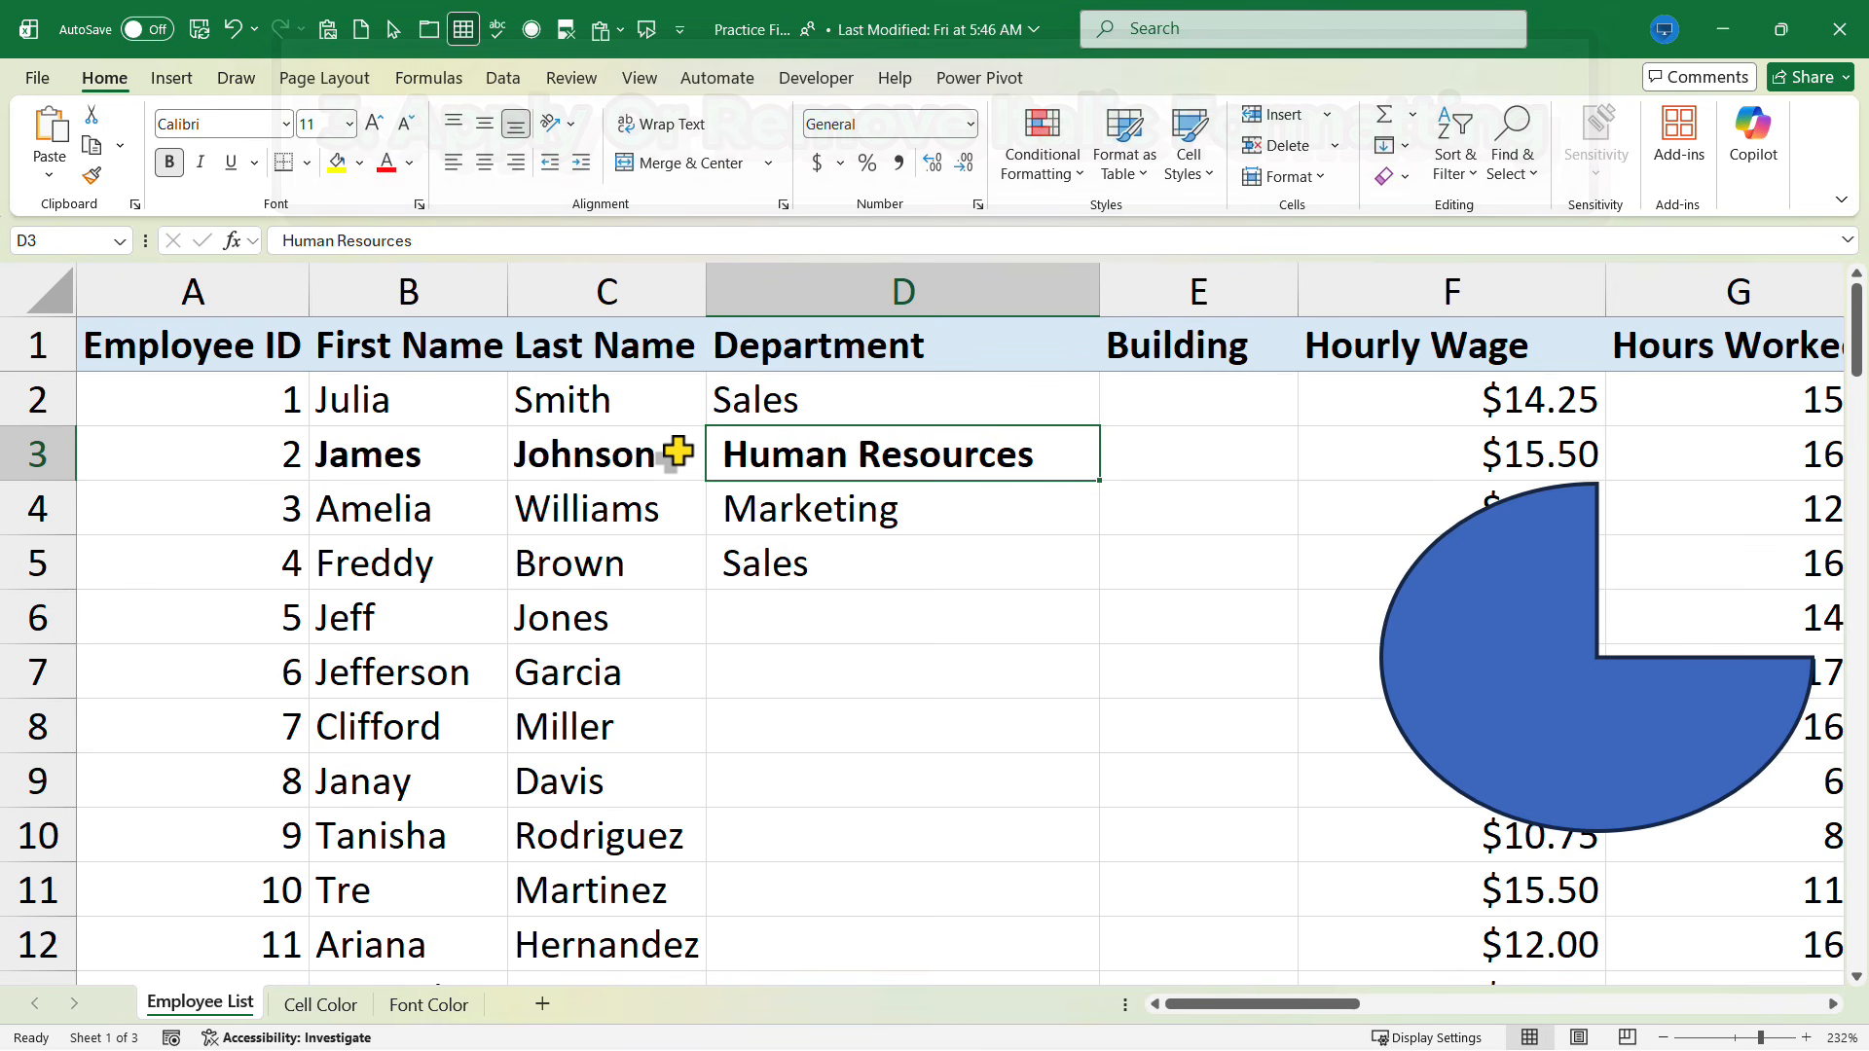
Select the entire header row 1 and make its text italic
{"action": "key", "text": "Up"}
{"action": "key", "text": "Up"}
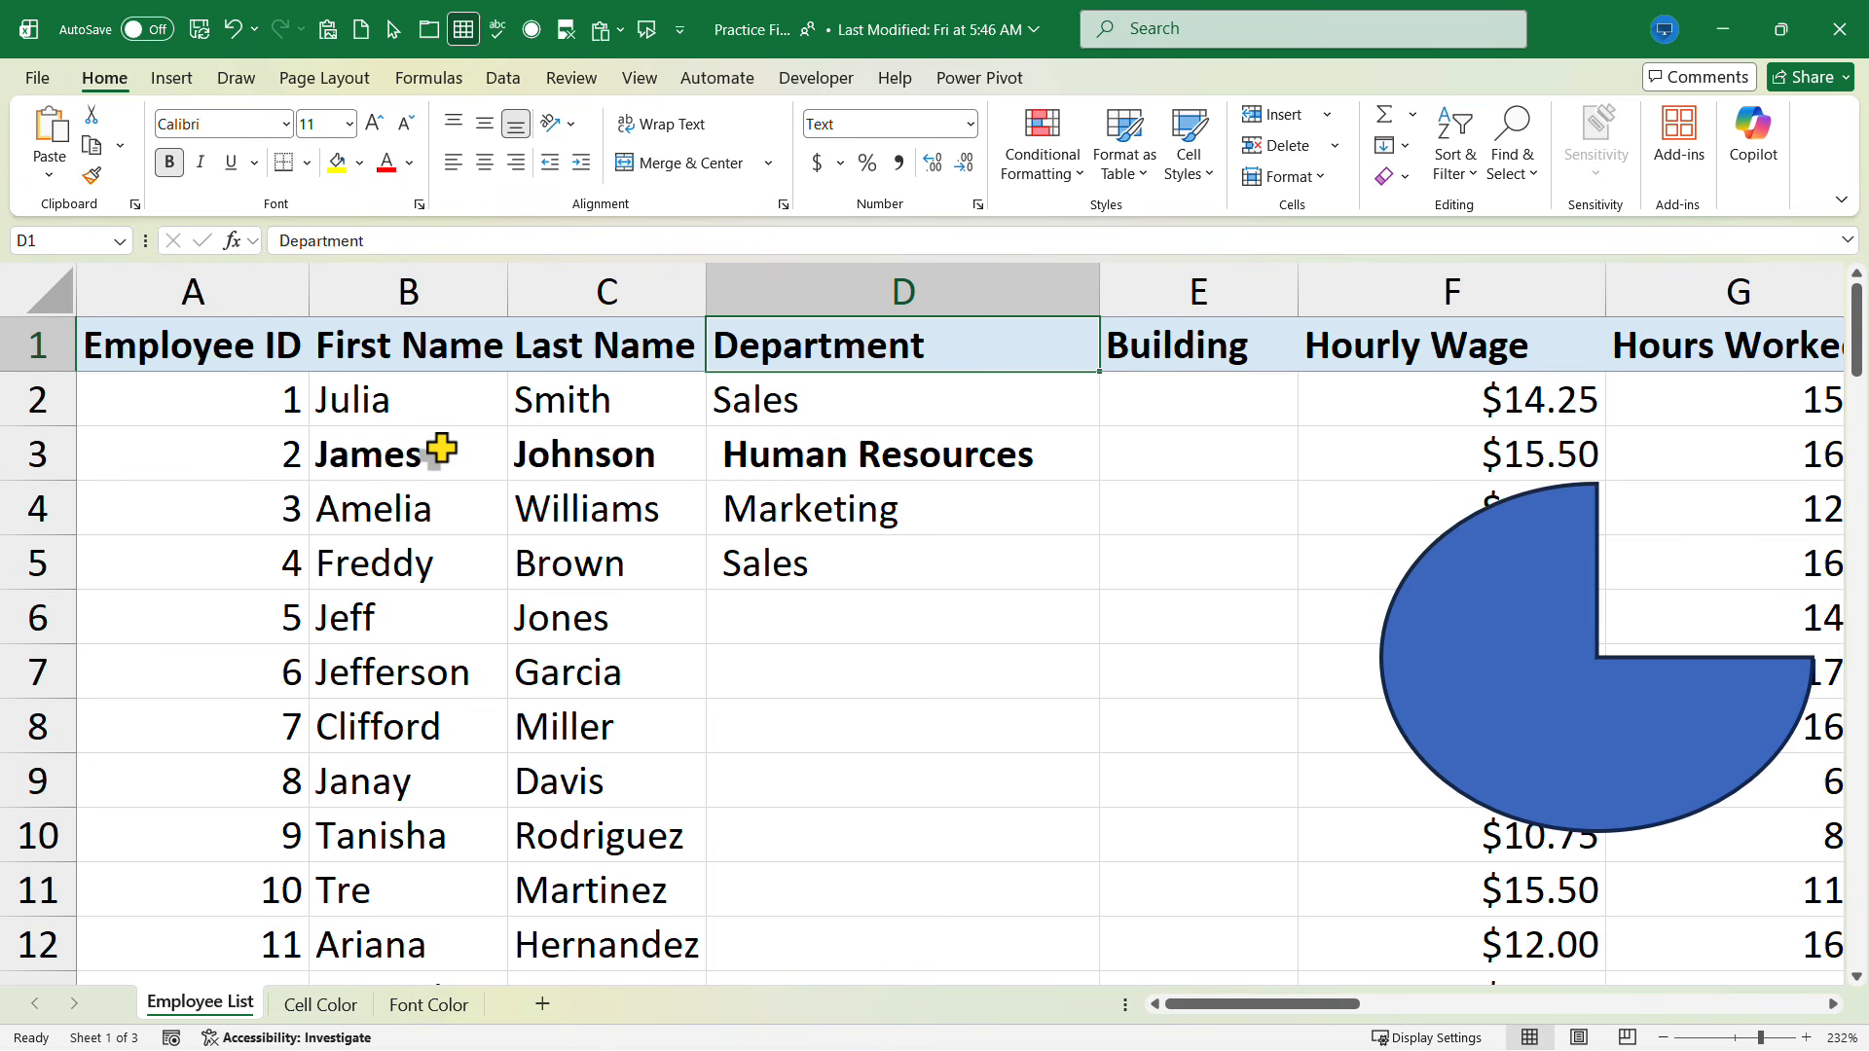
{"action": "key", "text": "shift+space"}
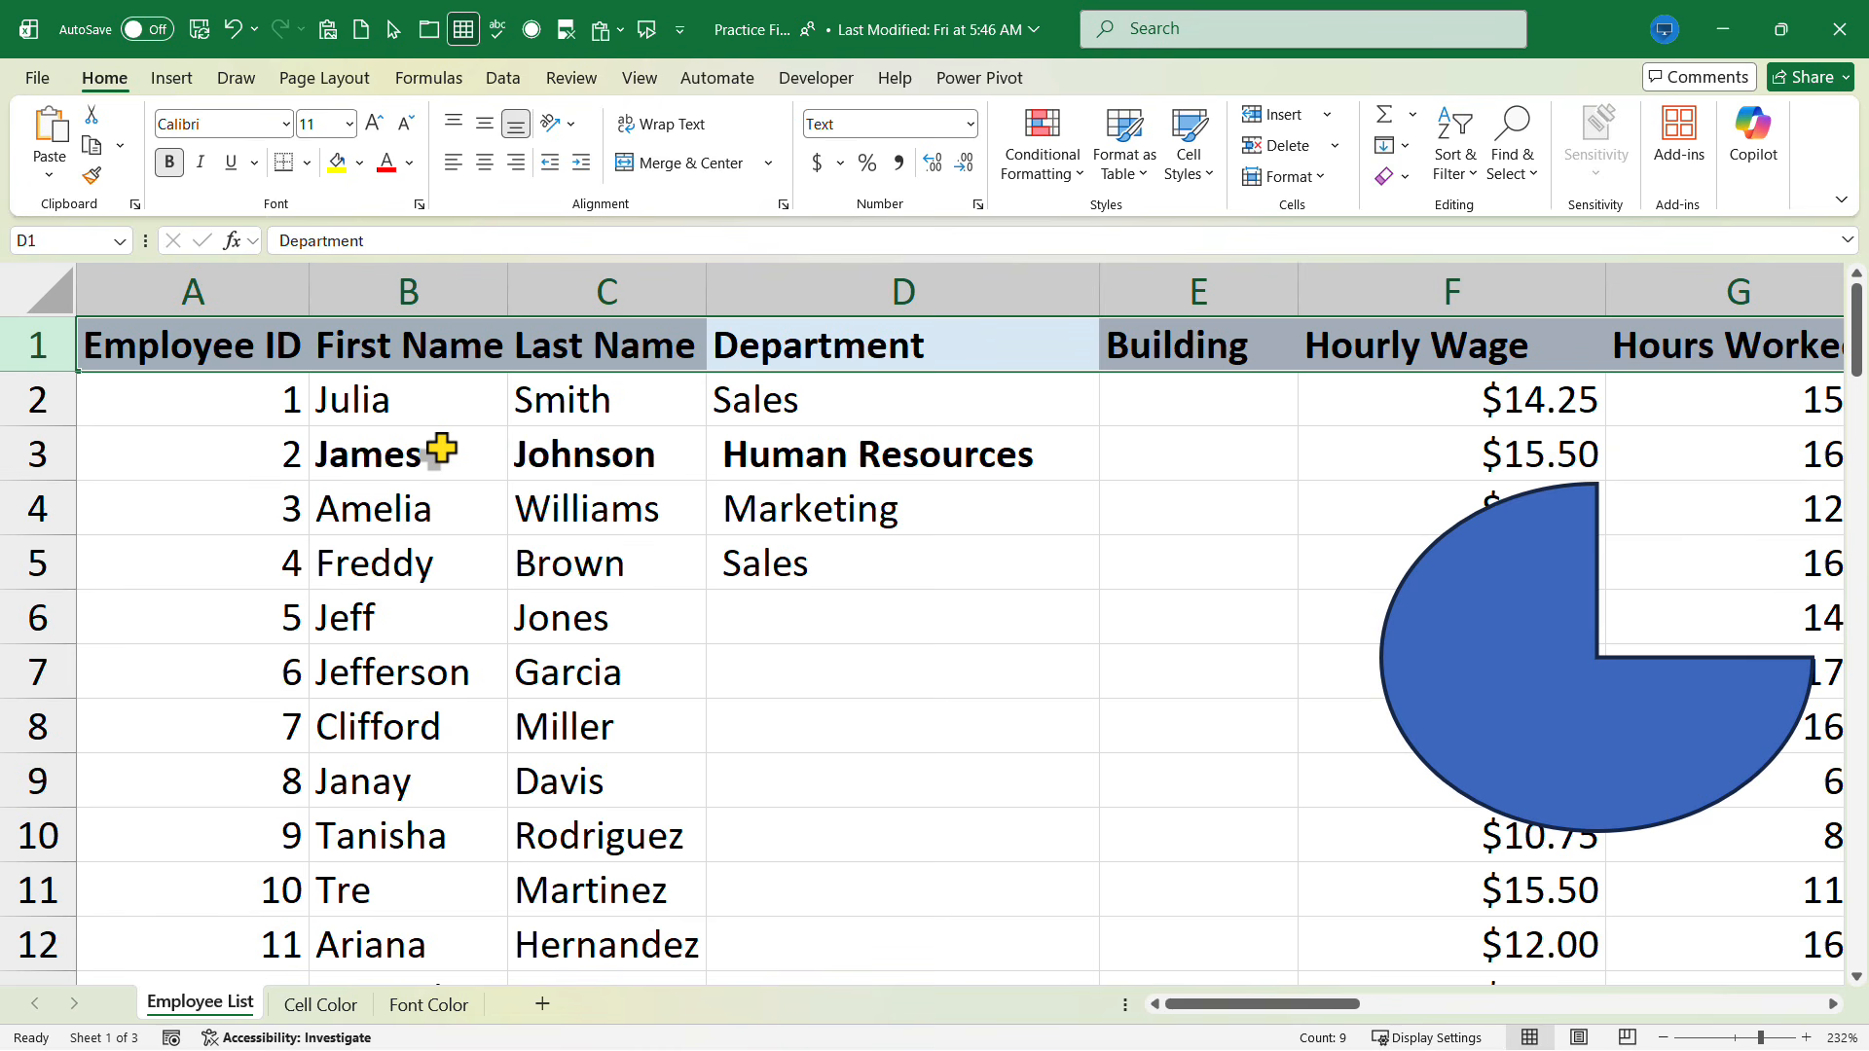
{"action": "key", "text": "ctrl"}
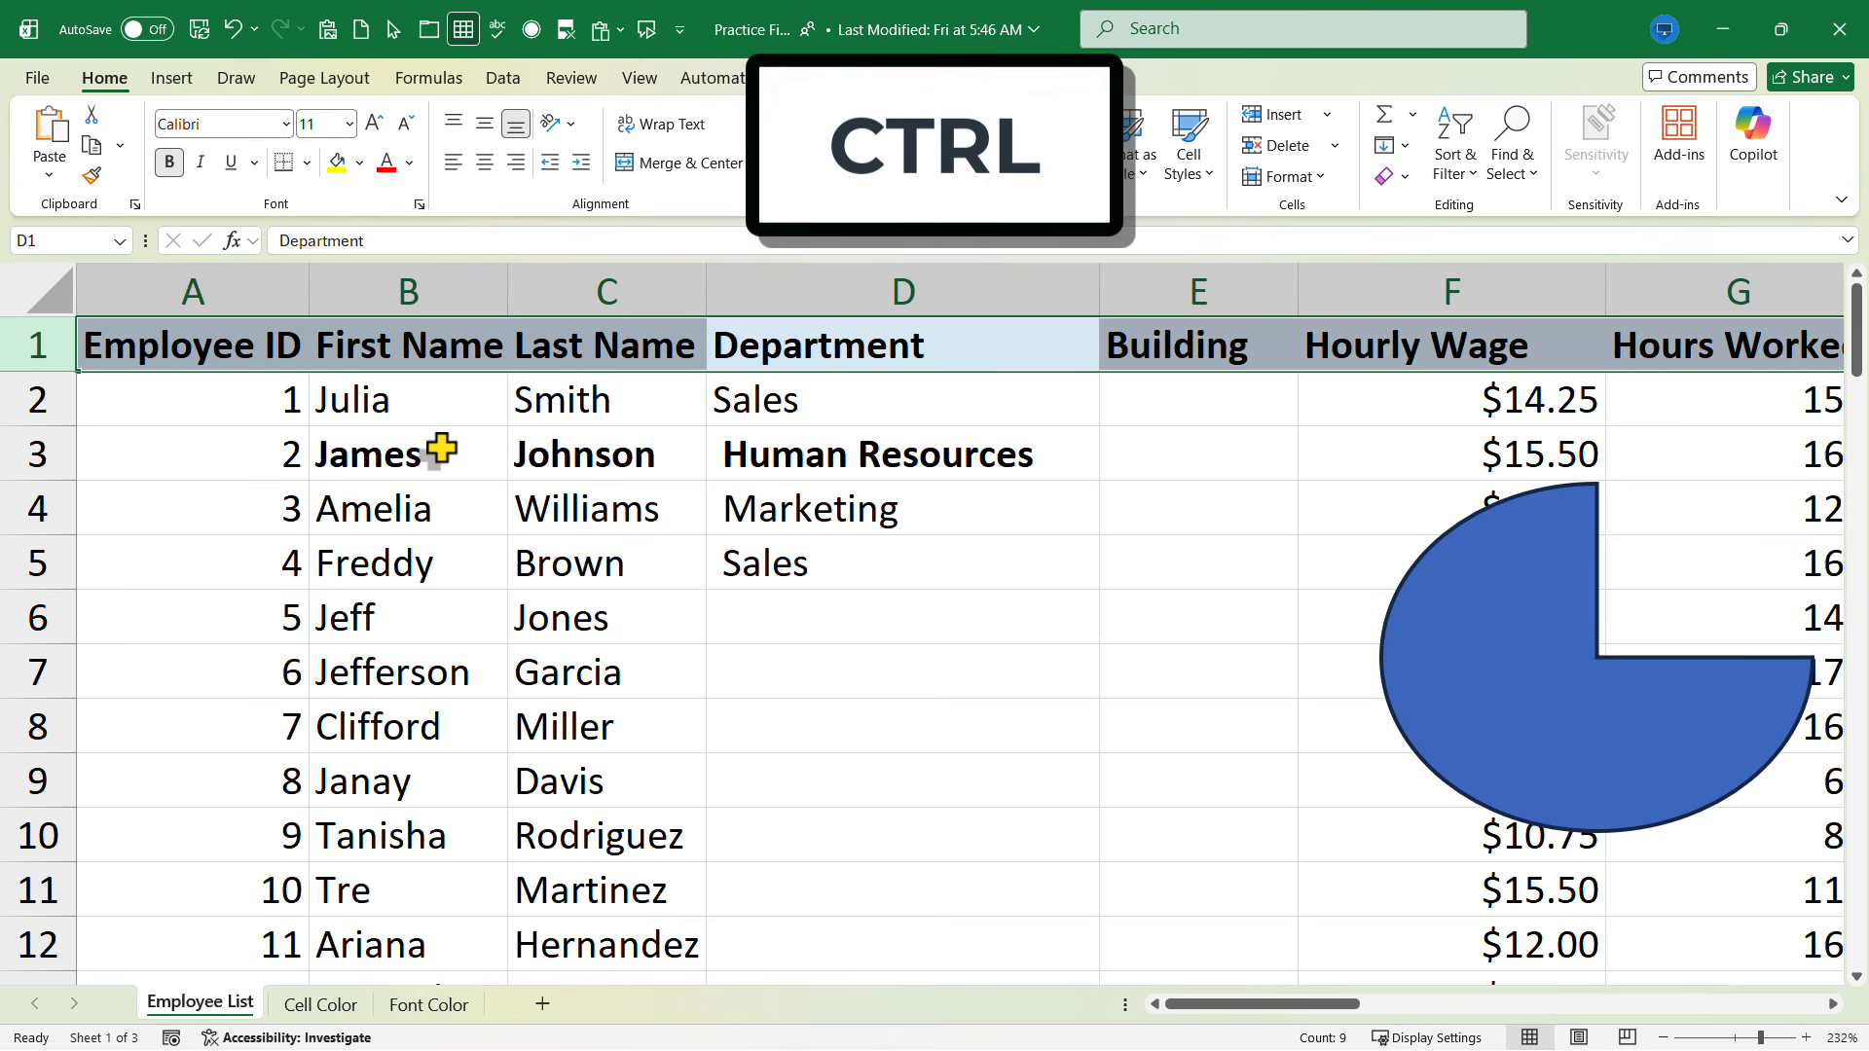
{"action": "key", "text": "ctrl+i"}
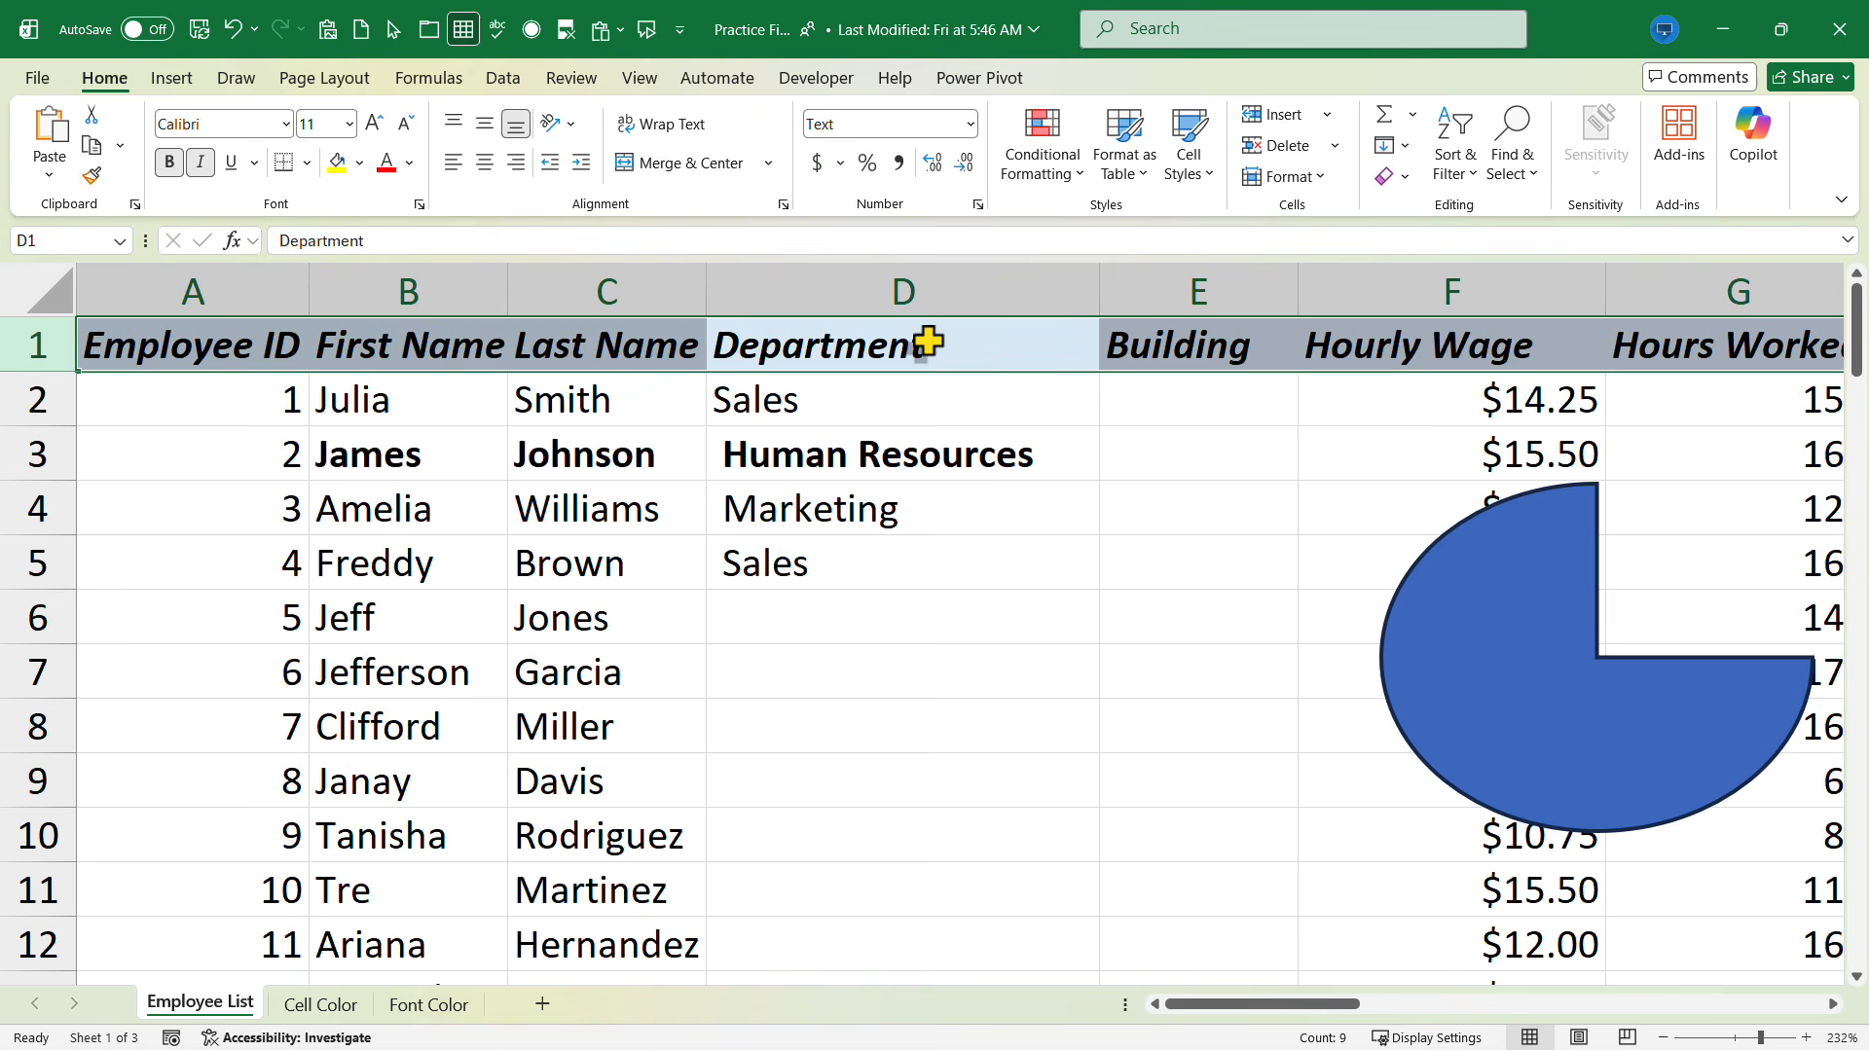
Toggle the italics of header row 1 off and back on, and underline its text
{"action": "key", "text": "ctrl+i"}
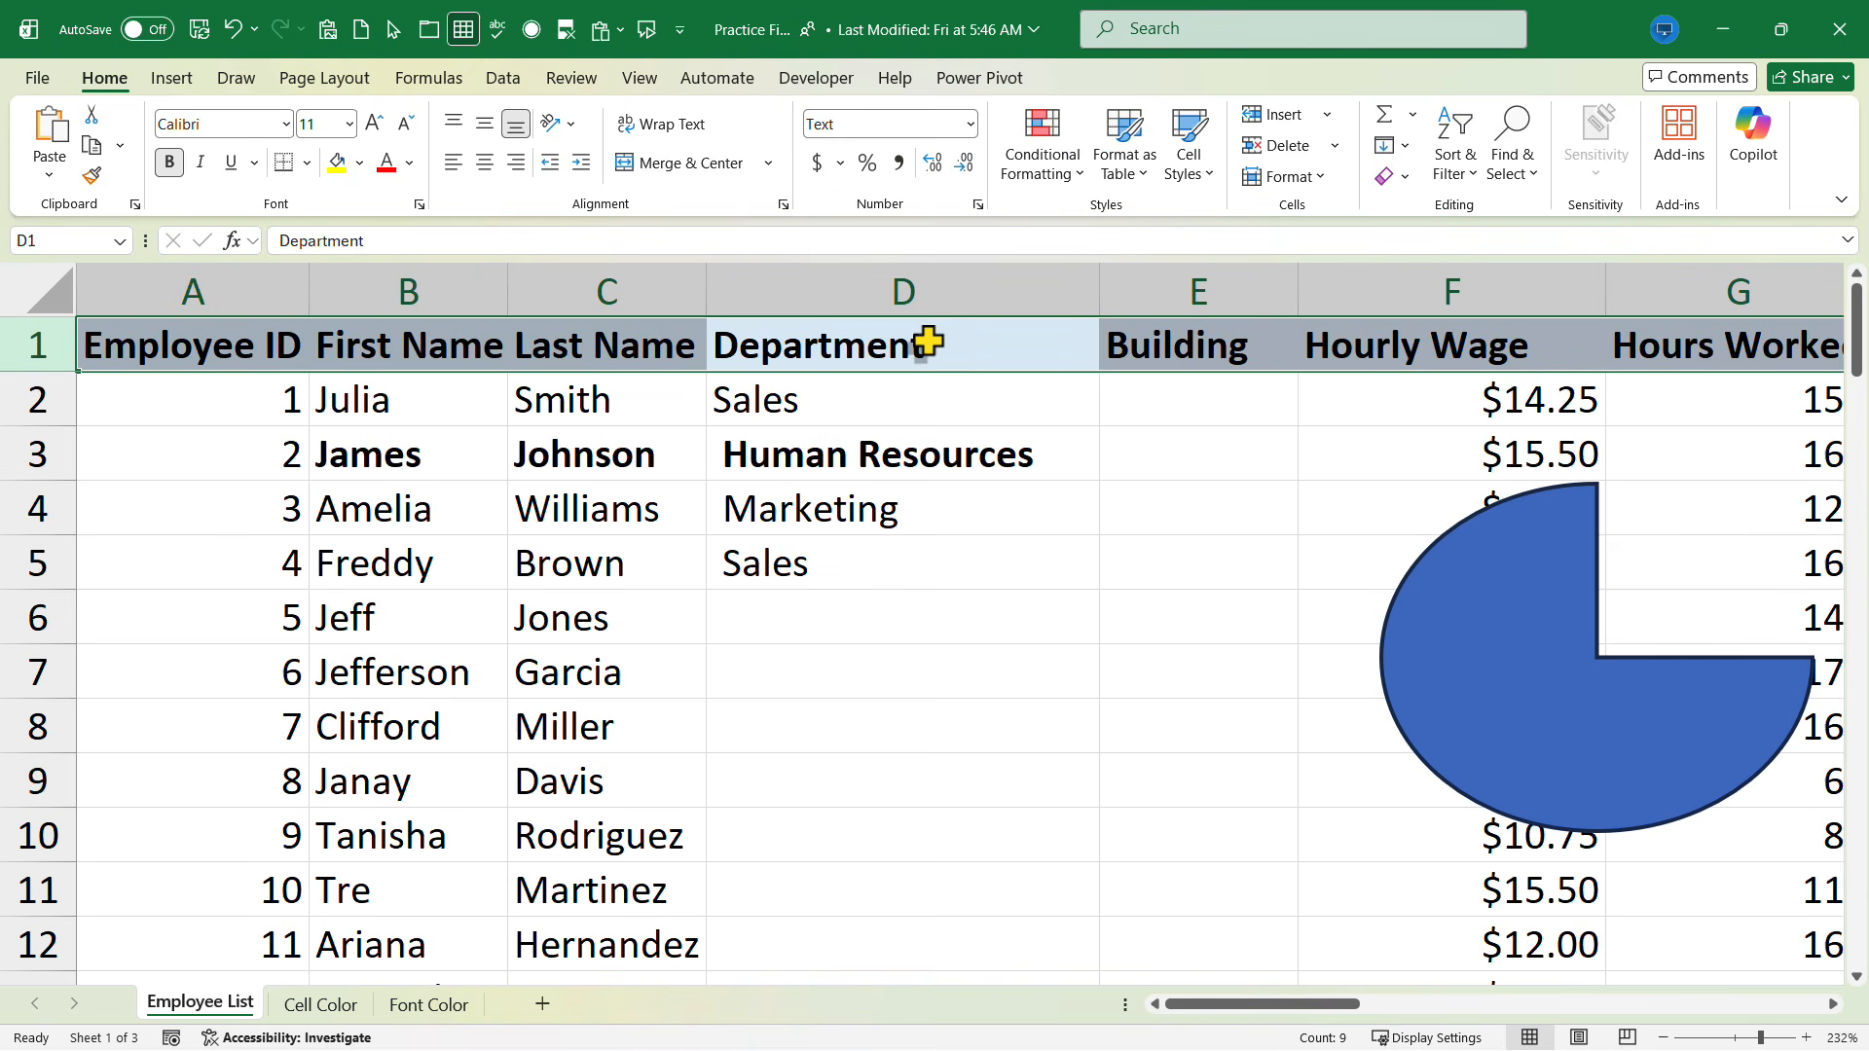
{"action": "key", "text": "ctrl+i"}
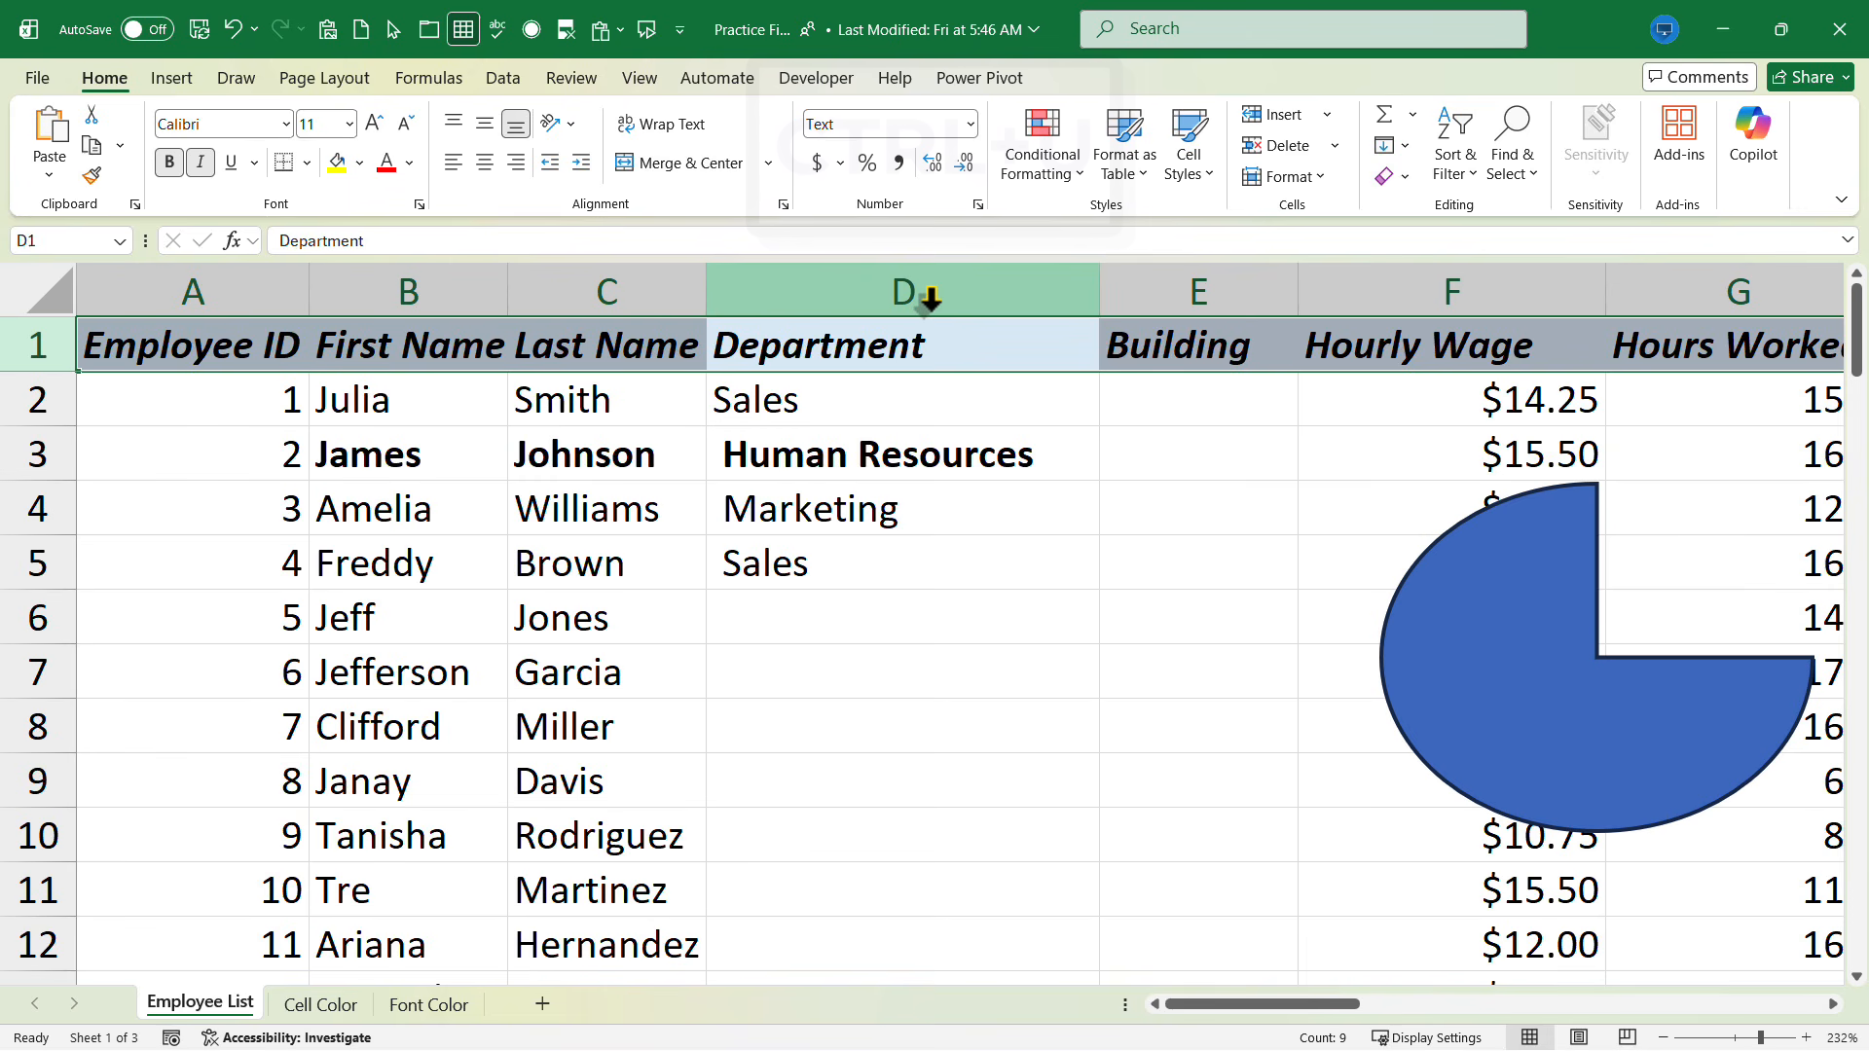
{"action": "key", "text": "ctrl+u"}
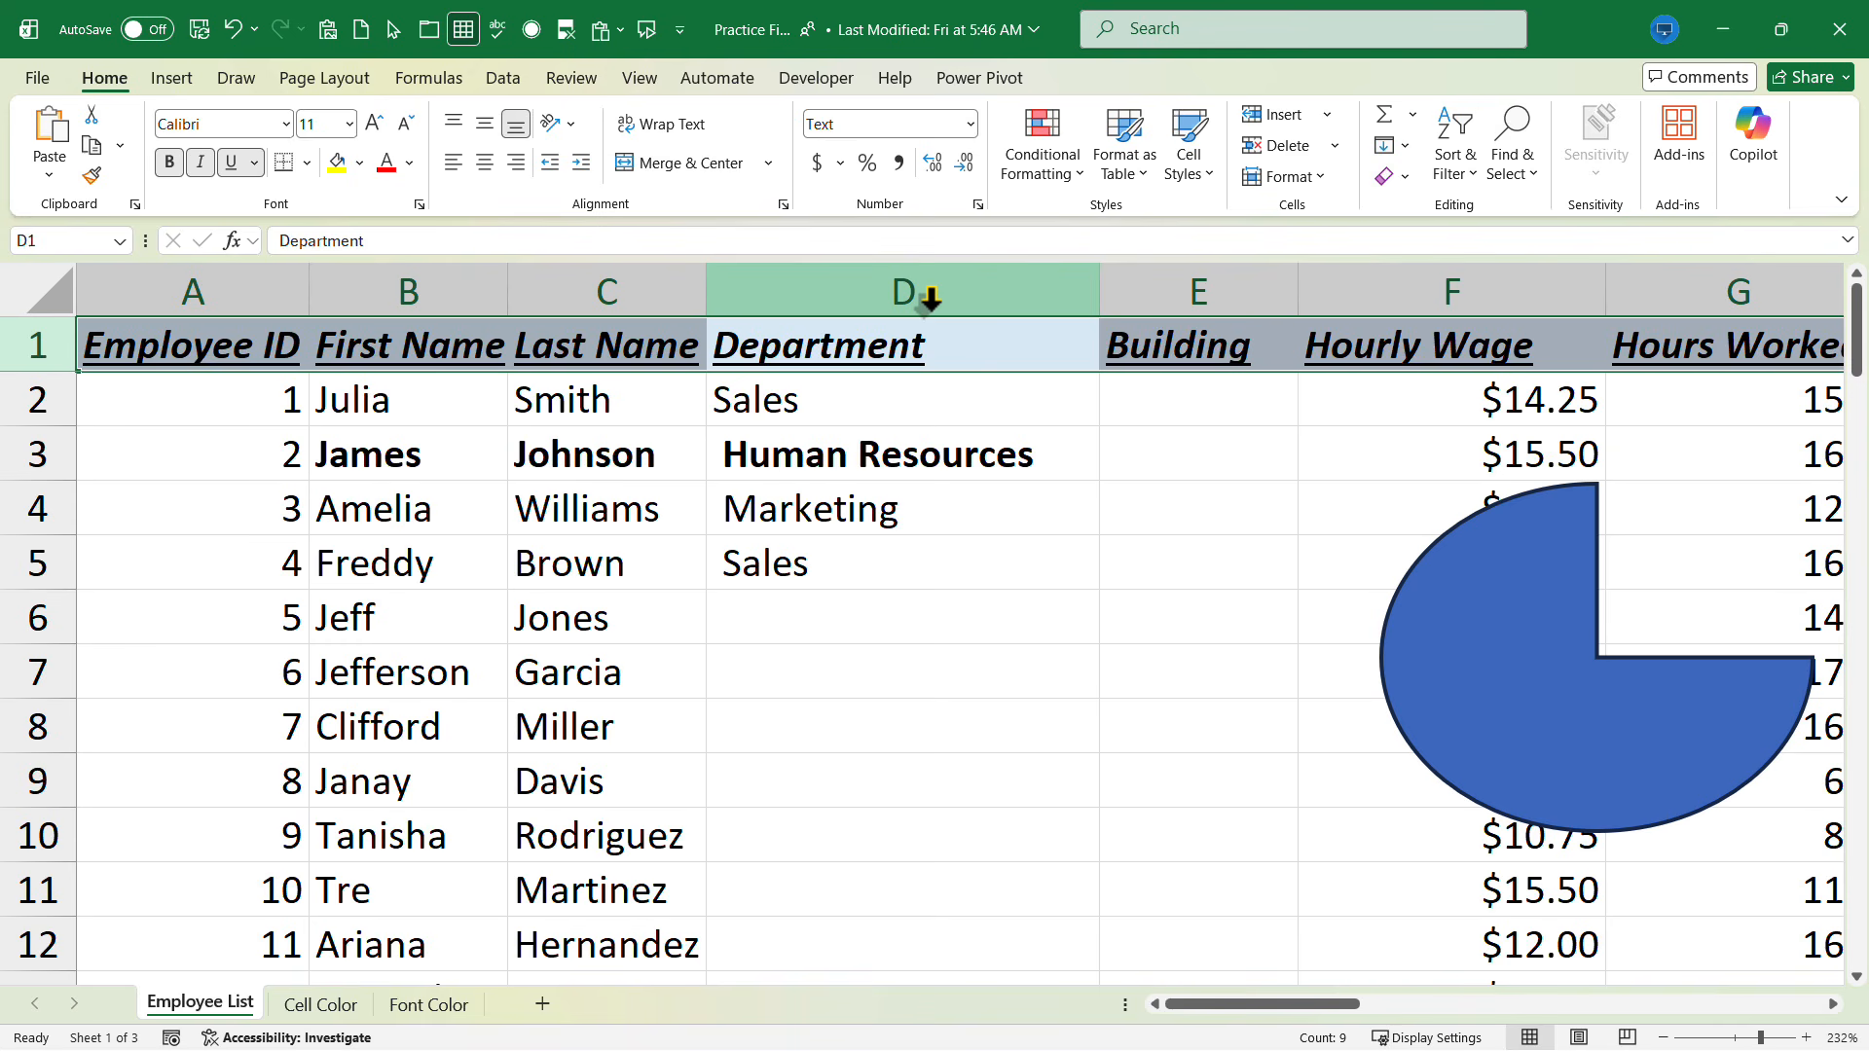
Deselect header row 1 and select the first and last name cells B5:C5
{"action": "left_click", "coordinate": [984, 337]}
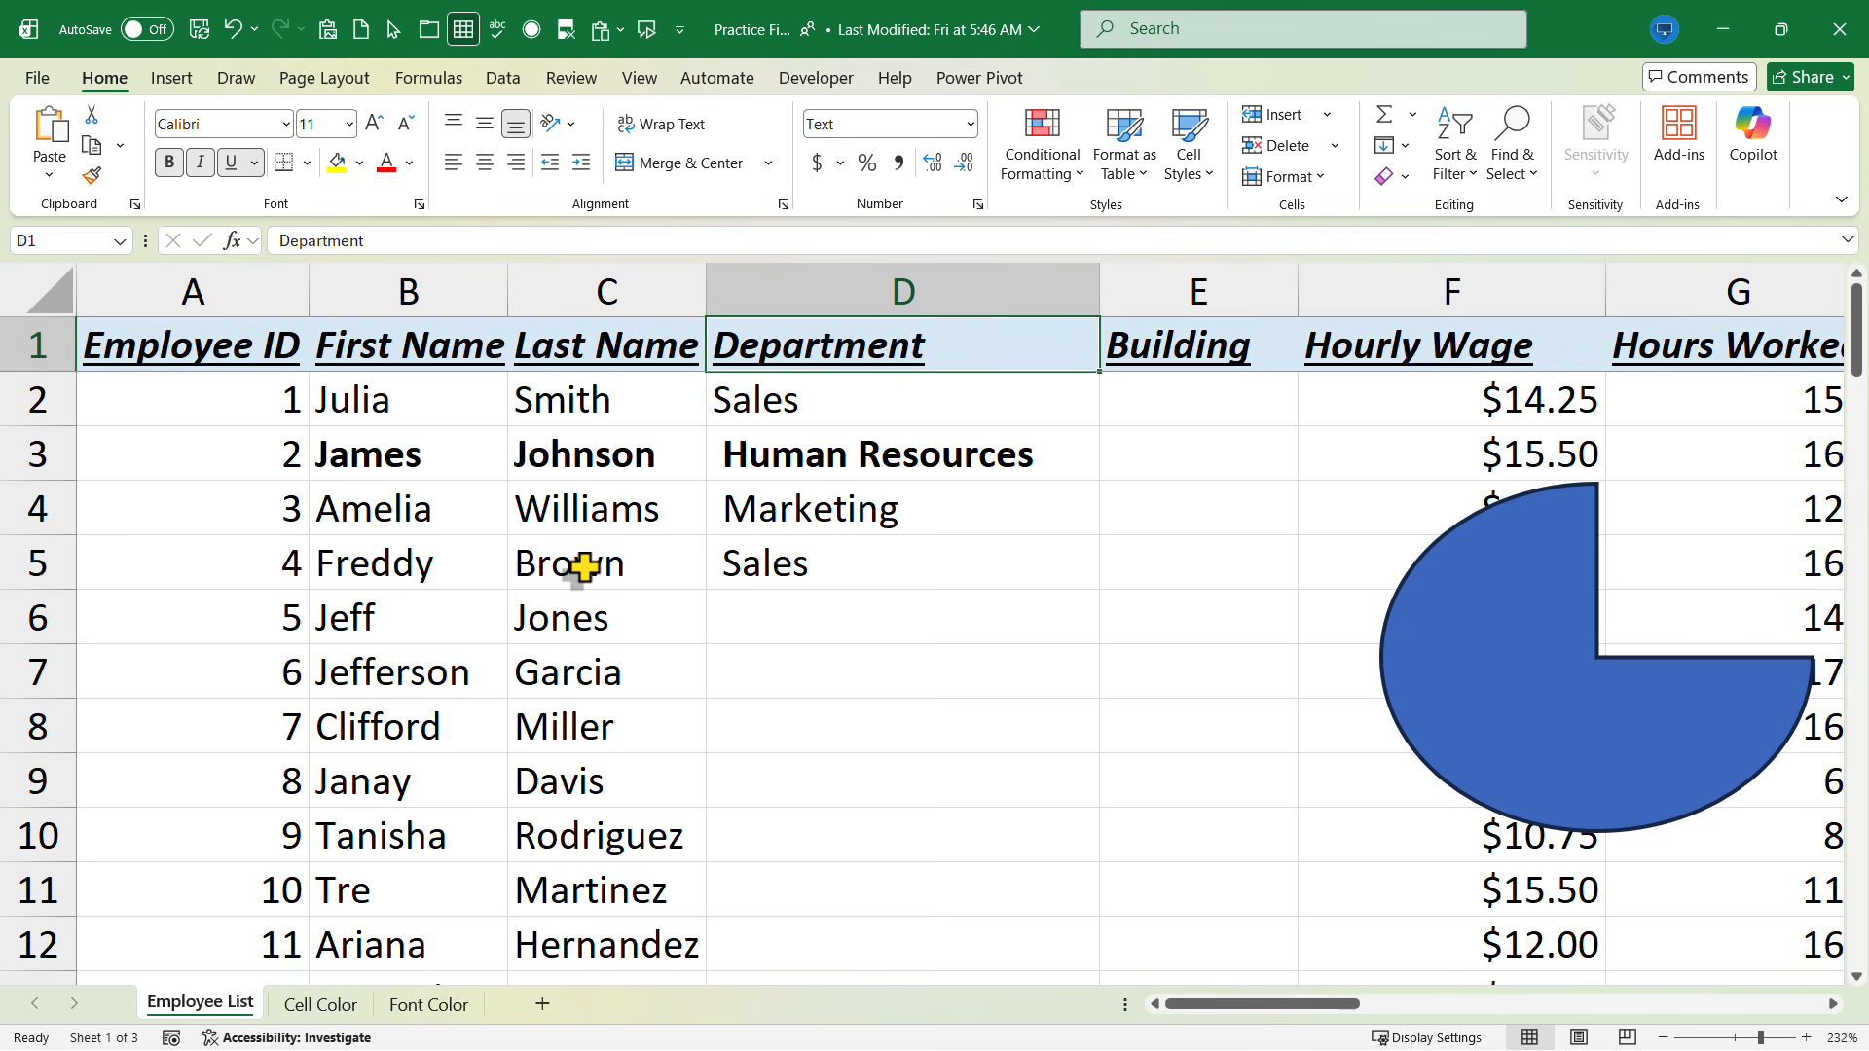
{"action": "key", "text": "Down"}
{"action": "key", "text": "Down"}
{"action": "key", "text": "Down"}
{"action": "key", "text": "Down"}
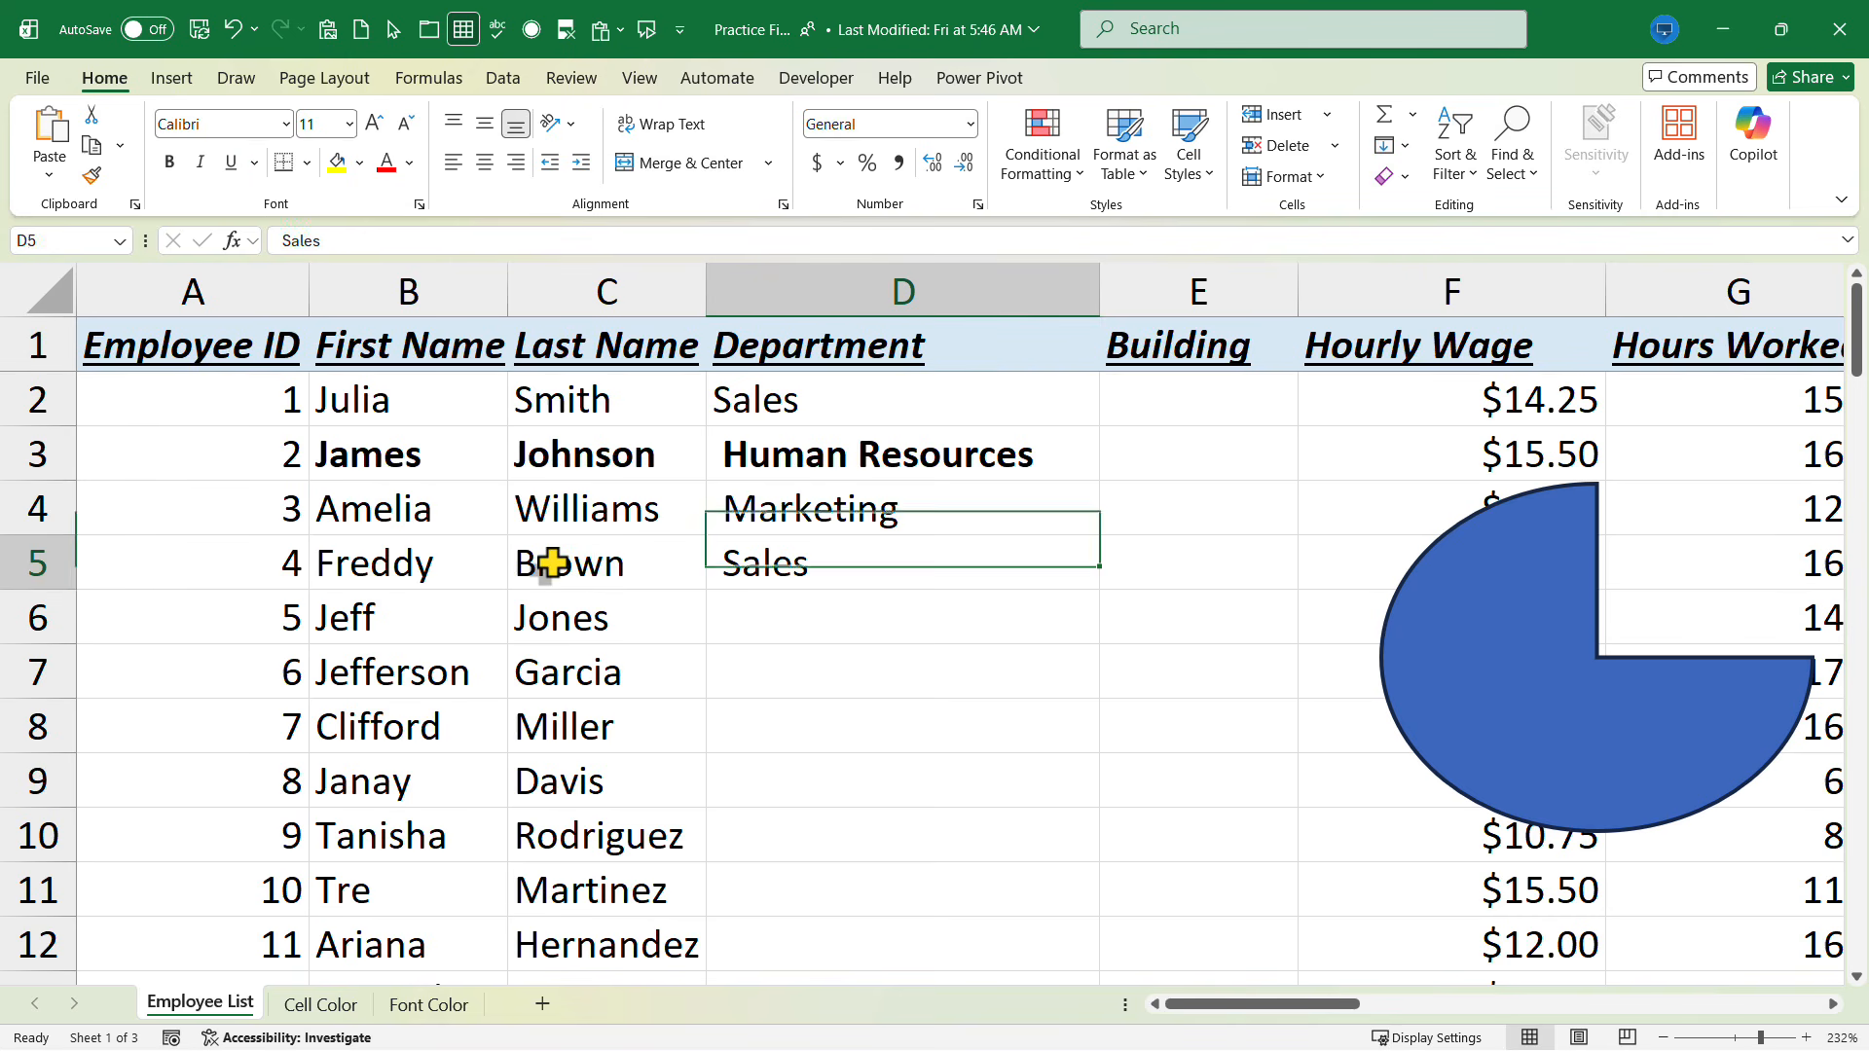
{"action": "left_click", "coordinate": [552, 562]}
{"action": "key", "text": "Left"}
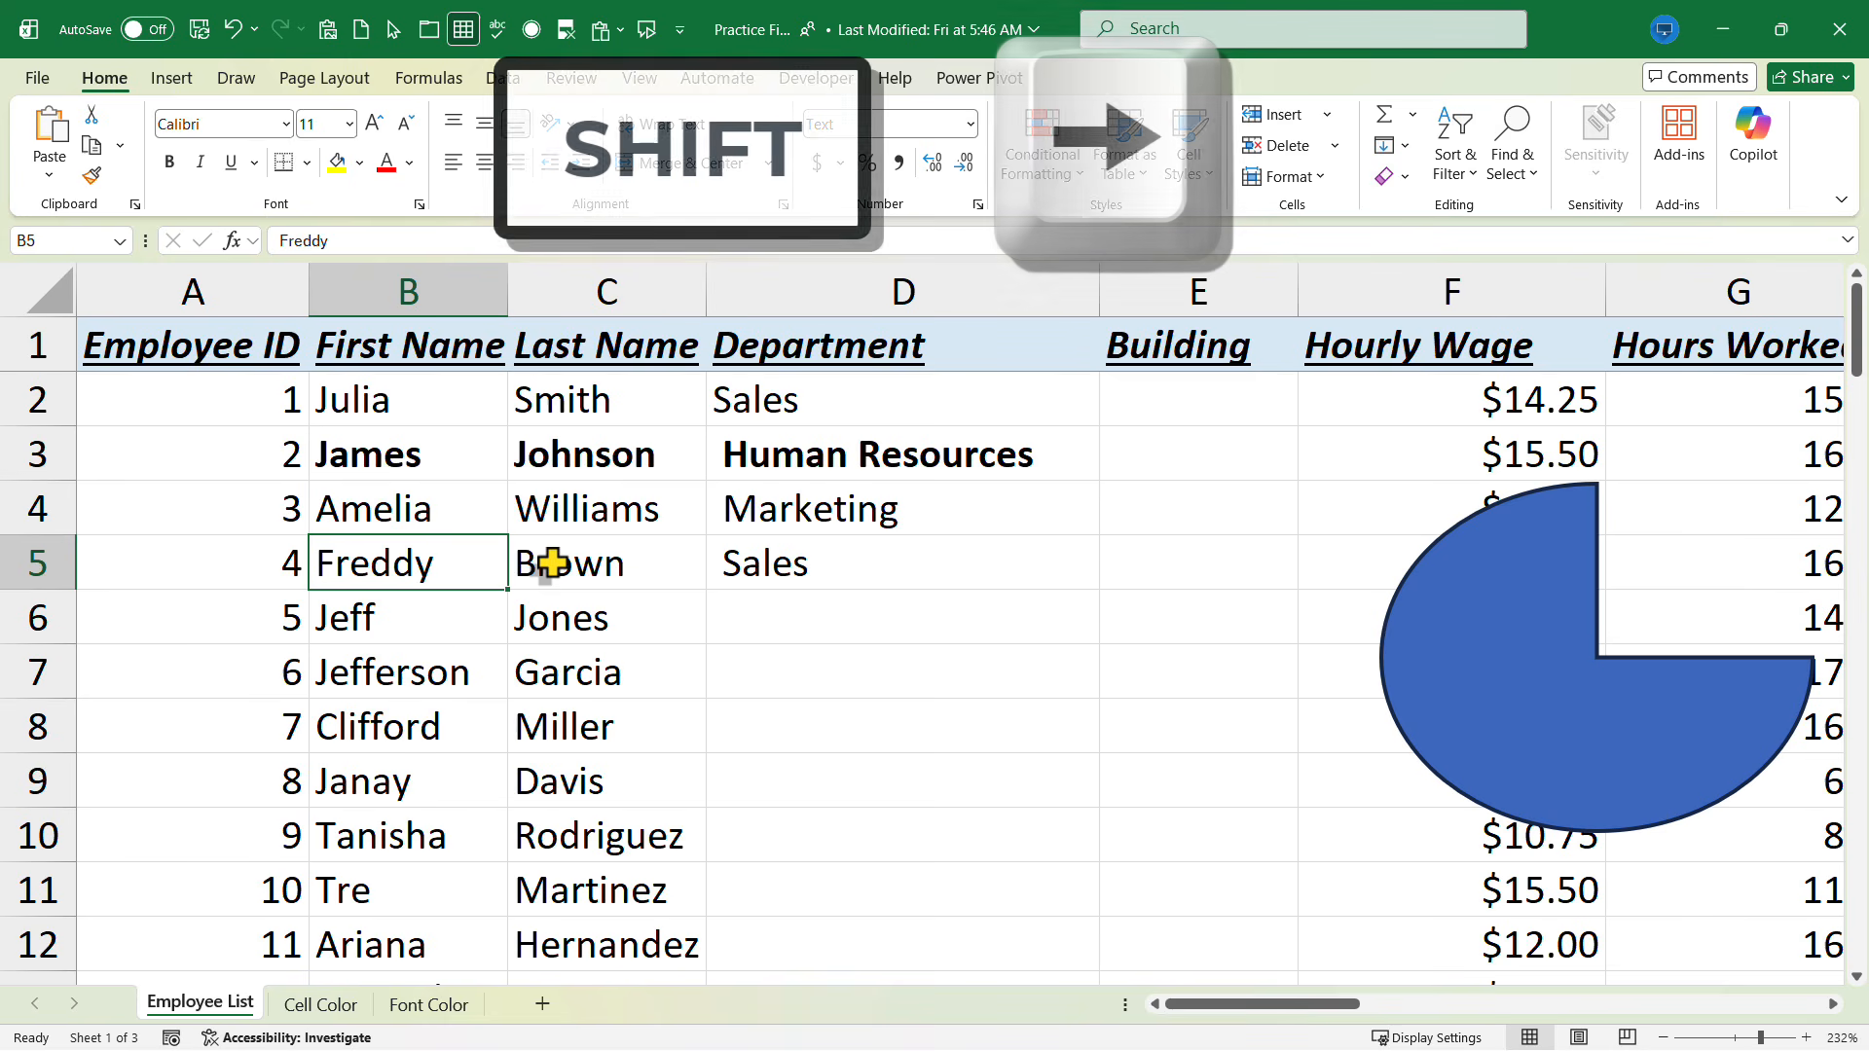
{"action": "key", "text": "shift+Right"}
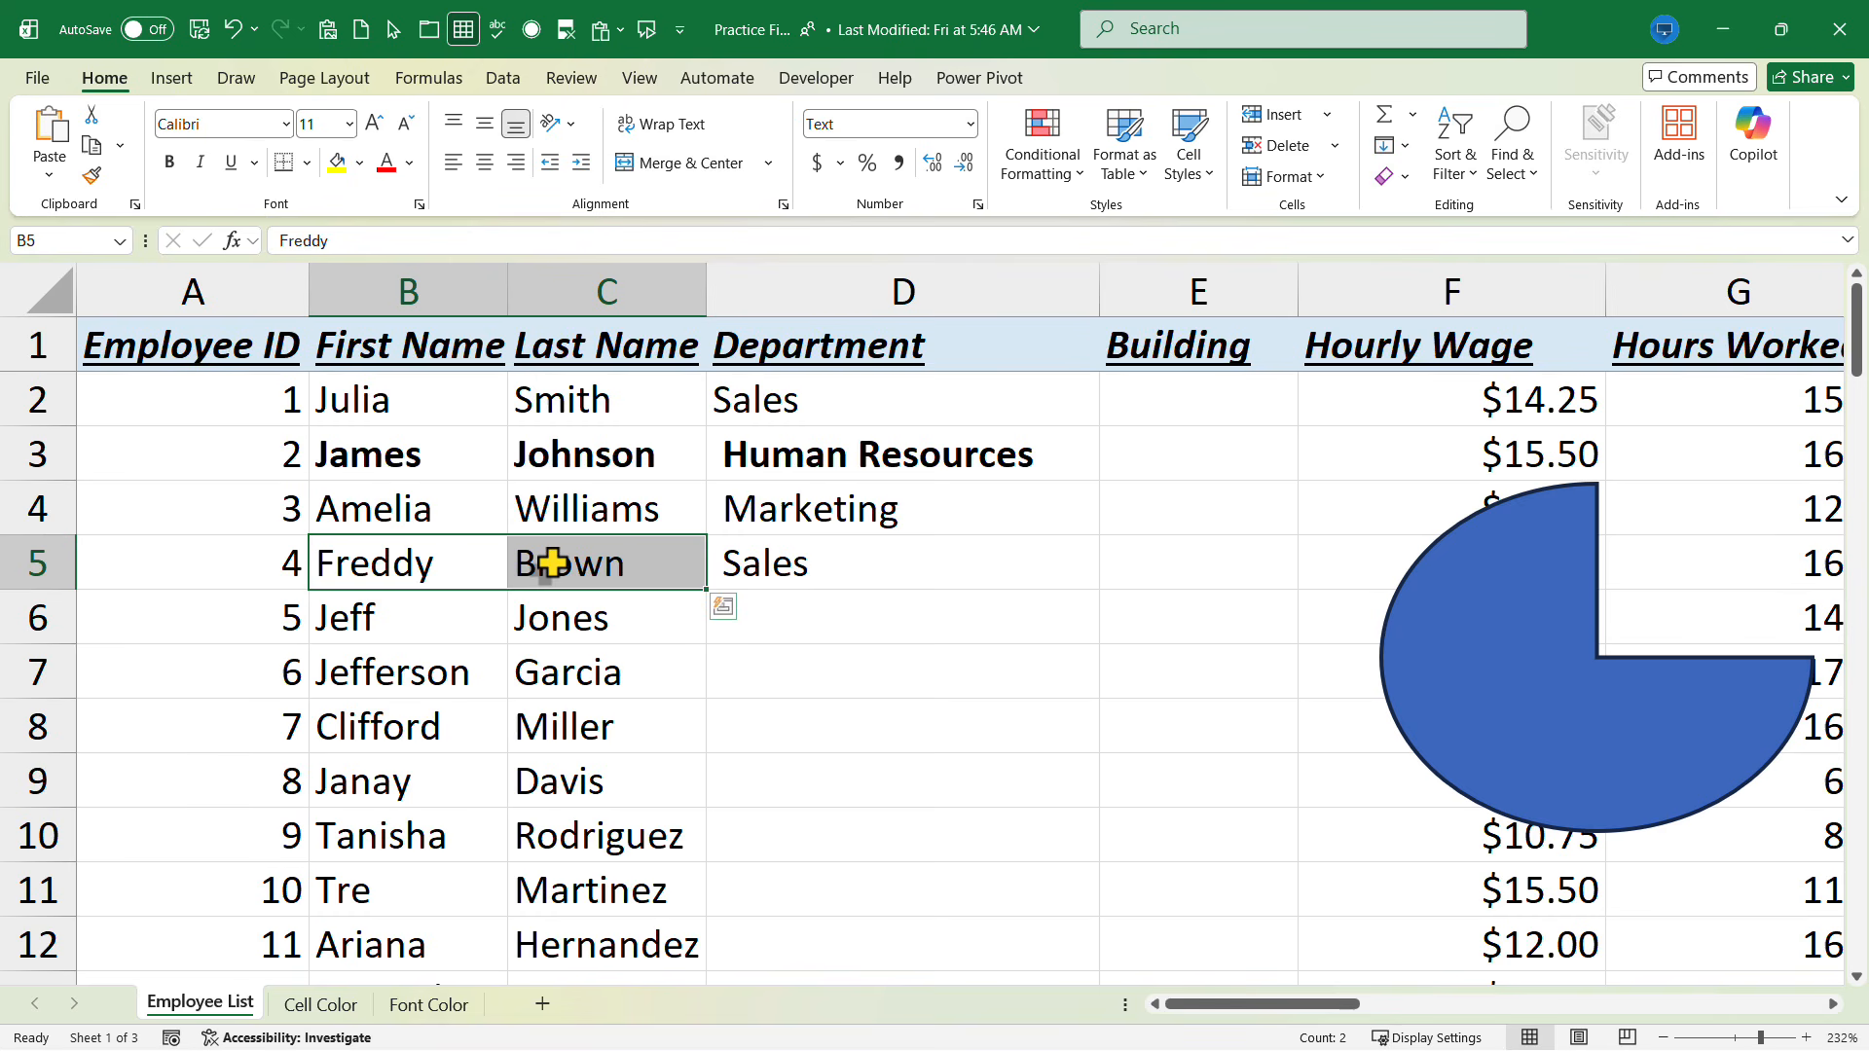
Extend the selection from cell B5 across neighbouring cells in row 5 in both directions and shrink it back to B5
{"action": "key", "text": "shift+Left"}
{"action": "key", "text": "shift+Left"}
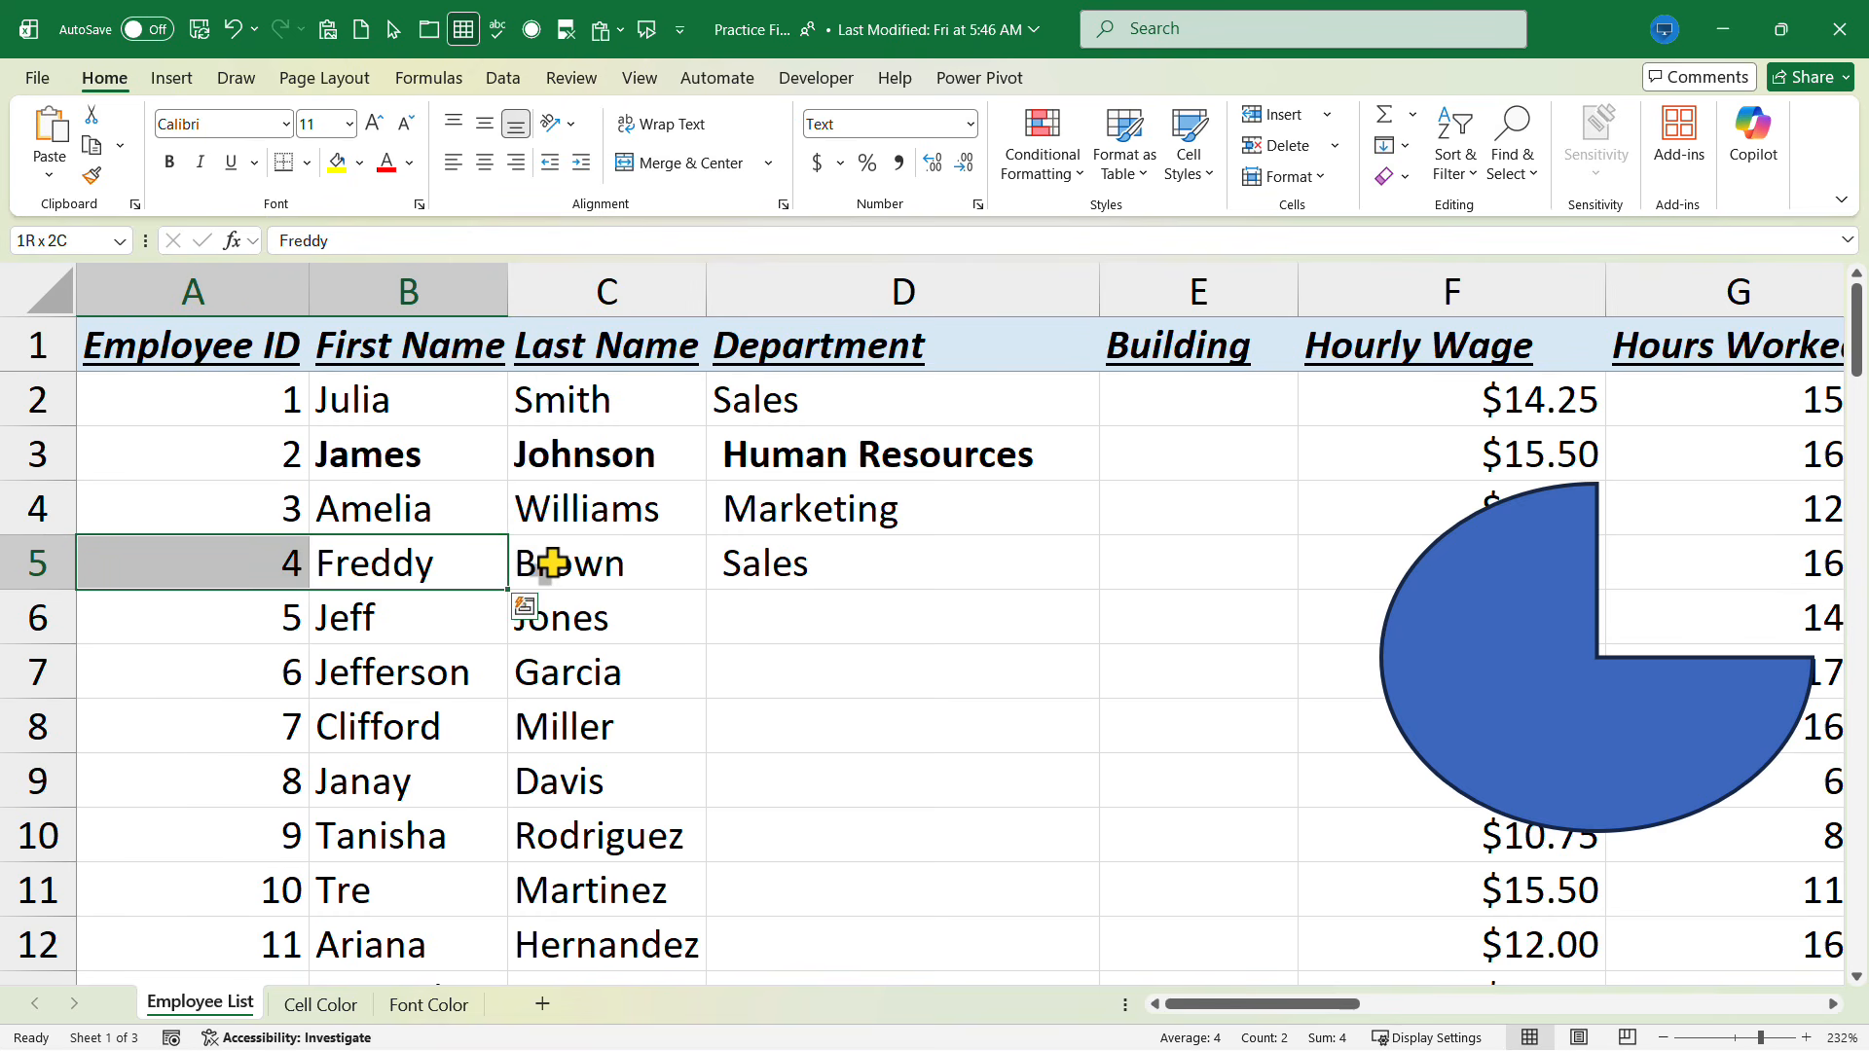
{"action": "key", "text": "shift+Right"}
{"action": "key", "text": "shift+Right"}
{"action": "key", "text": "shift+Right"}
{"action": "key", "text": "shift+Right"}
{"action": "key", "text": "shift+Right"}
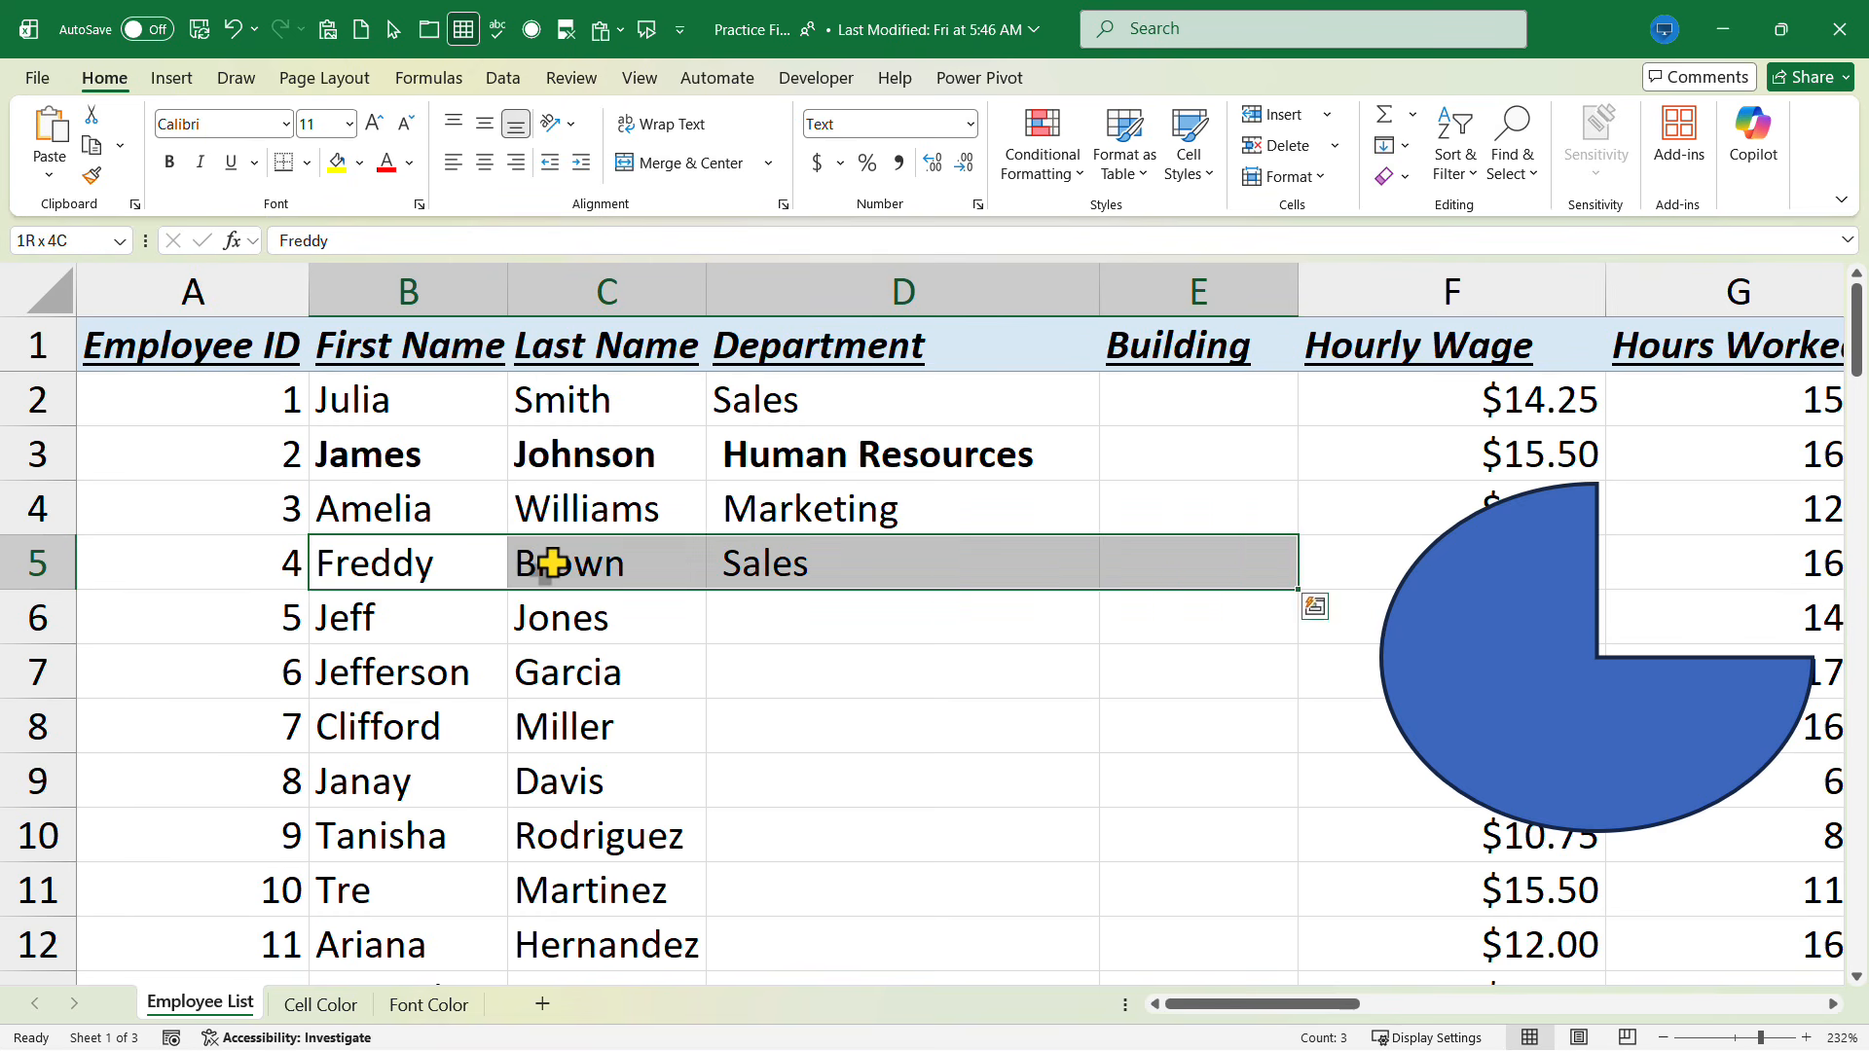
{"action": "key", "text": "shift+Left"}
{"action": "key", "text": "shift+Left"}
{"action": "key", "text": "shift+Left"}
{"action": "key", "text": "shift+Left"}
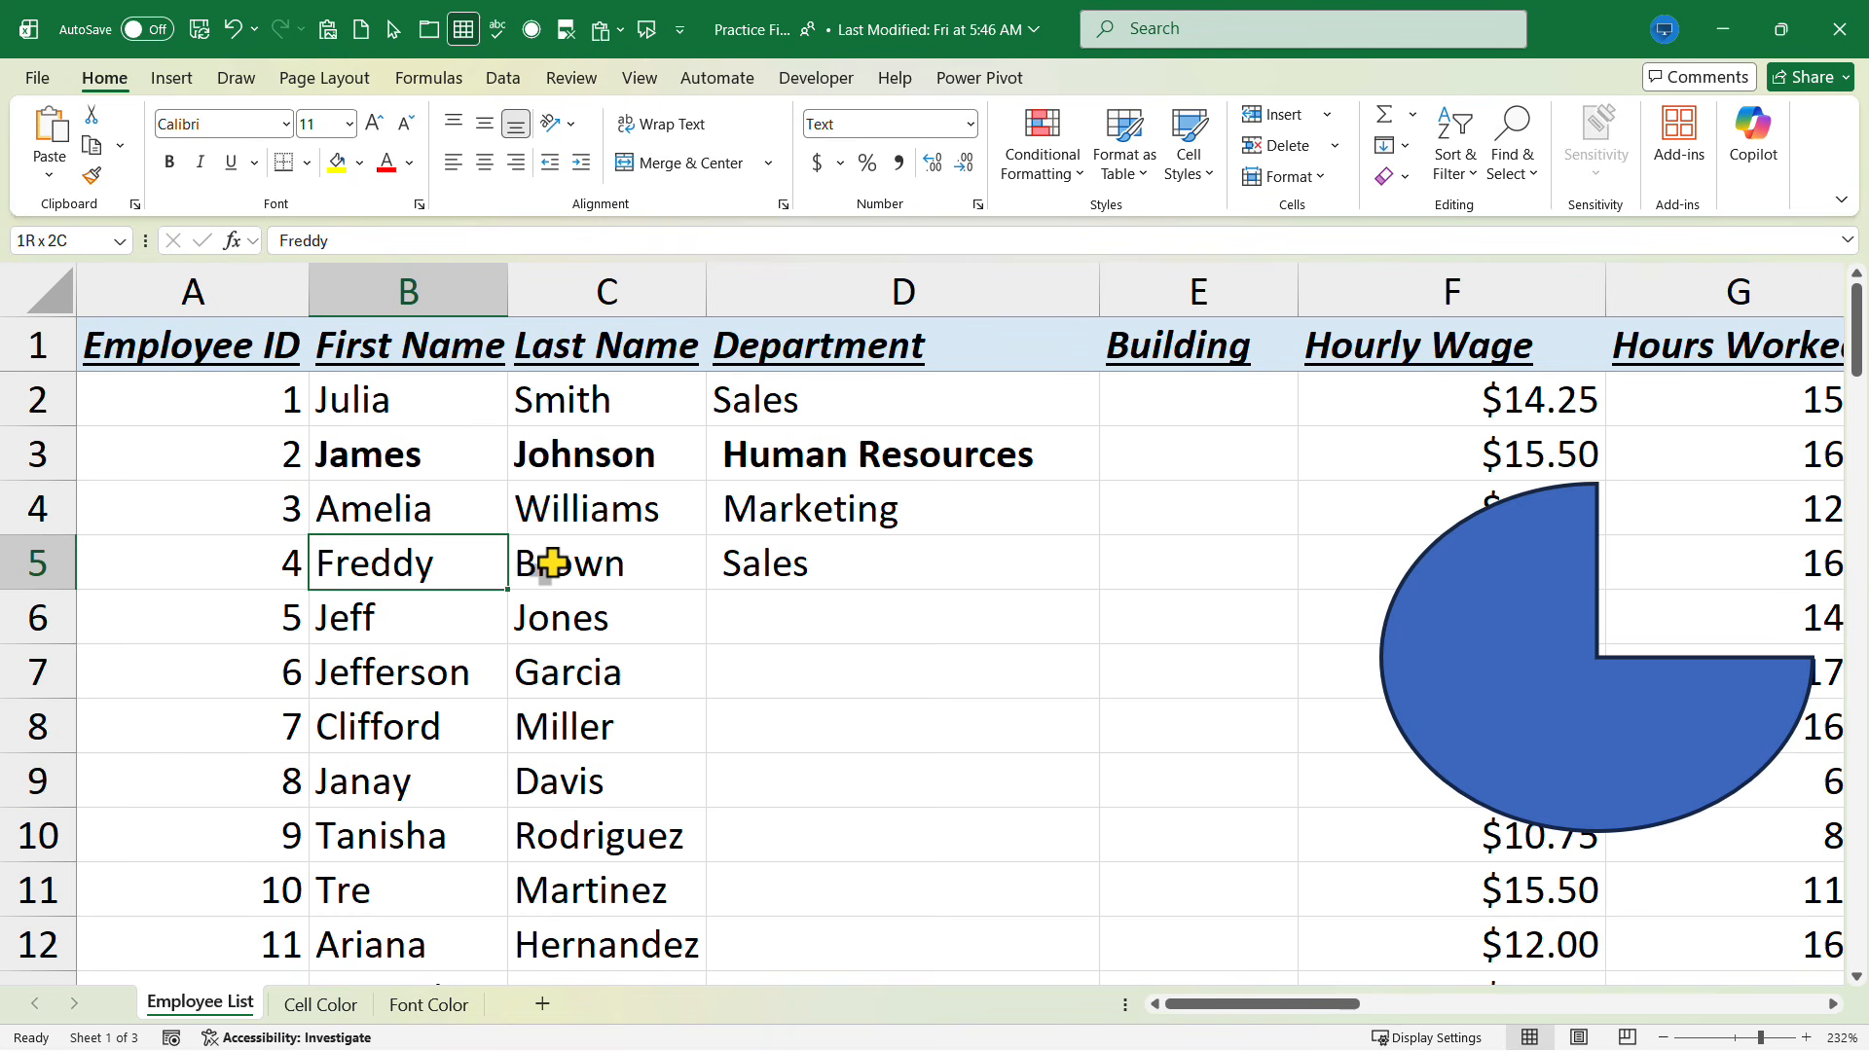
Select cells B5:C5 and apply strikethrough to the first and last name
{"action": "key", "text": "shift+Right"}
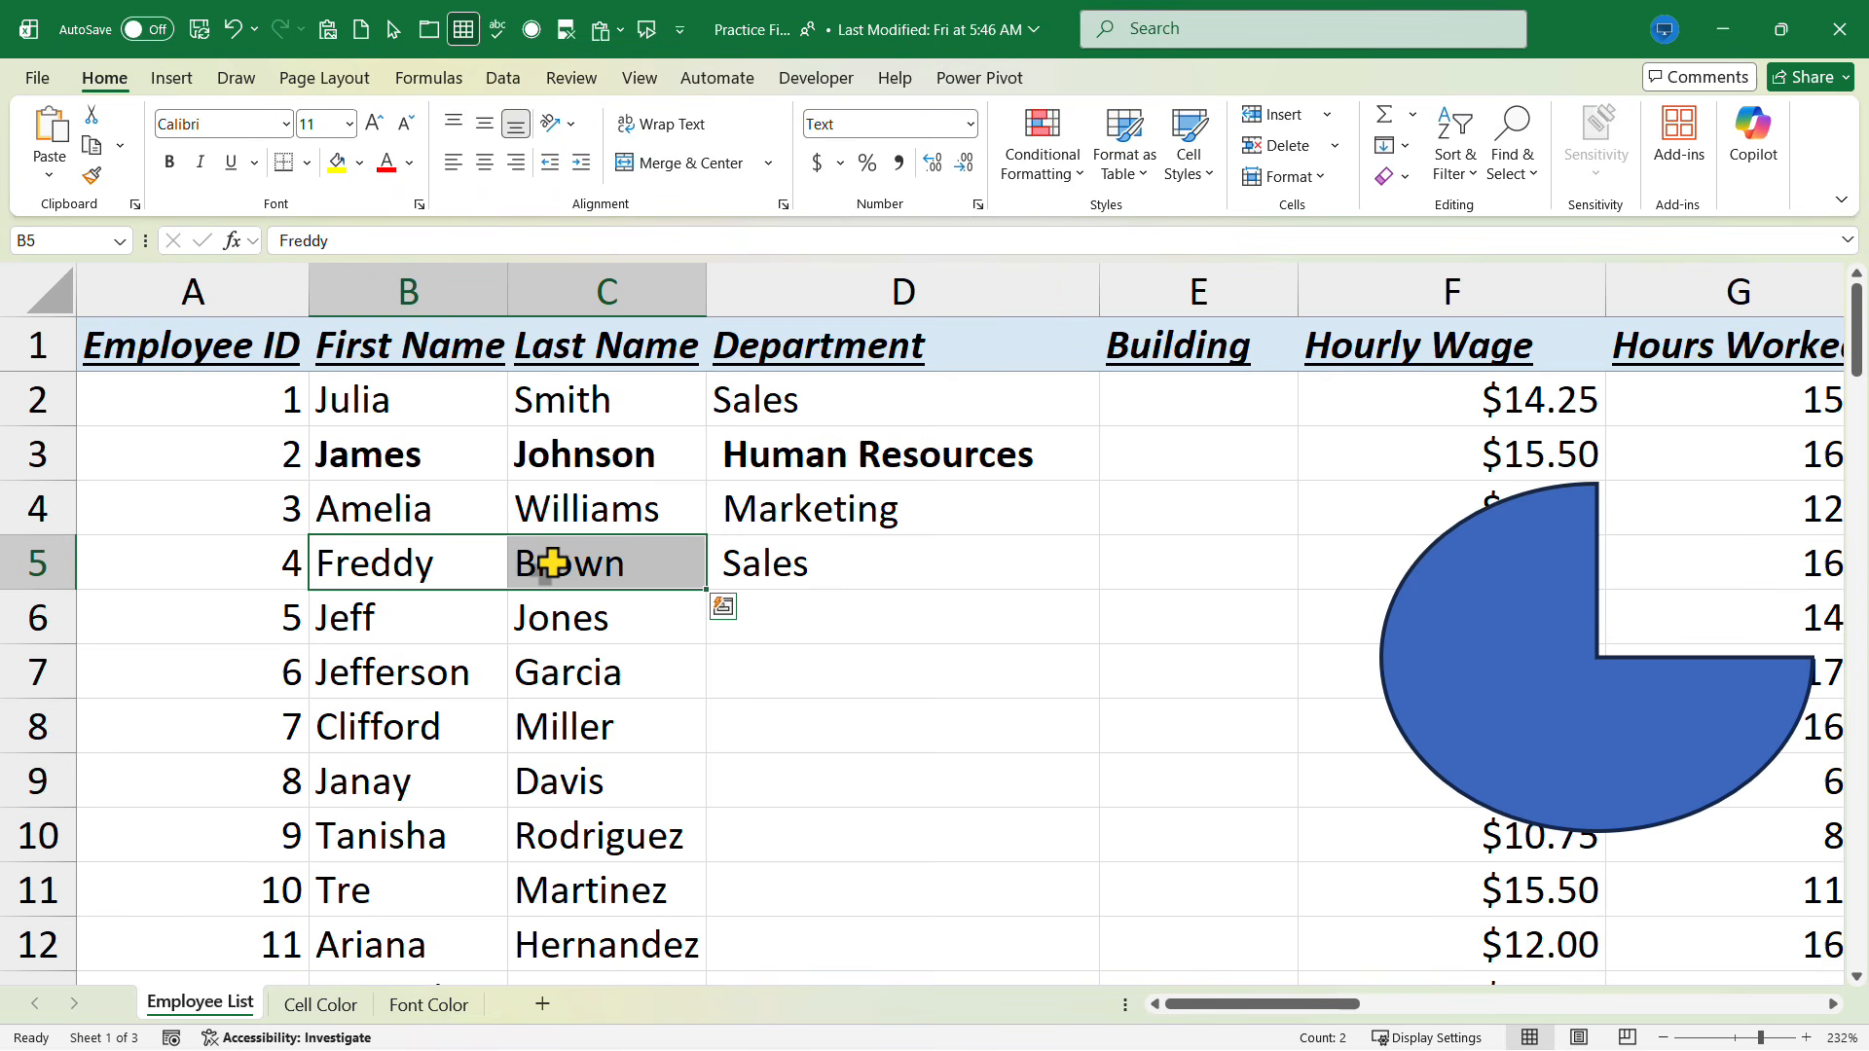
{"action": "key", "text": "ctrl+5"}
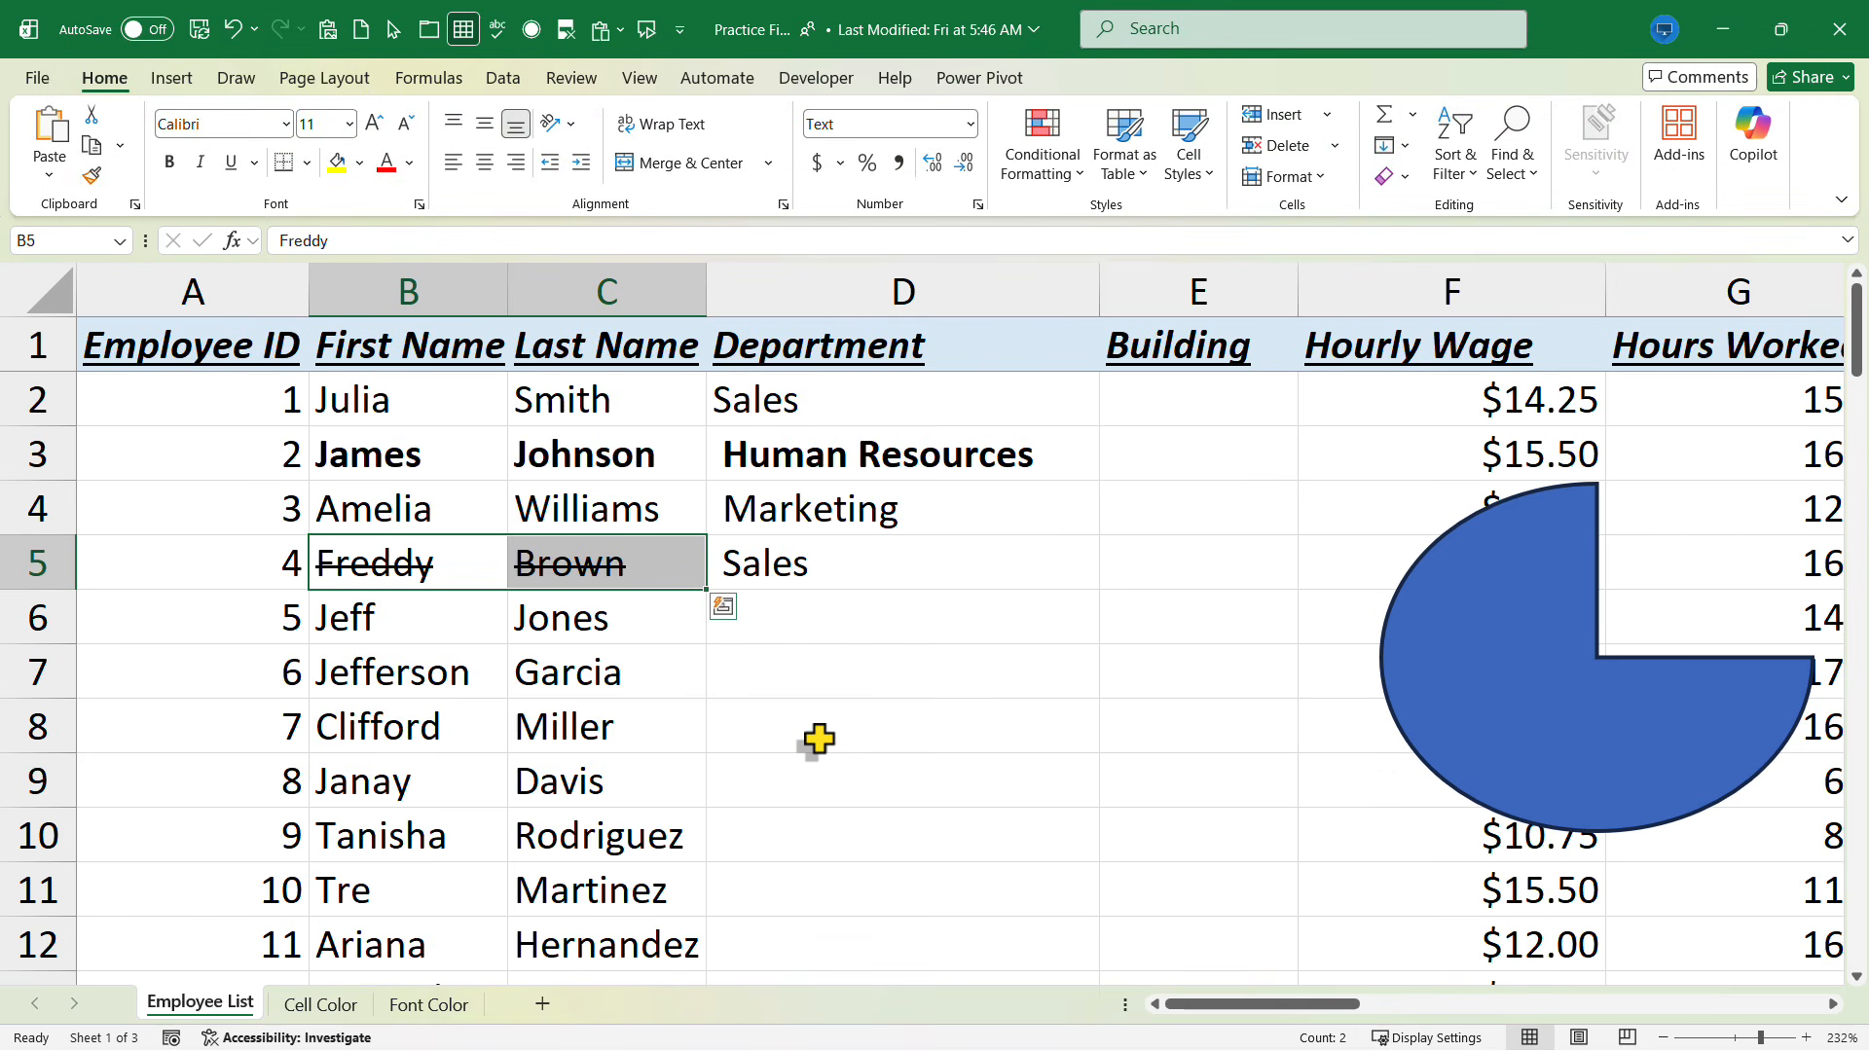
Open the Format Cells settings for B5:C5, view the font options and close the dialog
{"action": "key", "text": "ctrl+1"}
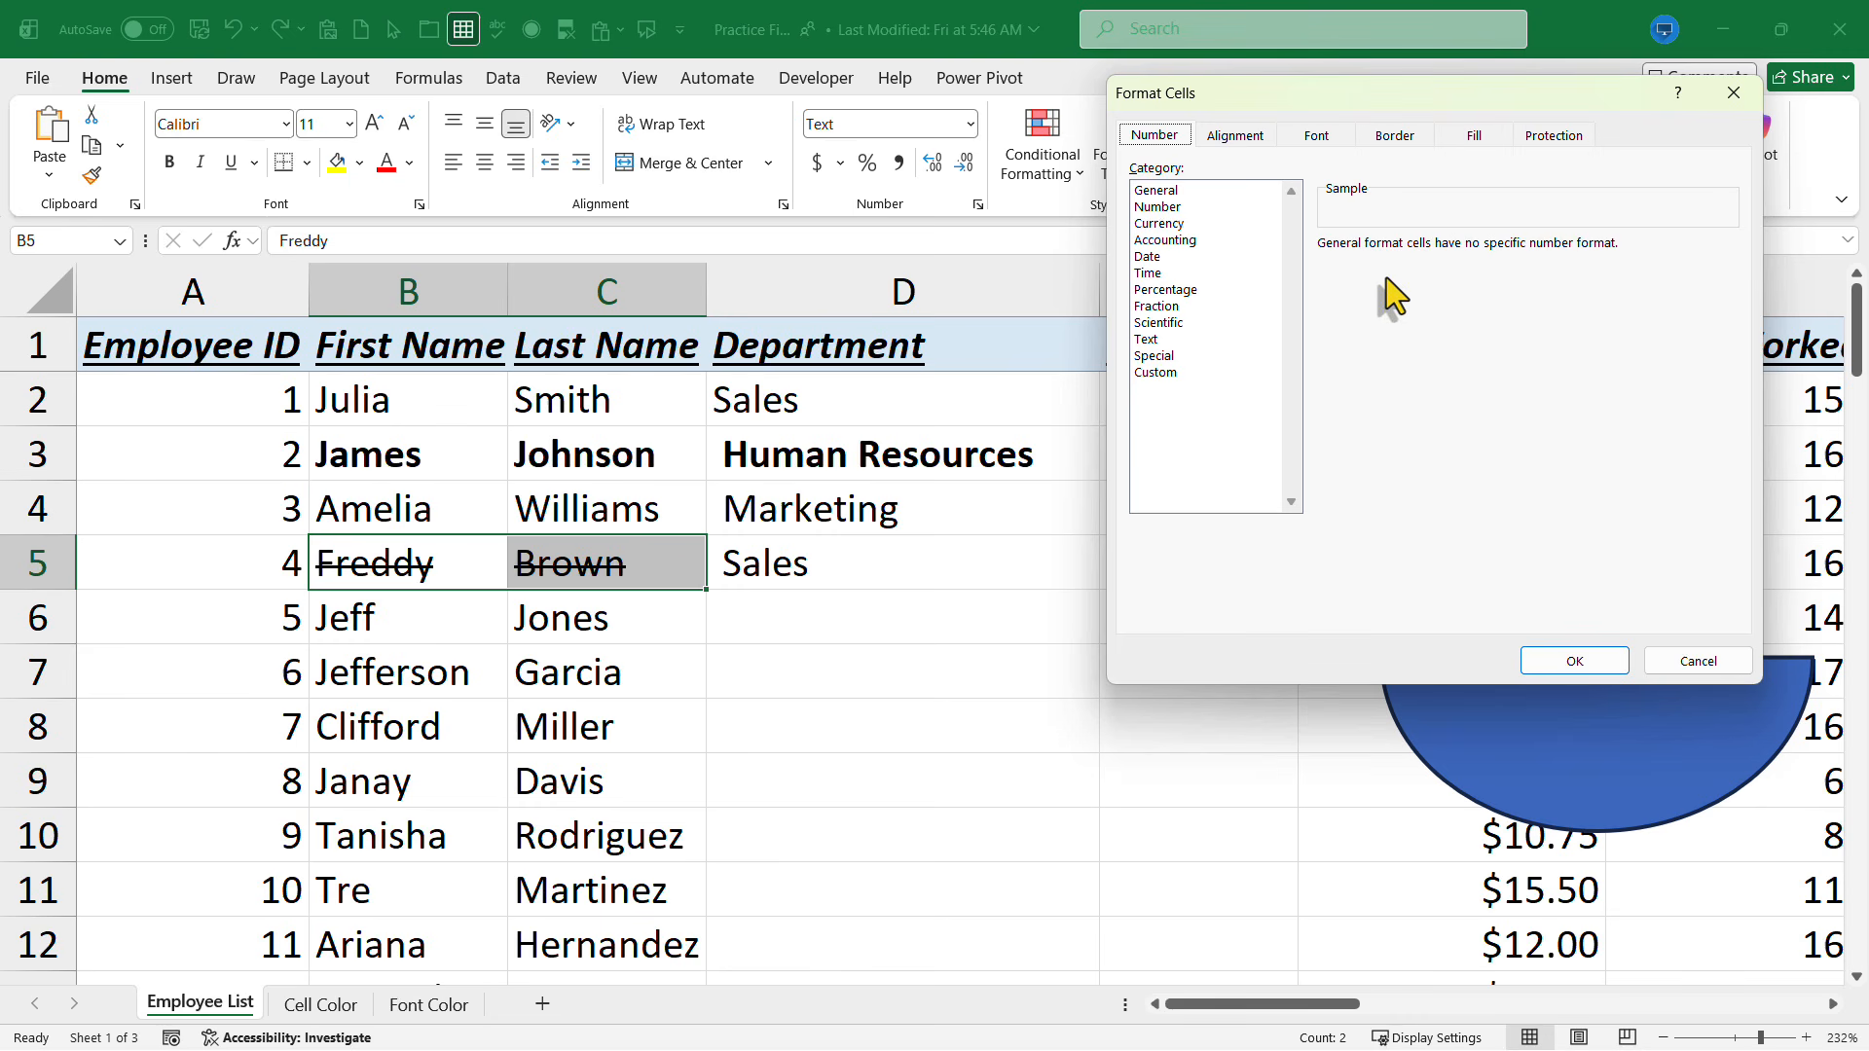
{"action": "left_click", "coordinate": [1318, 138]}
{"action": "left_click", "coordinate": [1734, 92]}
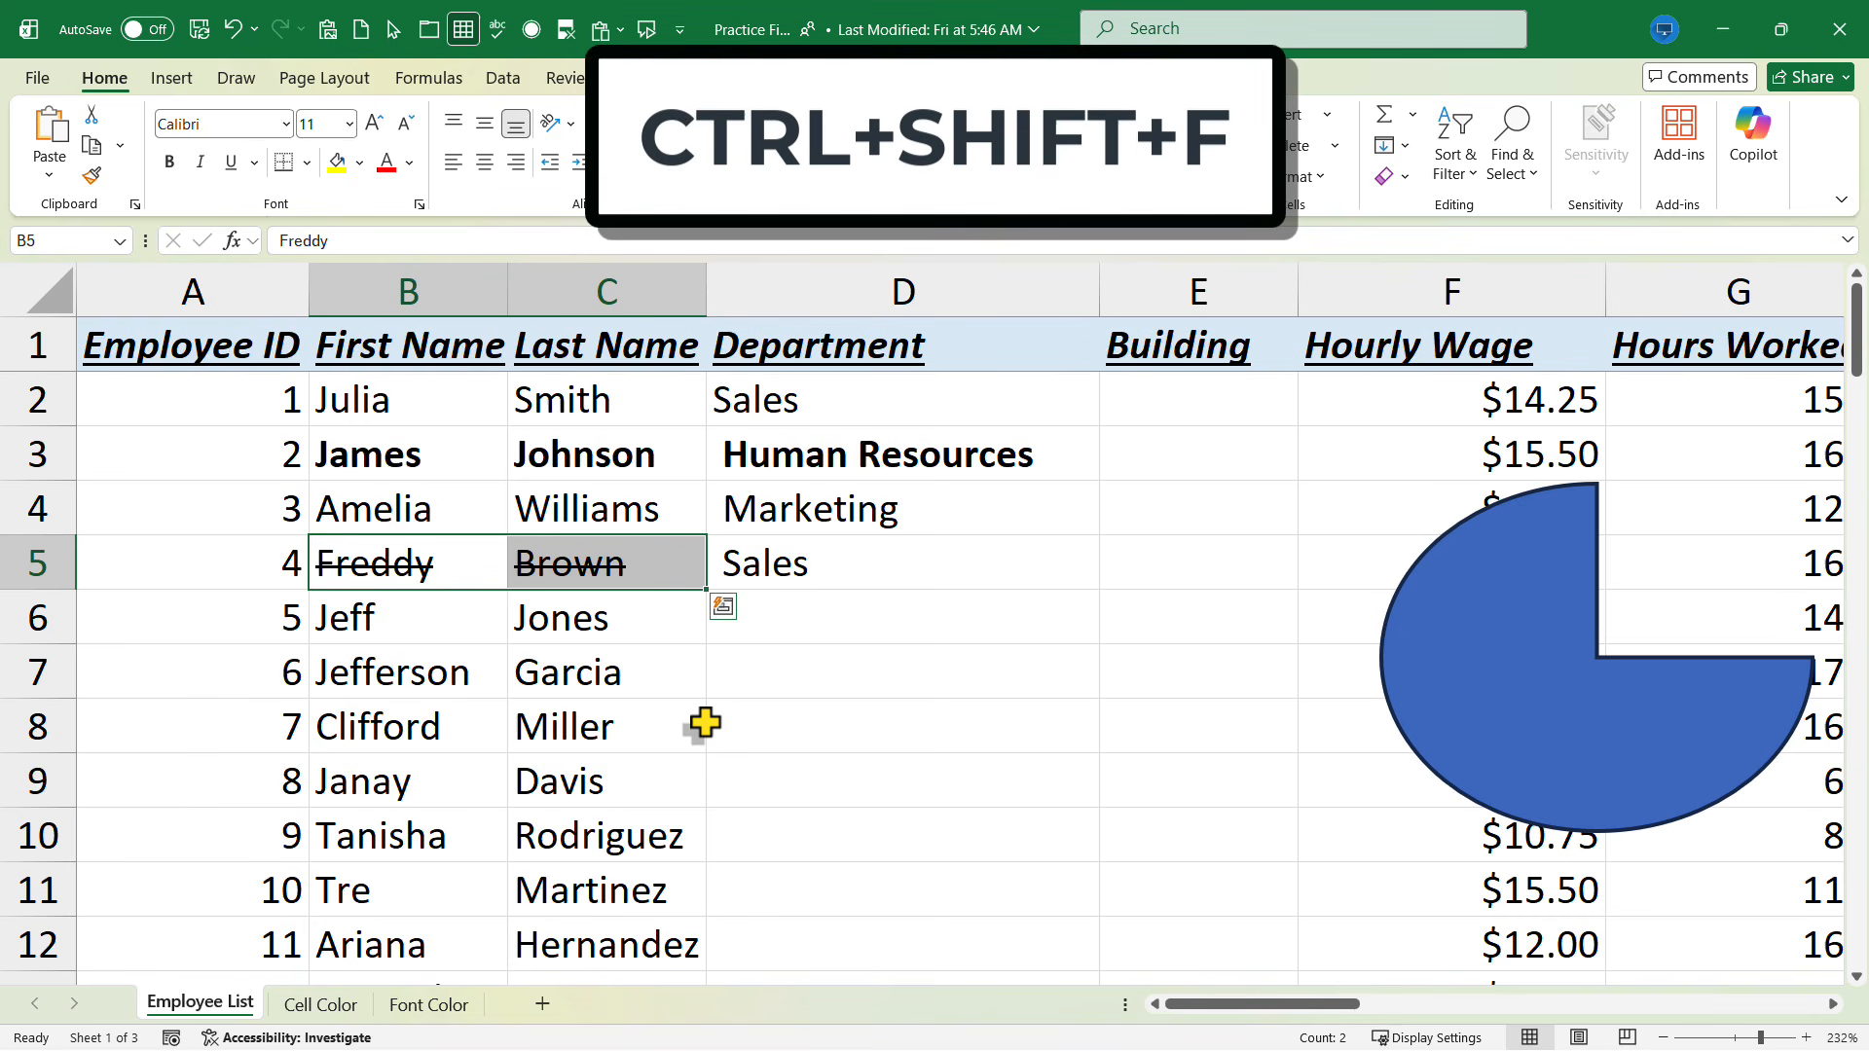
Open the font settings in Format Cells directly and set the font color of B5:C5 to the standard red
{"action": "key", "text": "ctrl+shift+f"}
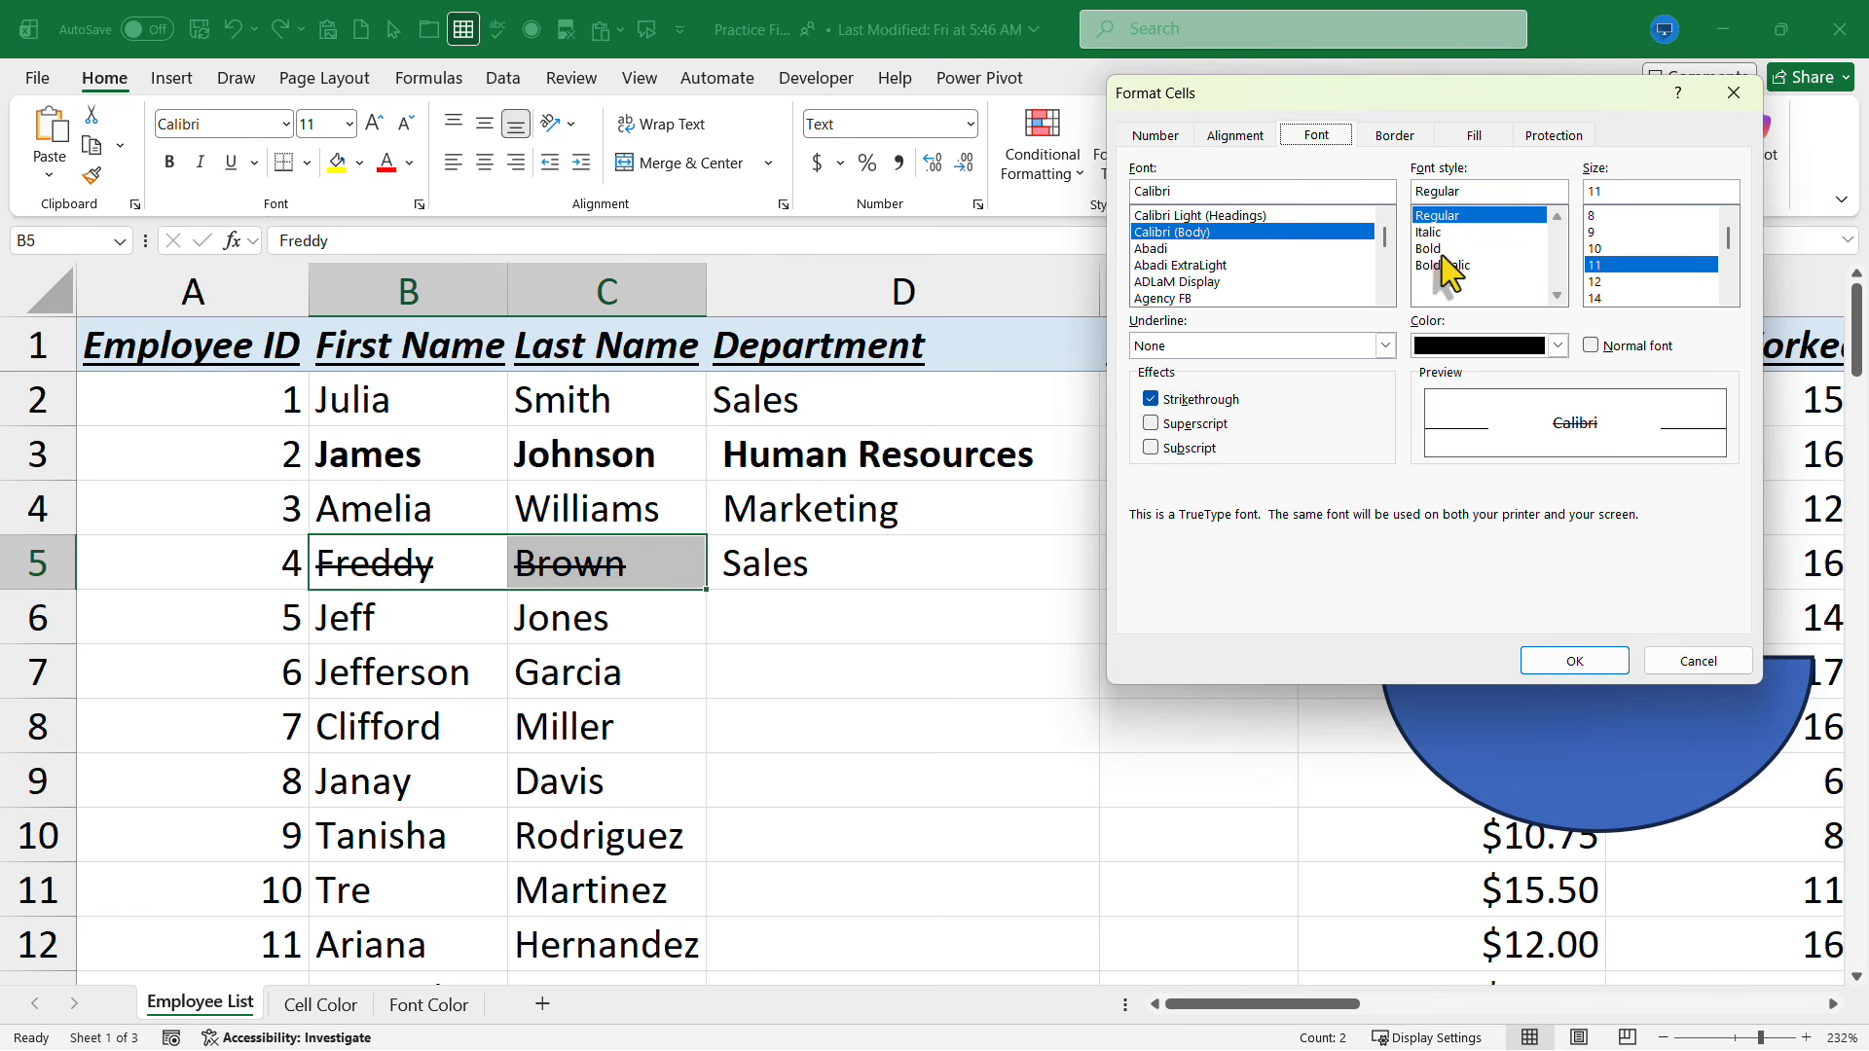
{"action": "left_click", "coordinate": [1552, 348]}
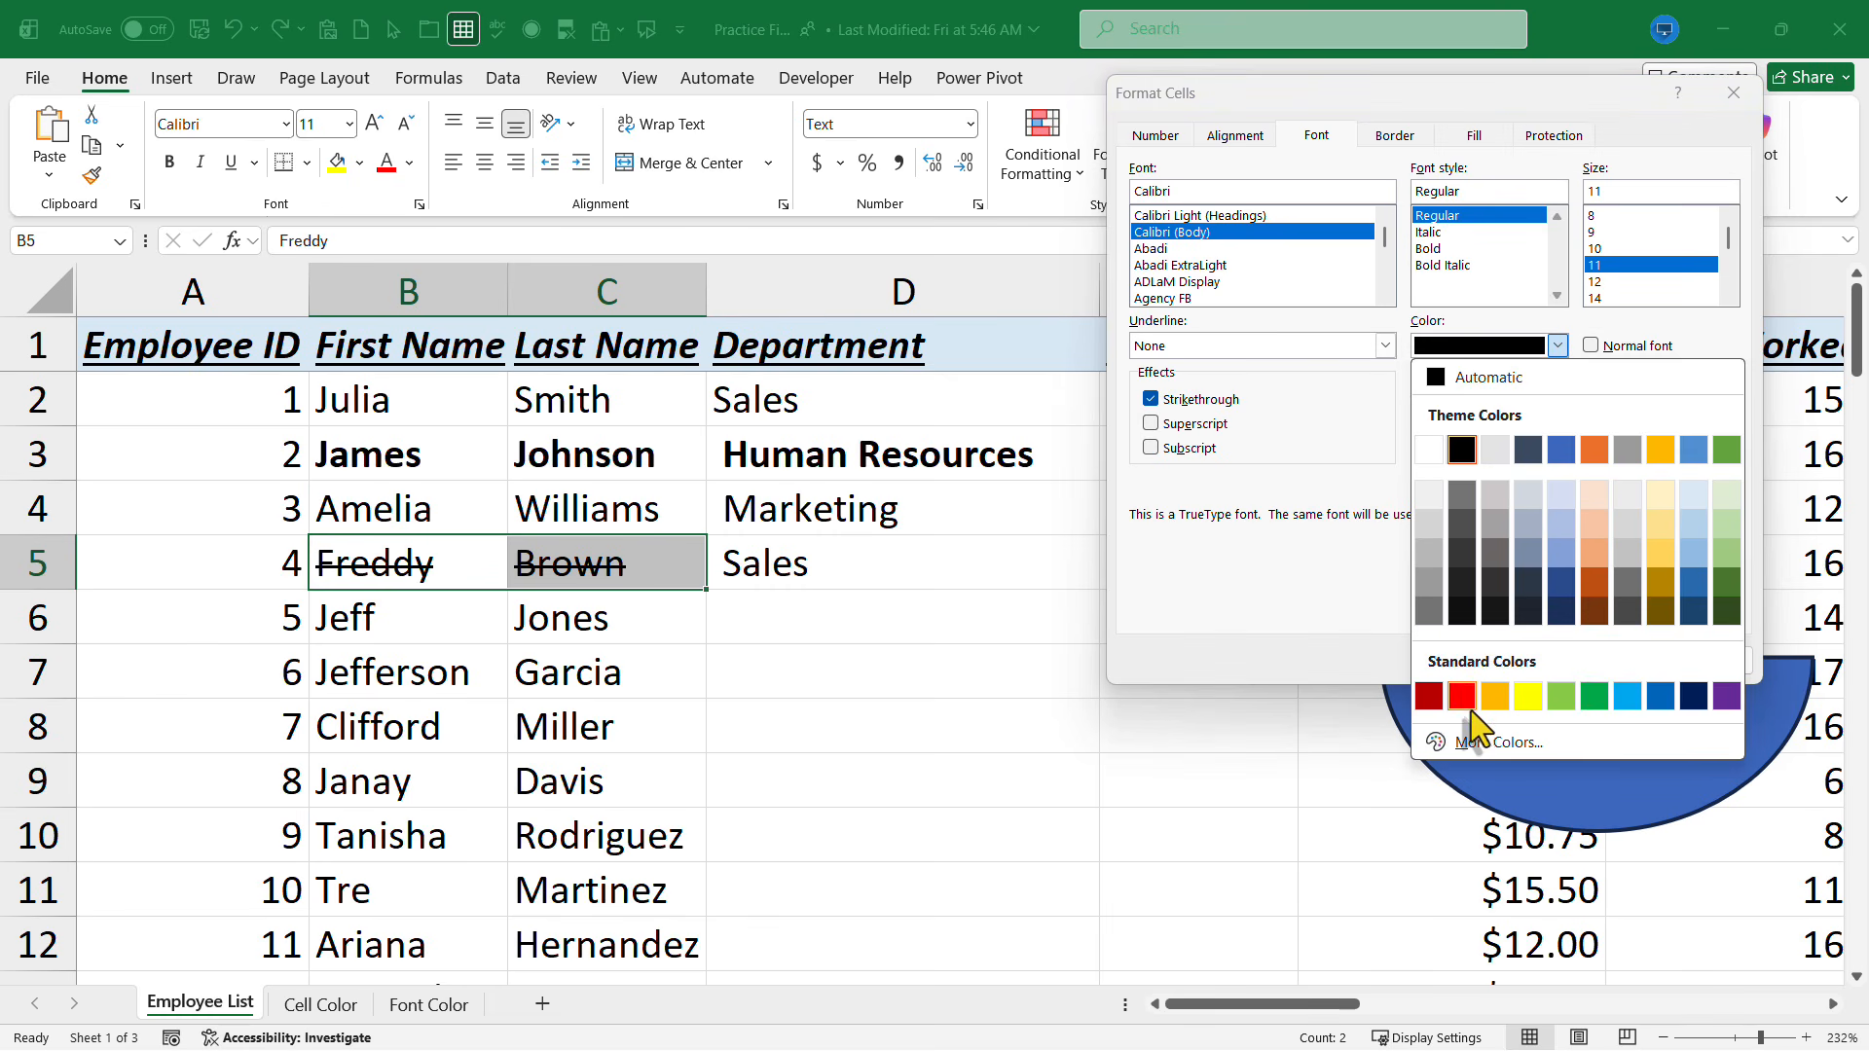
{"action": "left_click", "coordinate": [1464, 696]}
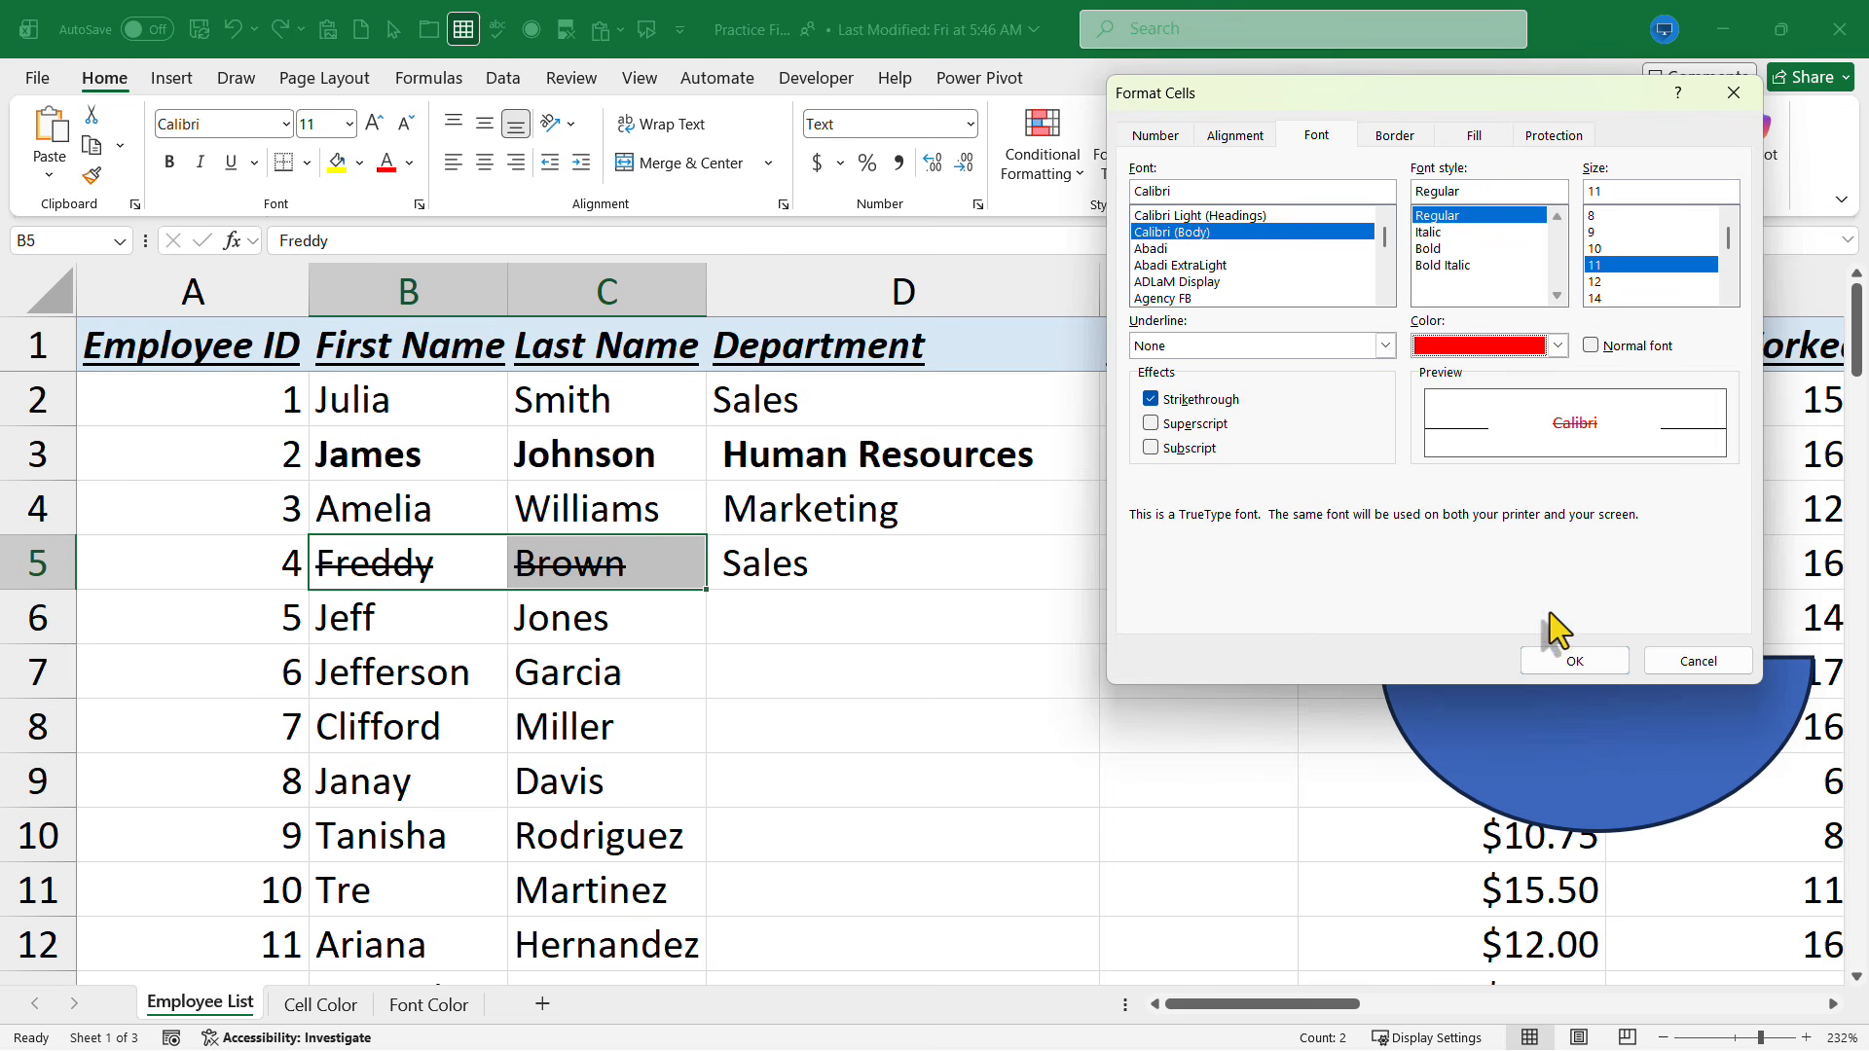
{"action": "left_click", "coordinate": [1587, 662]}
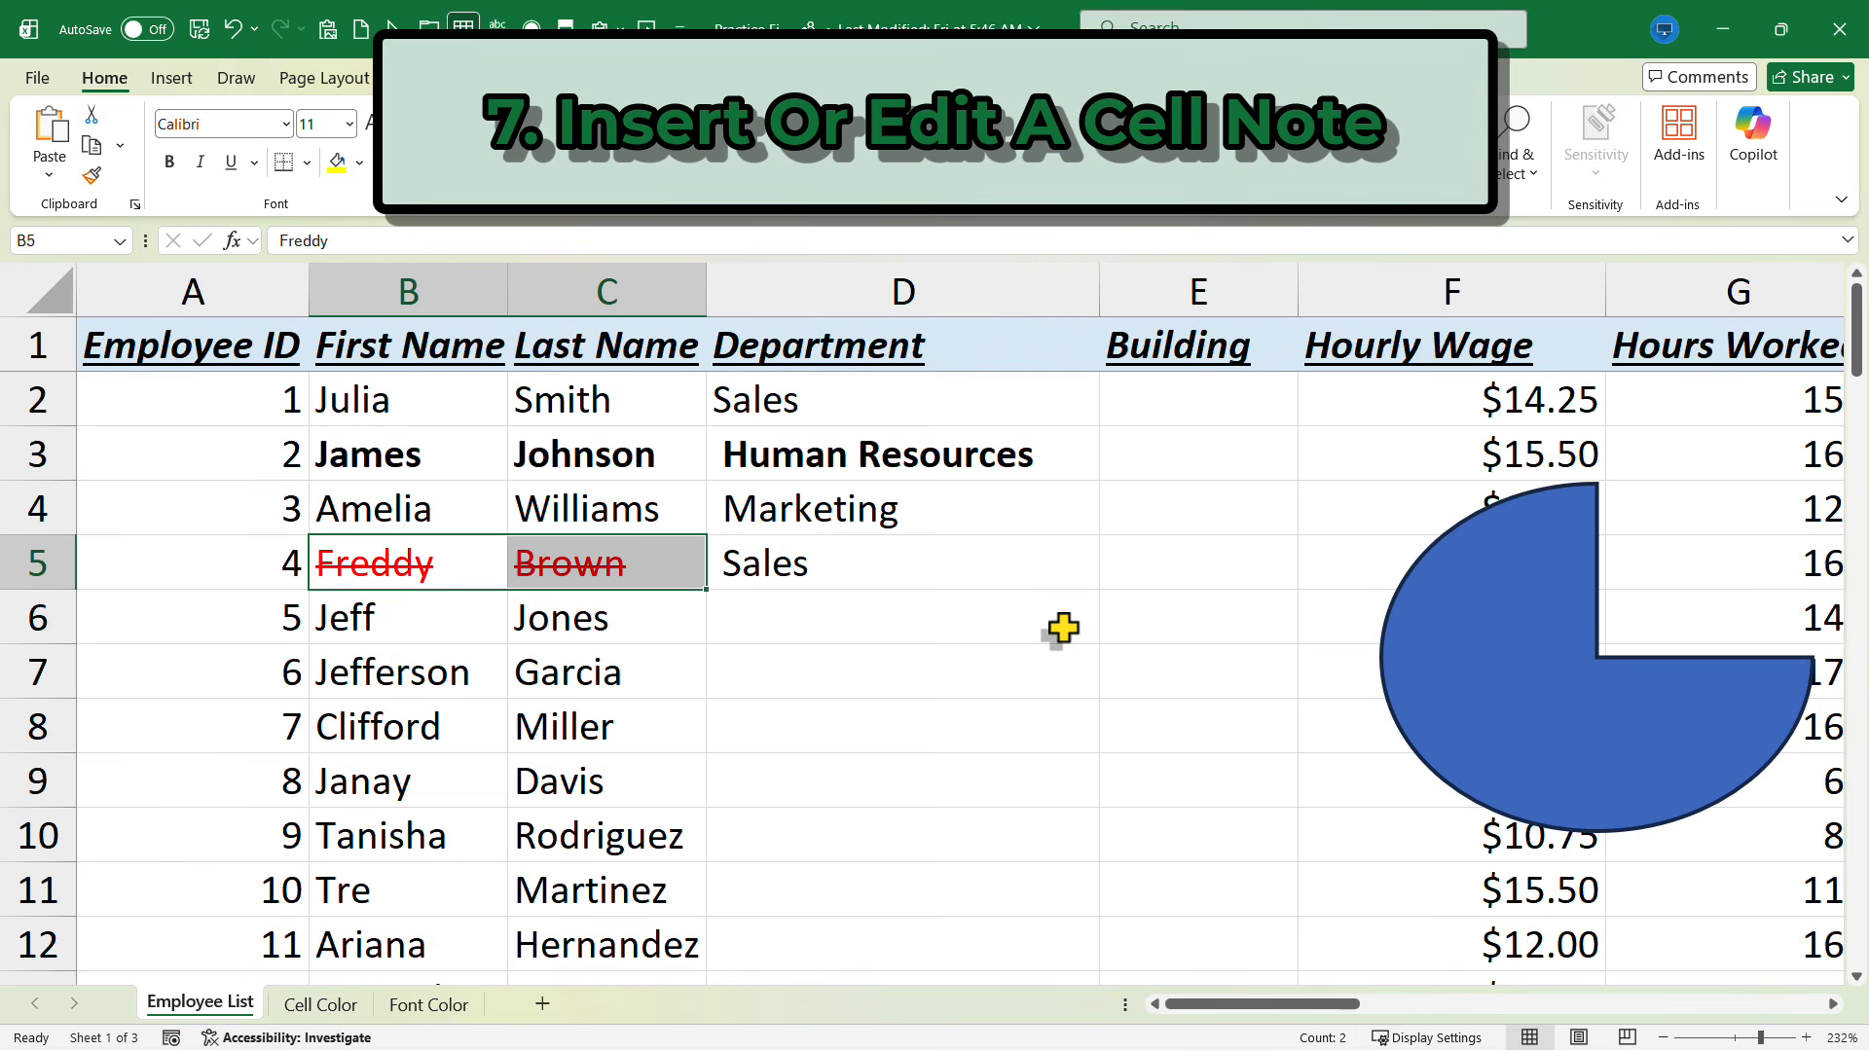
Insert a note on cell C5 reminding to close out this person's employee file by 5/27/28
{"action": "key", "text": "Right"}
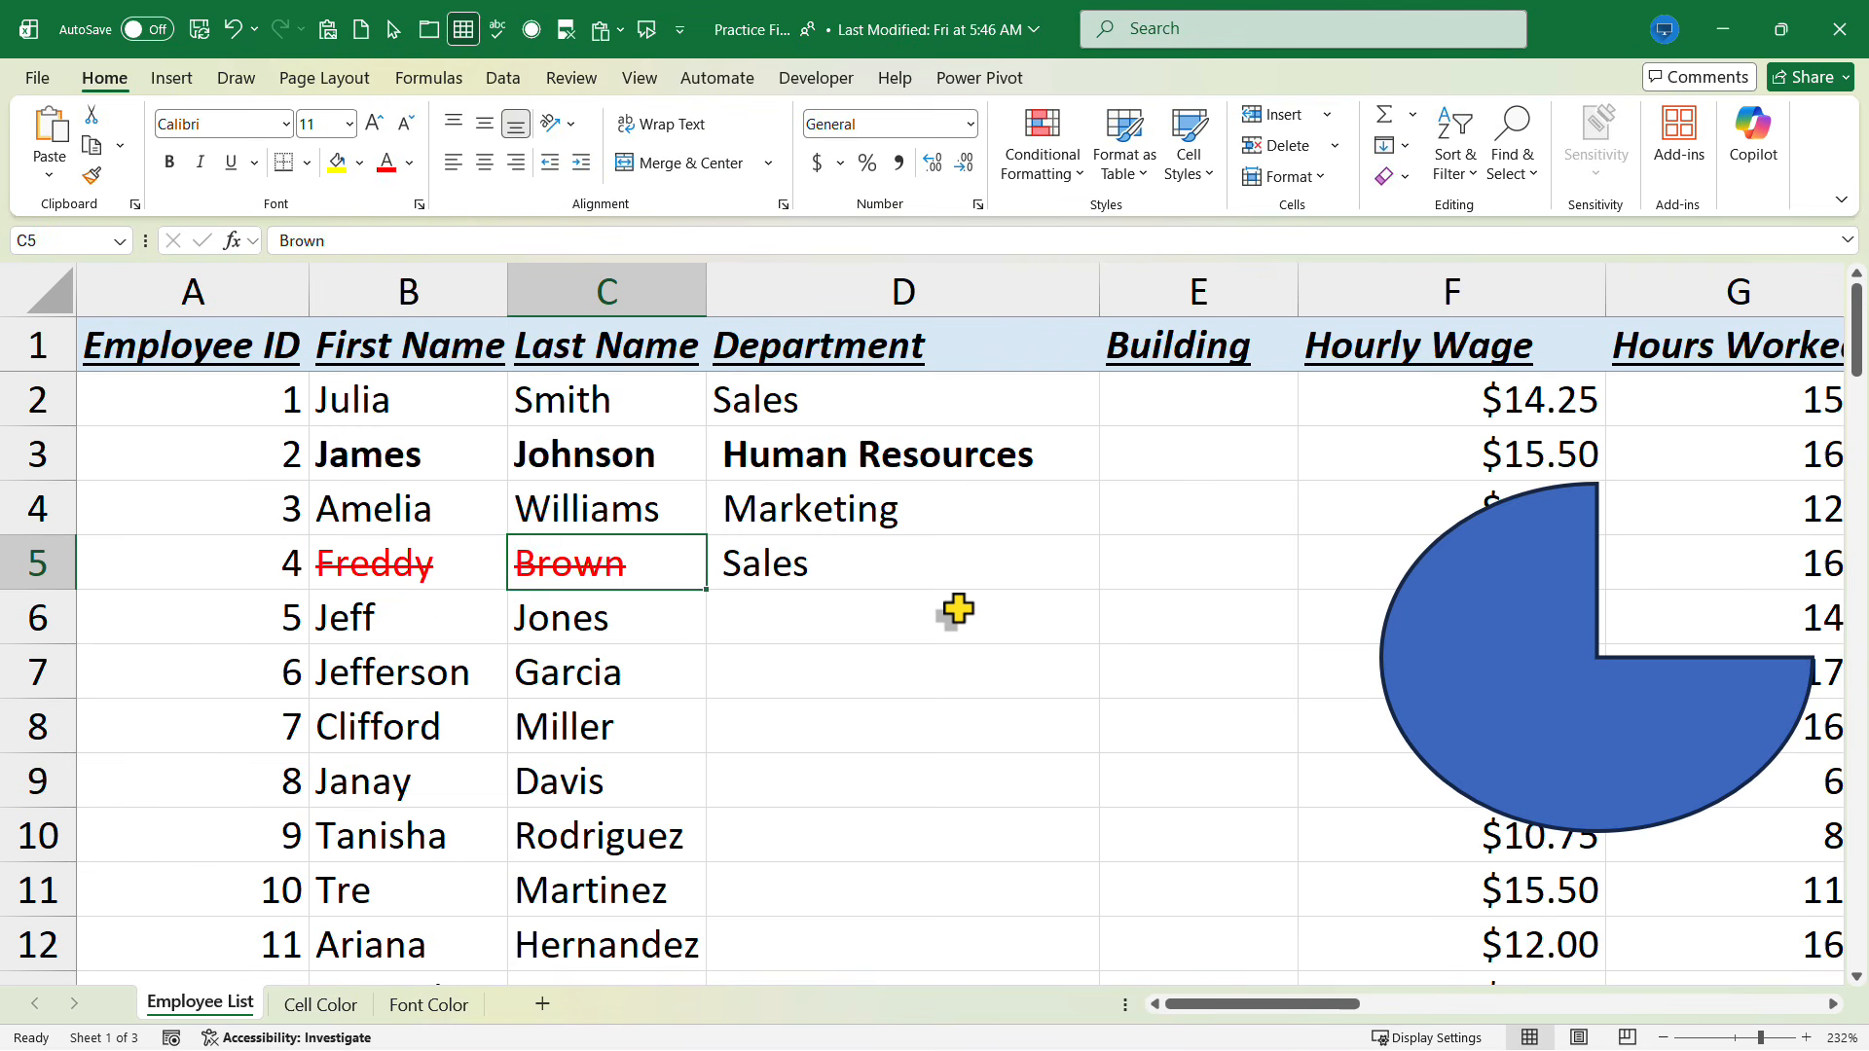
{"action": "key", "text": "Left"}
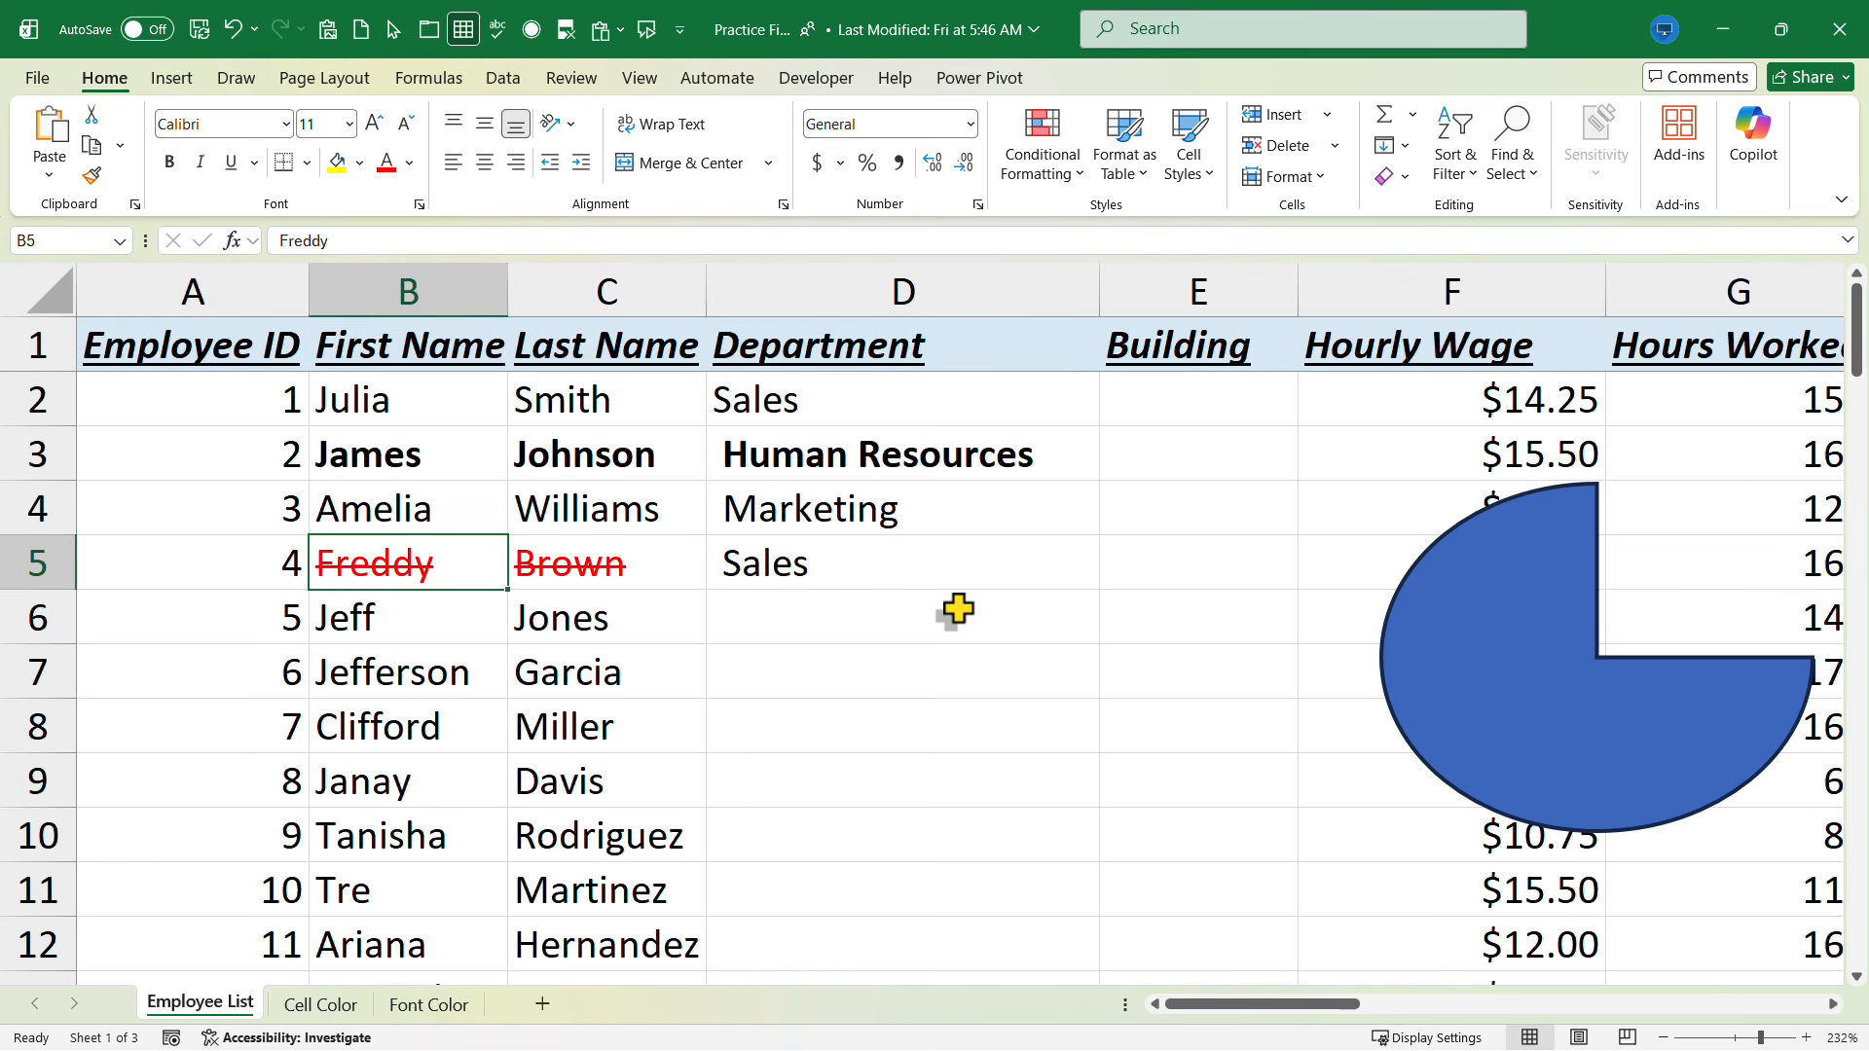
{"action": "key", "text": "Right"}
{"action": "key", "text": "Left"}
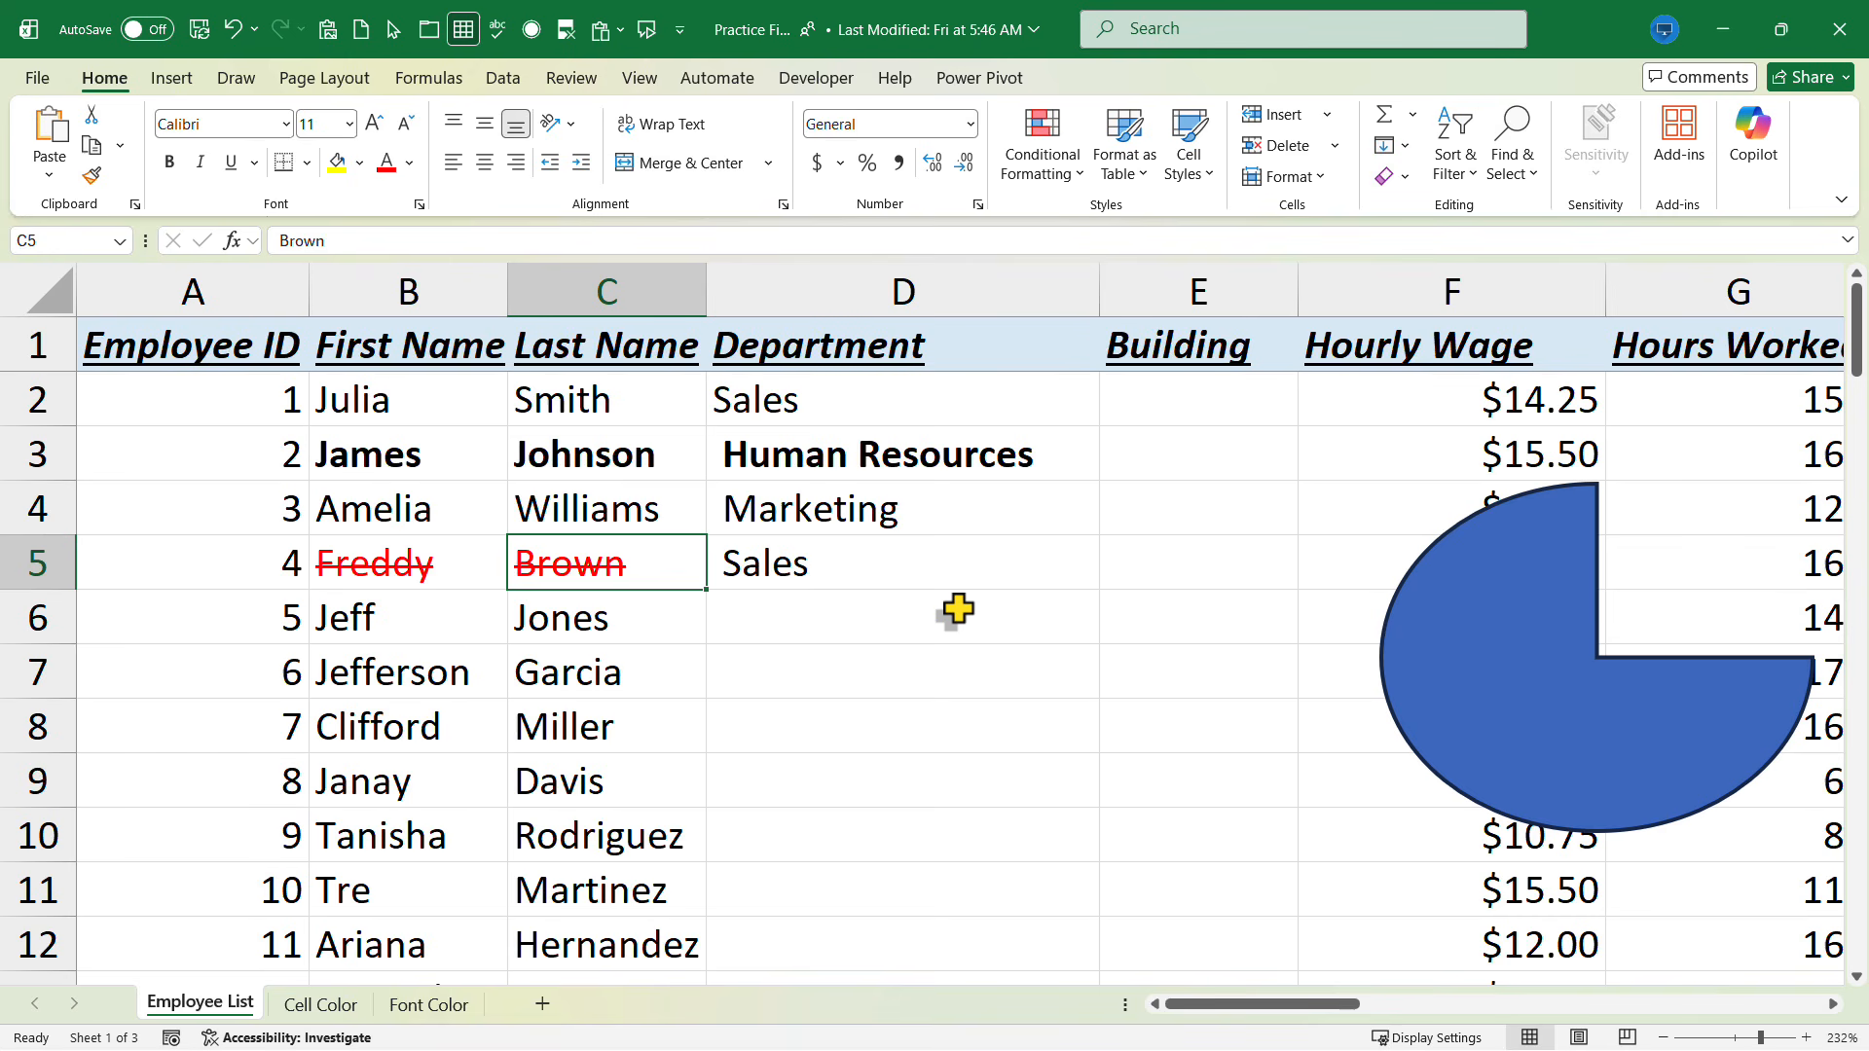
{"action": "key", "text": "shift+F2"}
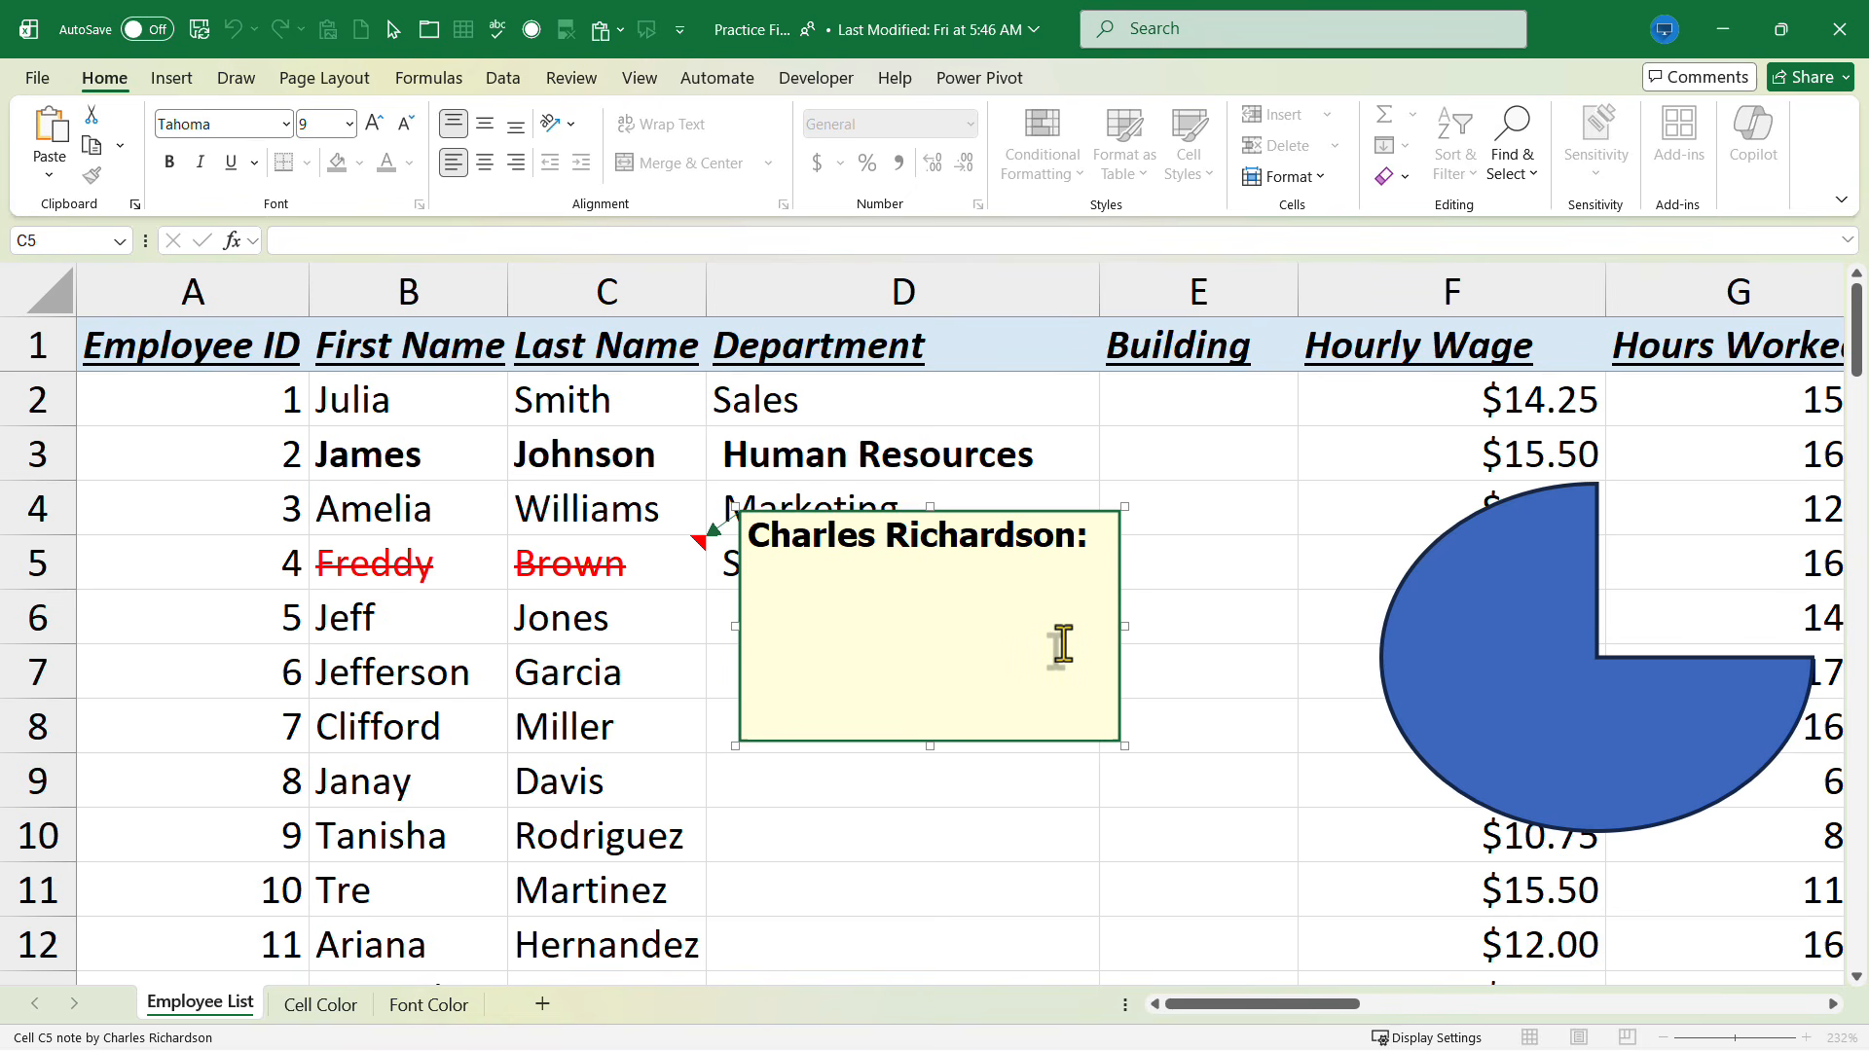
{"action": "type", "text": "Remember to close out Freddy's emplye"}
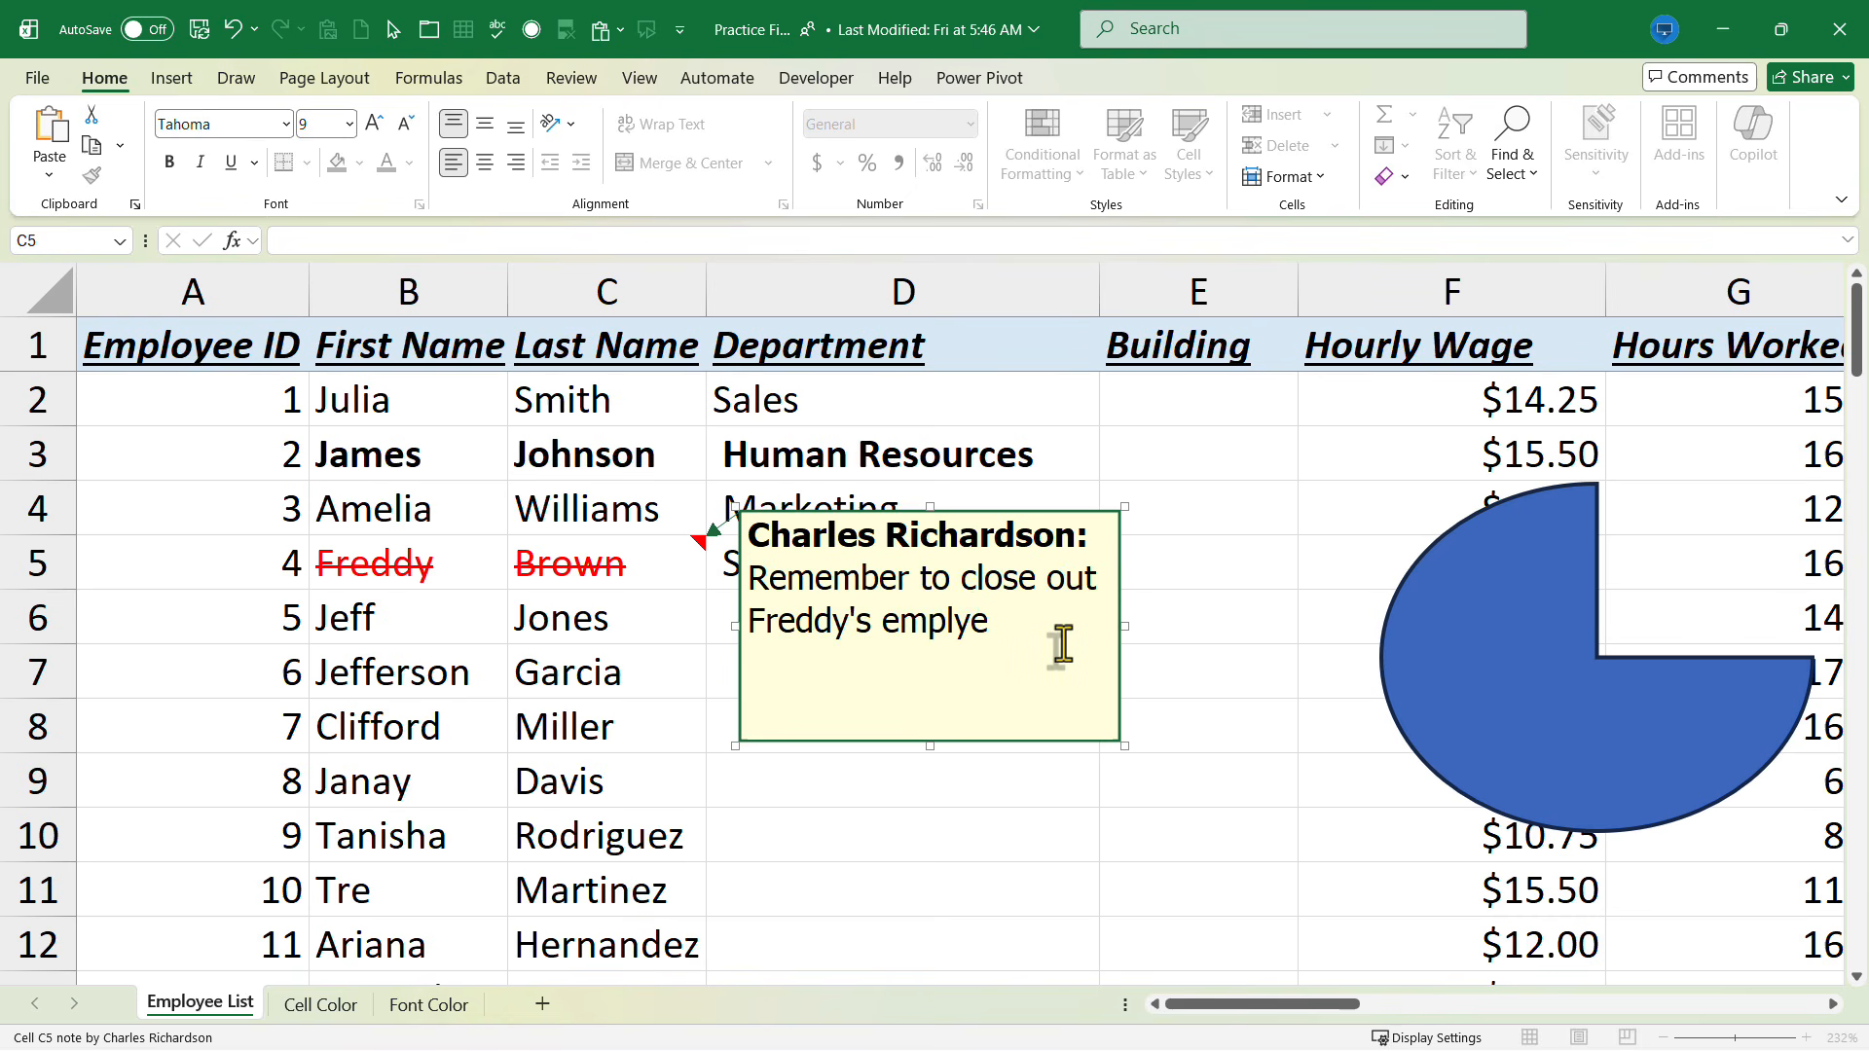
{"action": "key", "text": "BackSpace"}
{"action": "key", "text": "BackSpace"}
{"action": "type", "text": "oyee file by 5/27/28."}
{"action": "key", "text": "Escape"}
{"action": "key", "text": "Tab"}
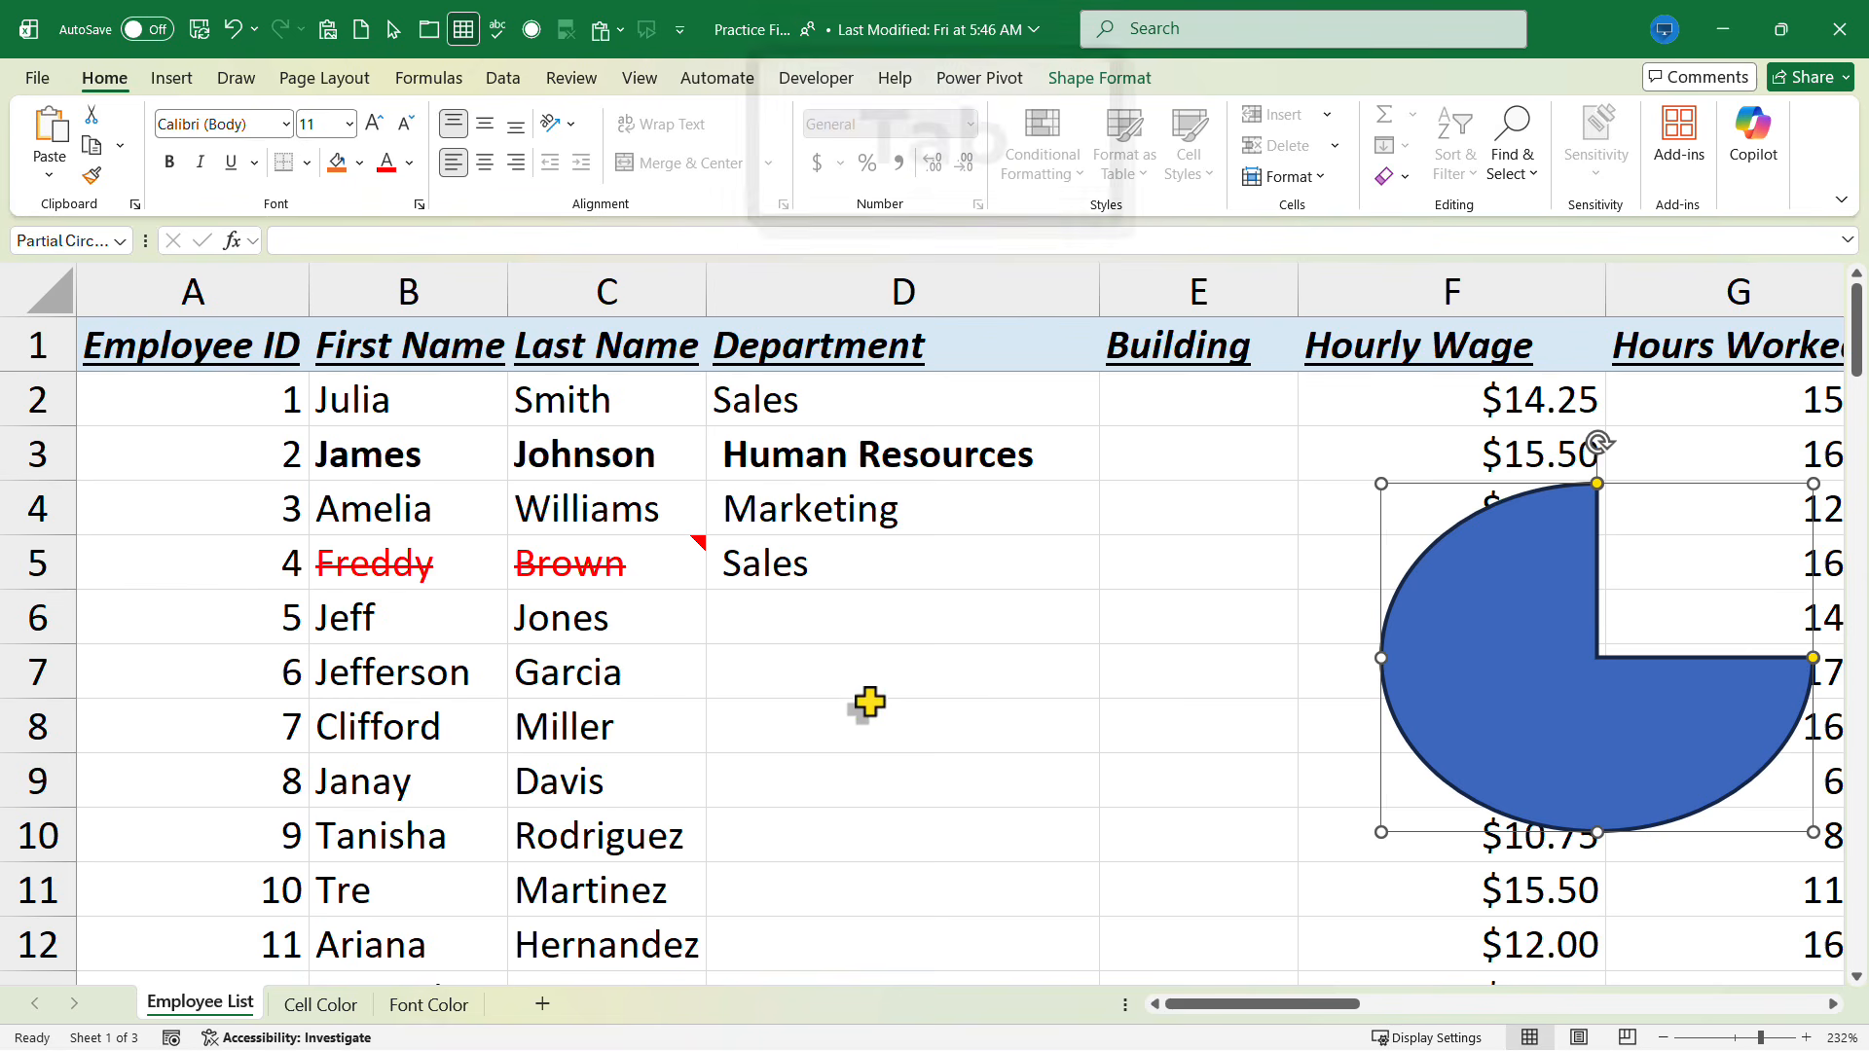
Select cell C5 and display its note to review the text
{"action": "left_click", "coordinate": [699, 562]}
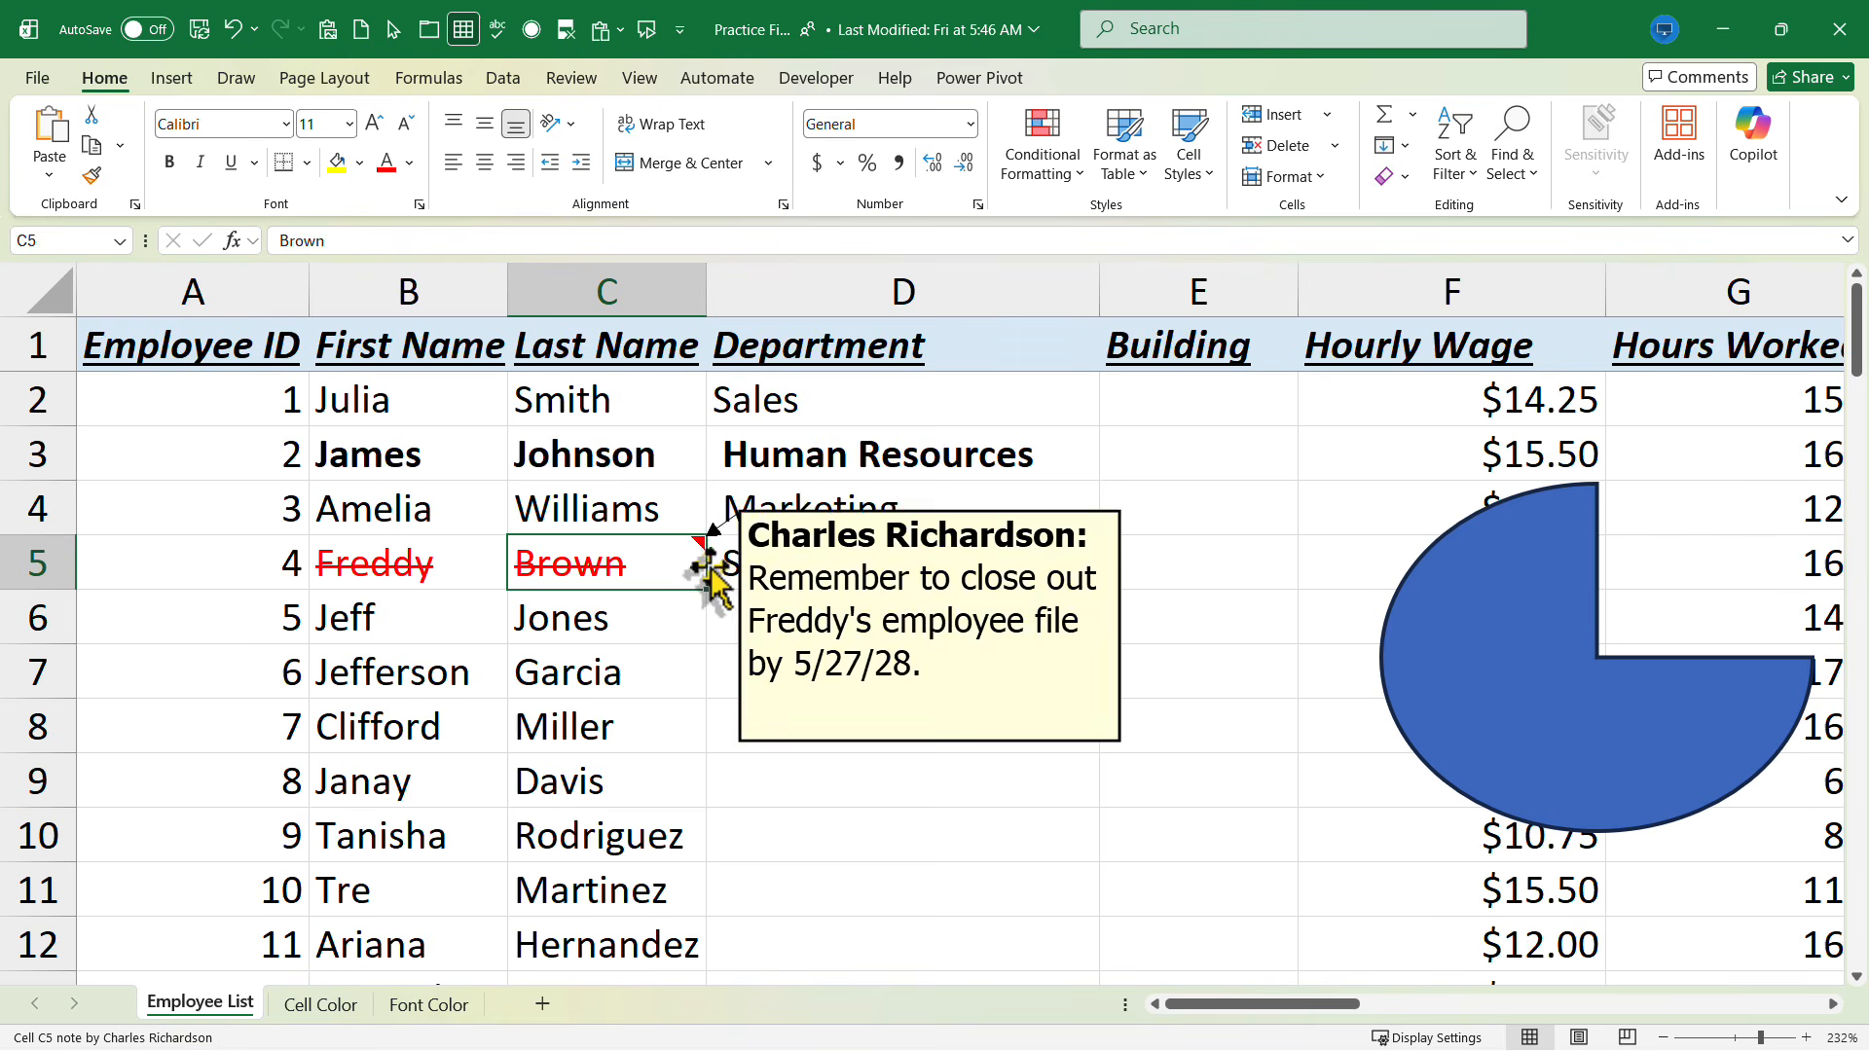
{"action": "left_click", "coordinate": [814, 594]}
{"action": "left_click", "coordinate": [667, 540]}
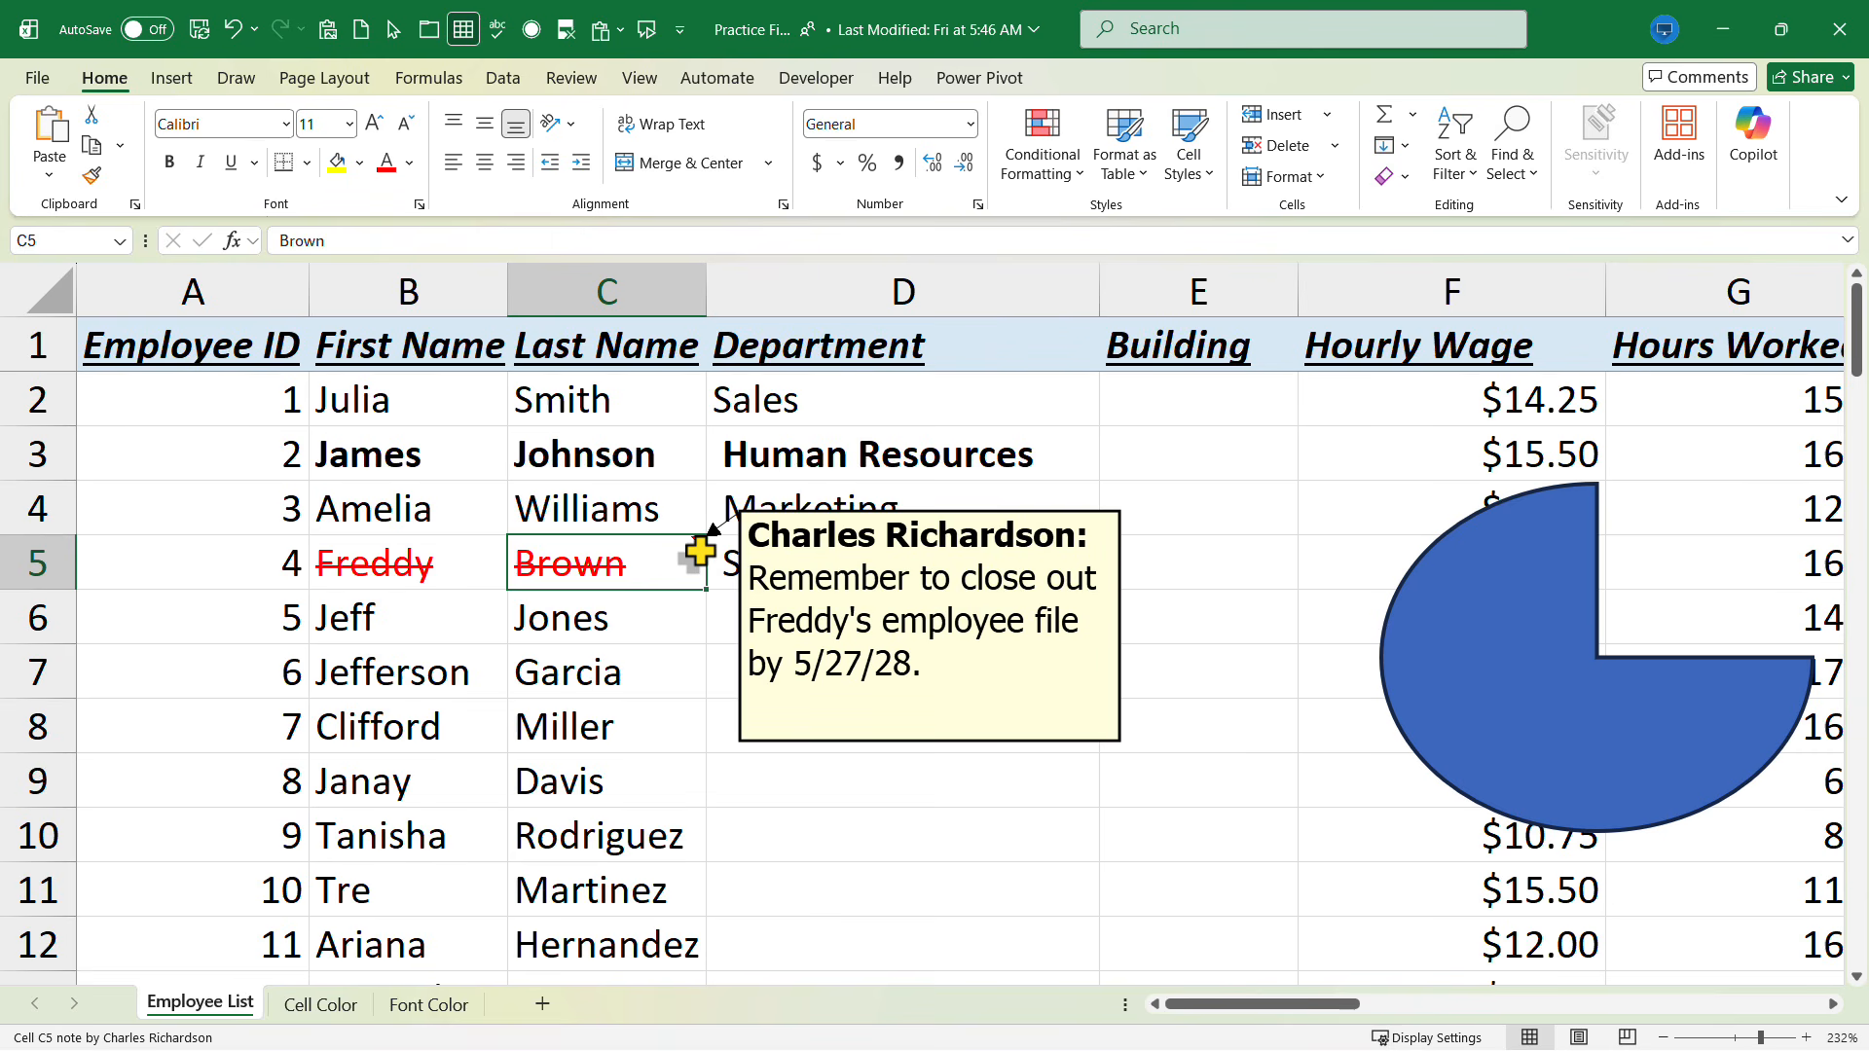
Post the comment "Notify sales manager" on cell D5 without mentioning anyone
{"action": "key", "text": "Right"}
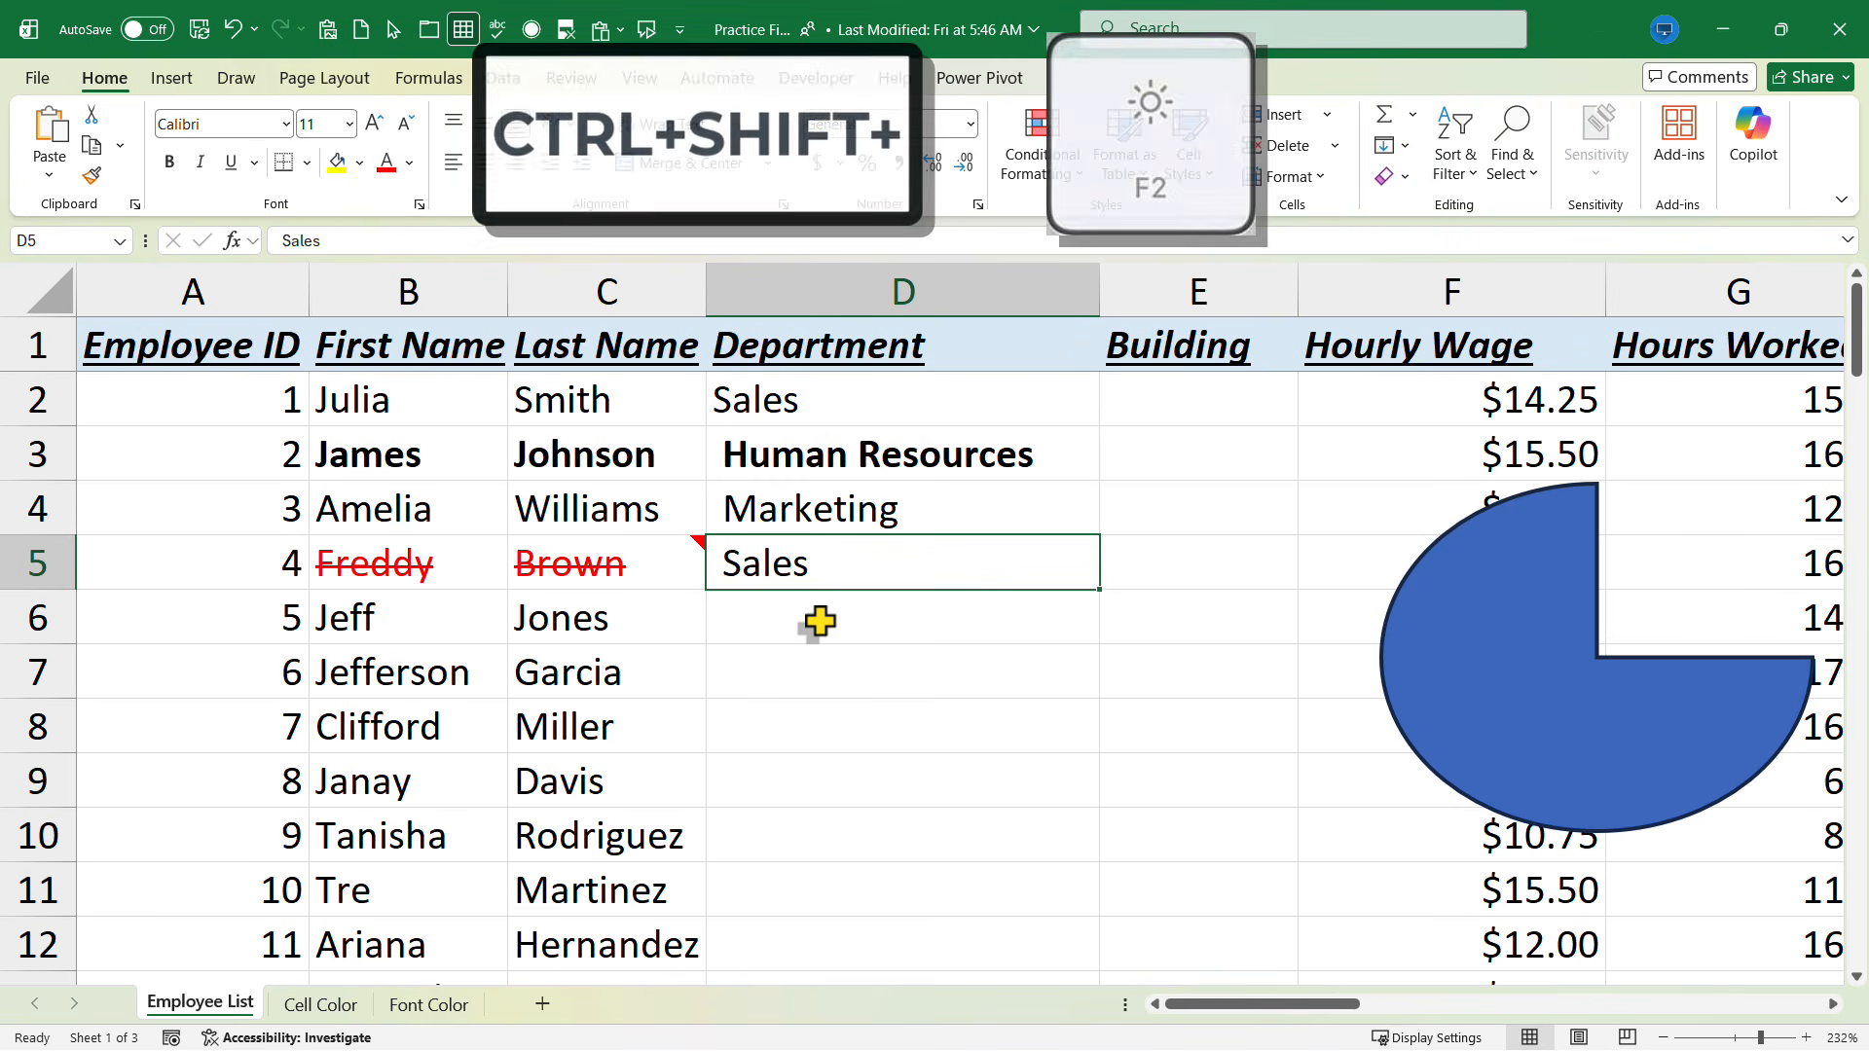
{"action": "key", "text": "ctrl+shift+F2"}
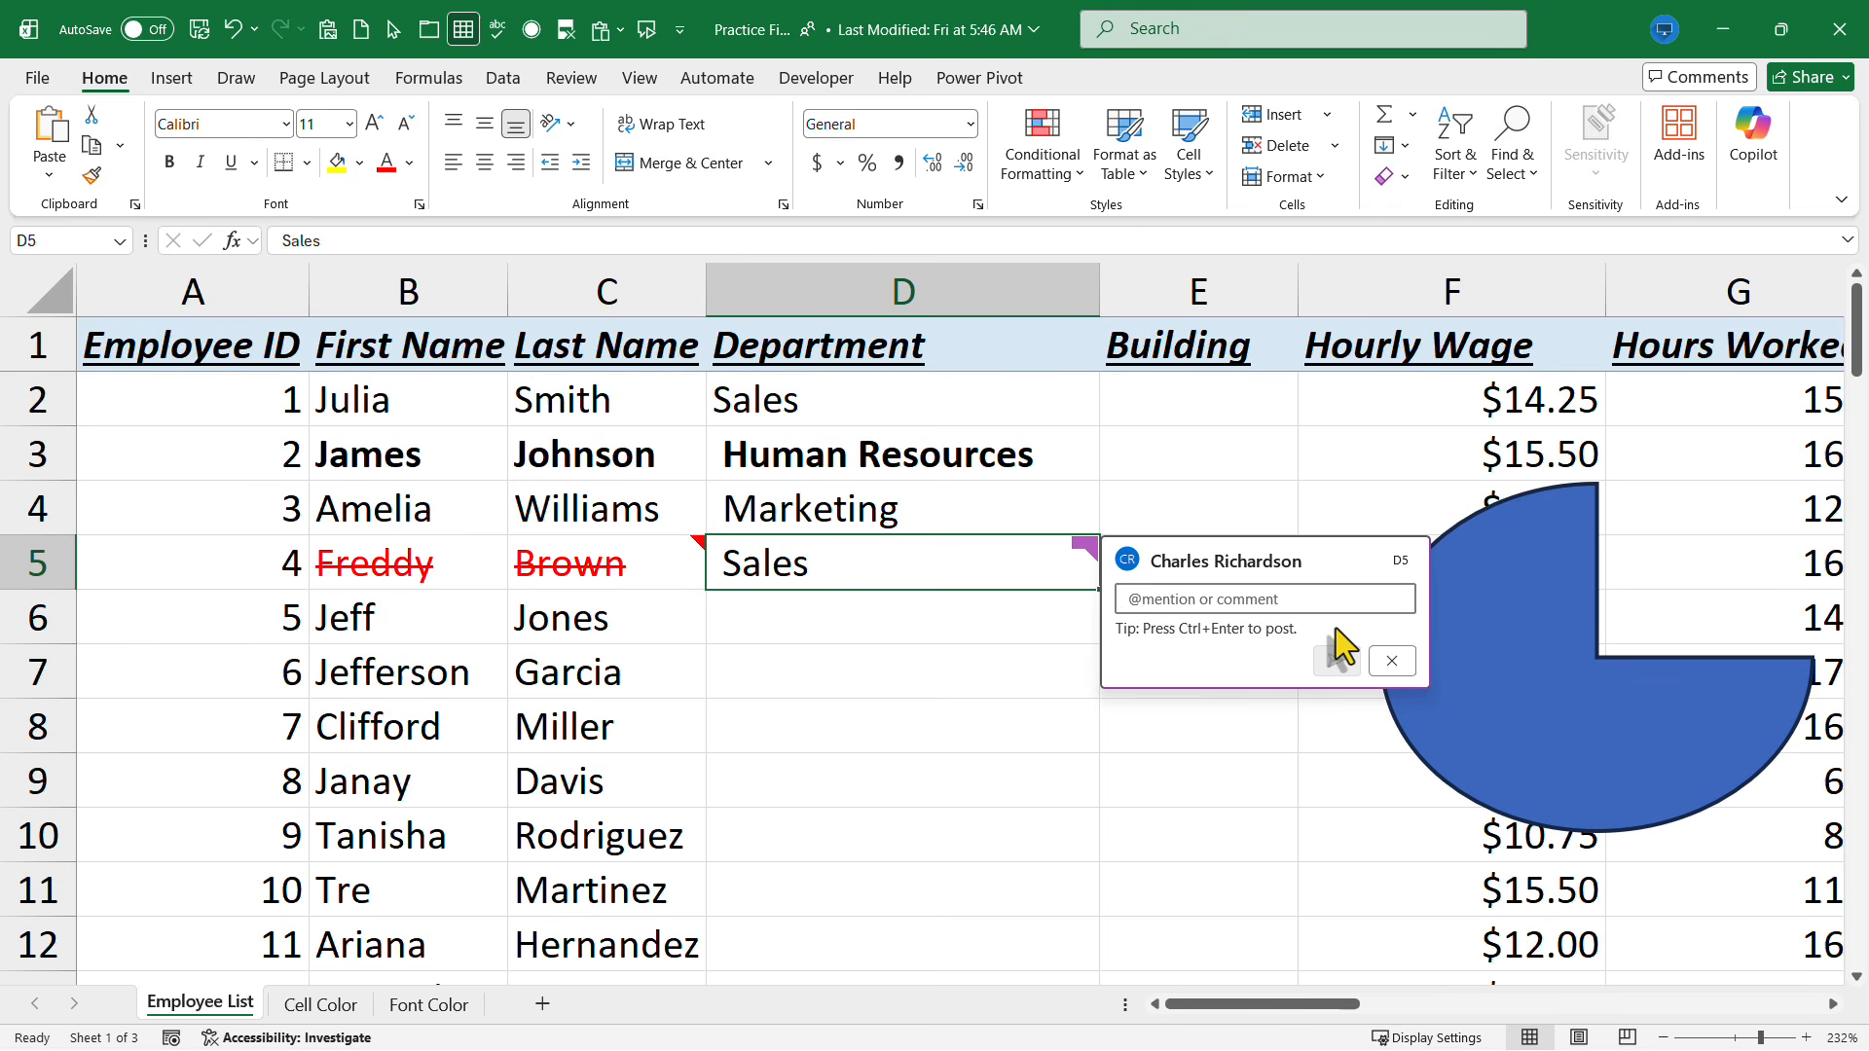
{"action": "type", "text": "@"}
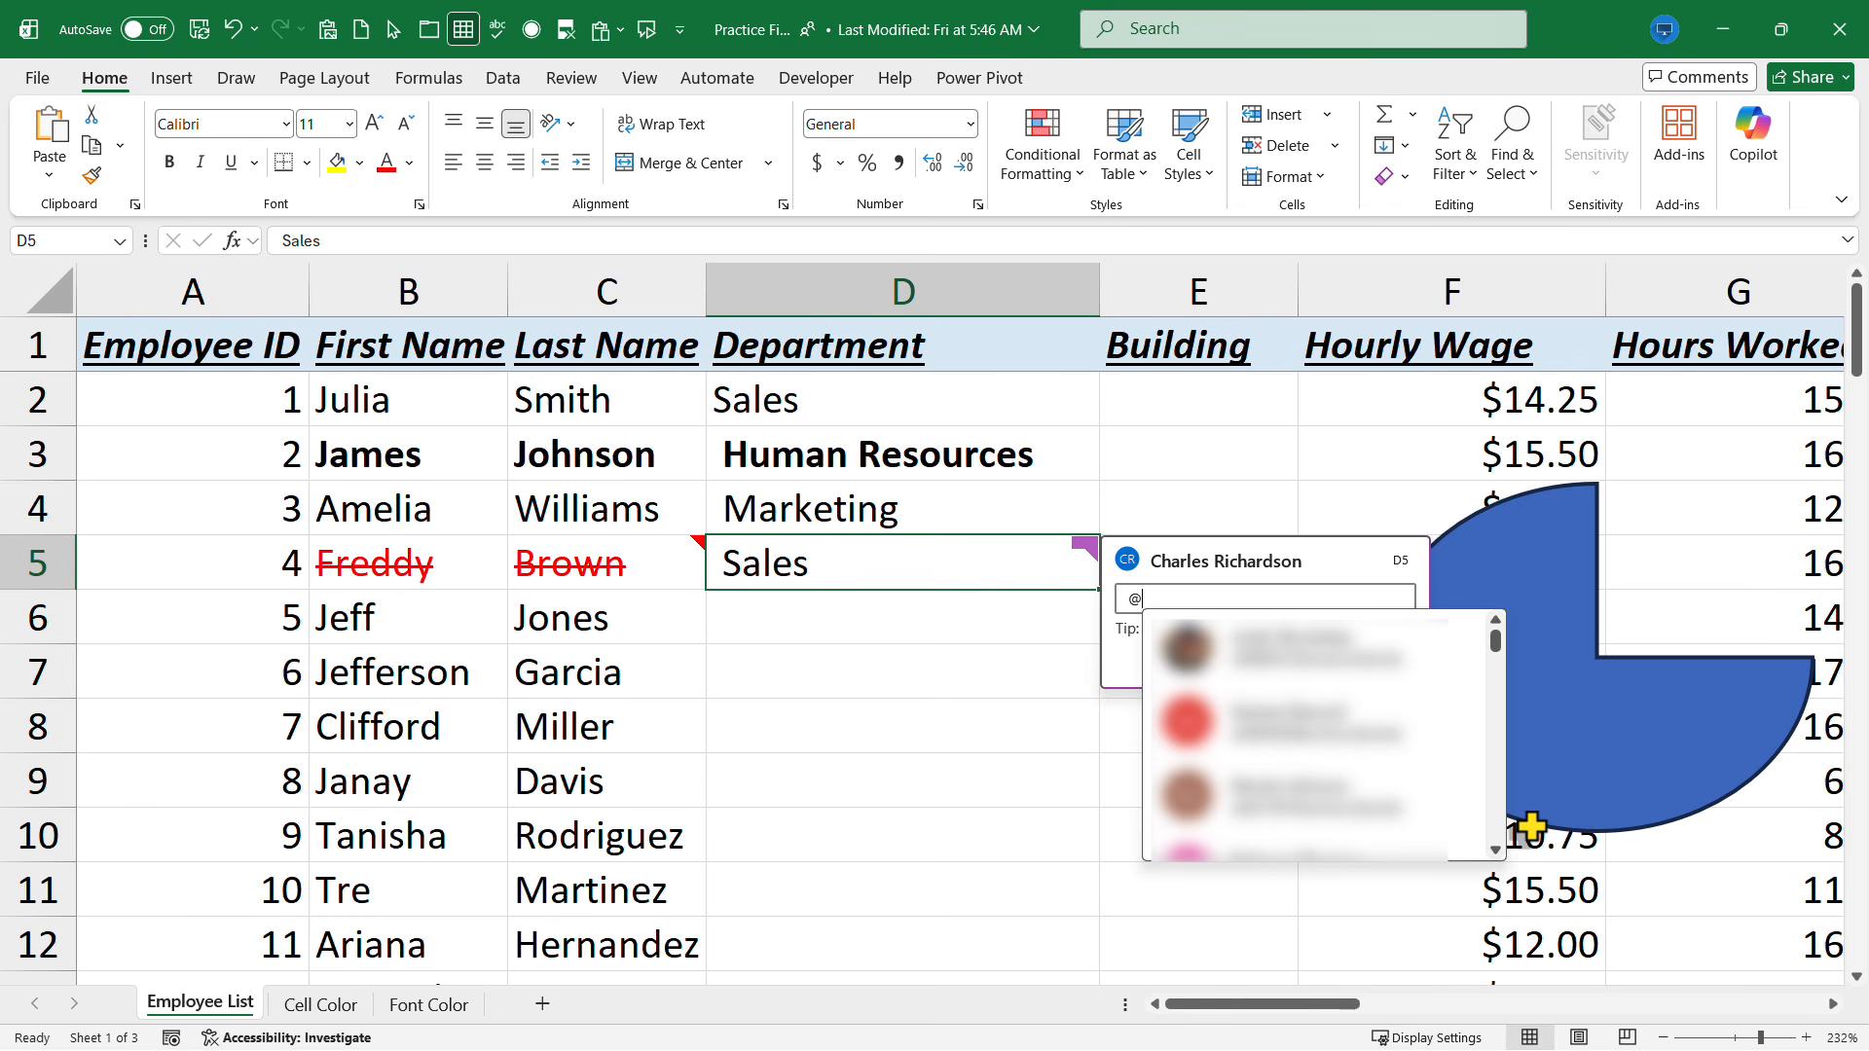
{"action": "key", "text": "BackSpace"}
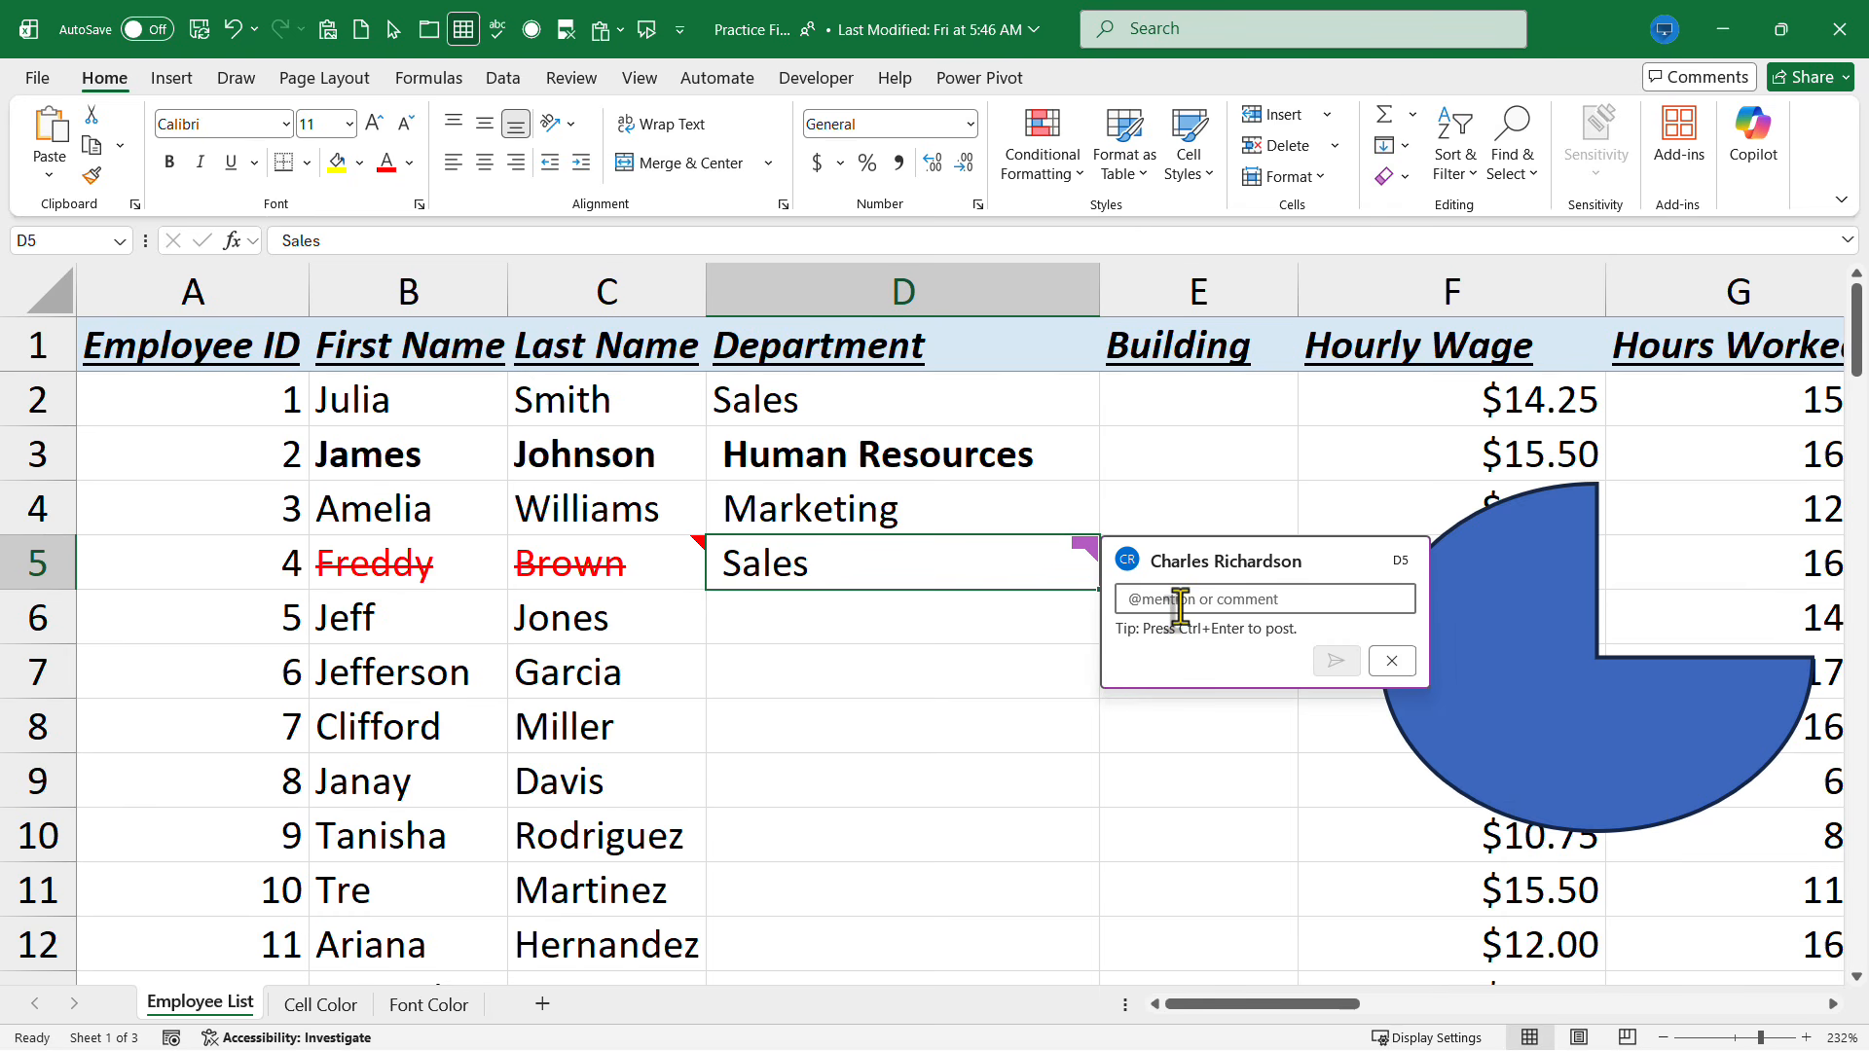
{"action": "type", "text": "Notify sales manager"}
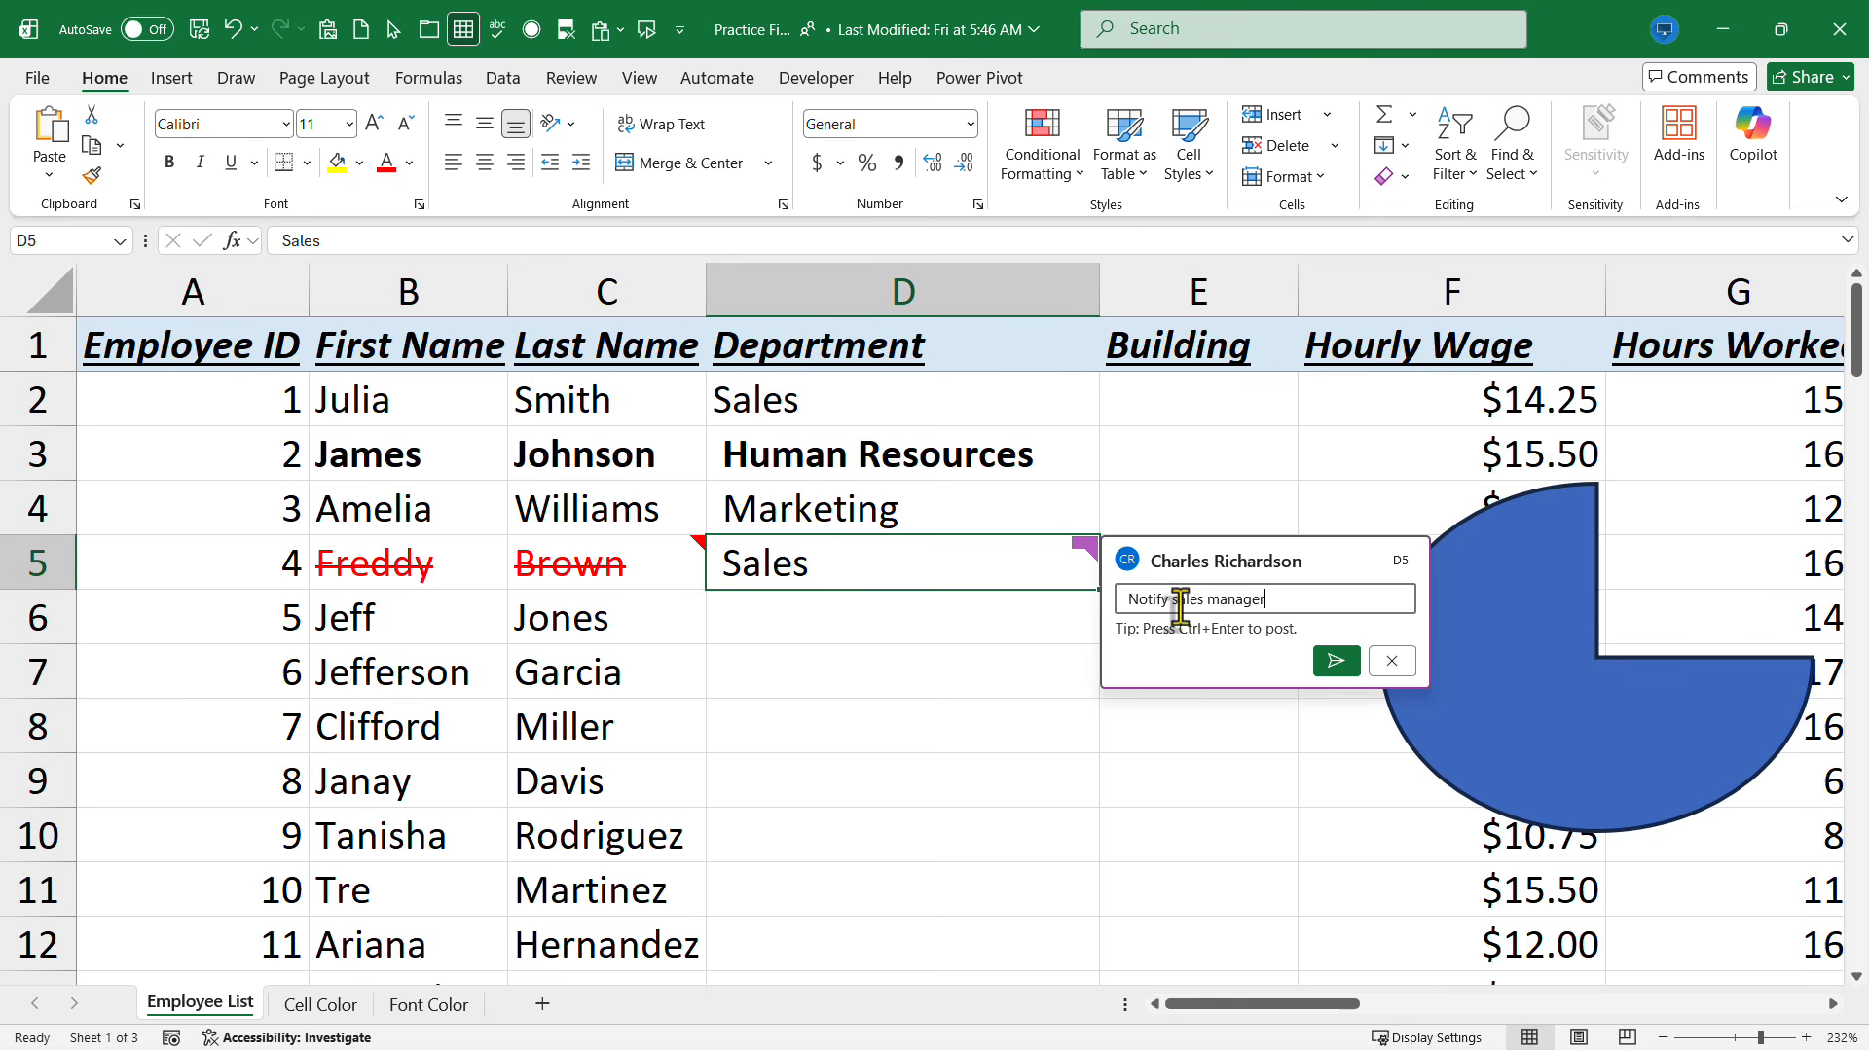
{"action": "key", "text": "ctrl+Return"}
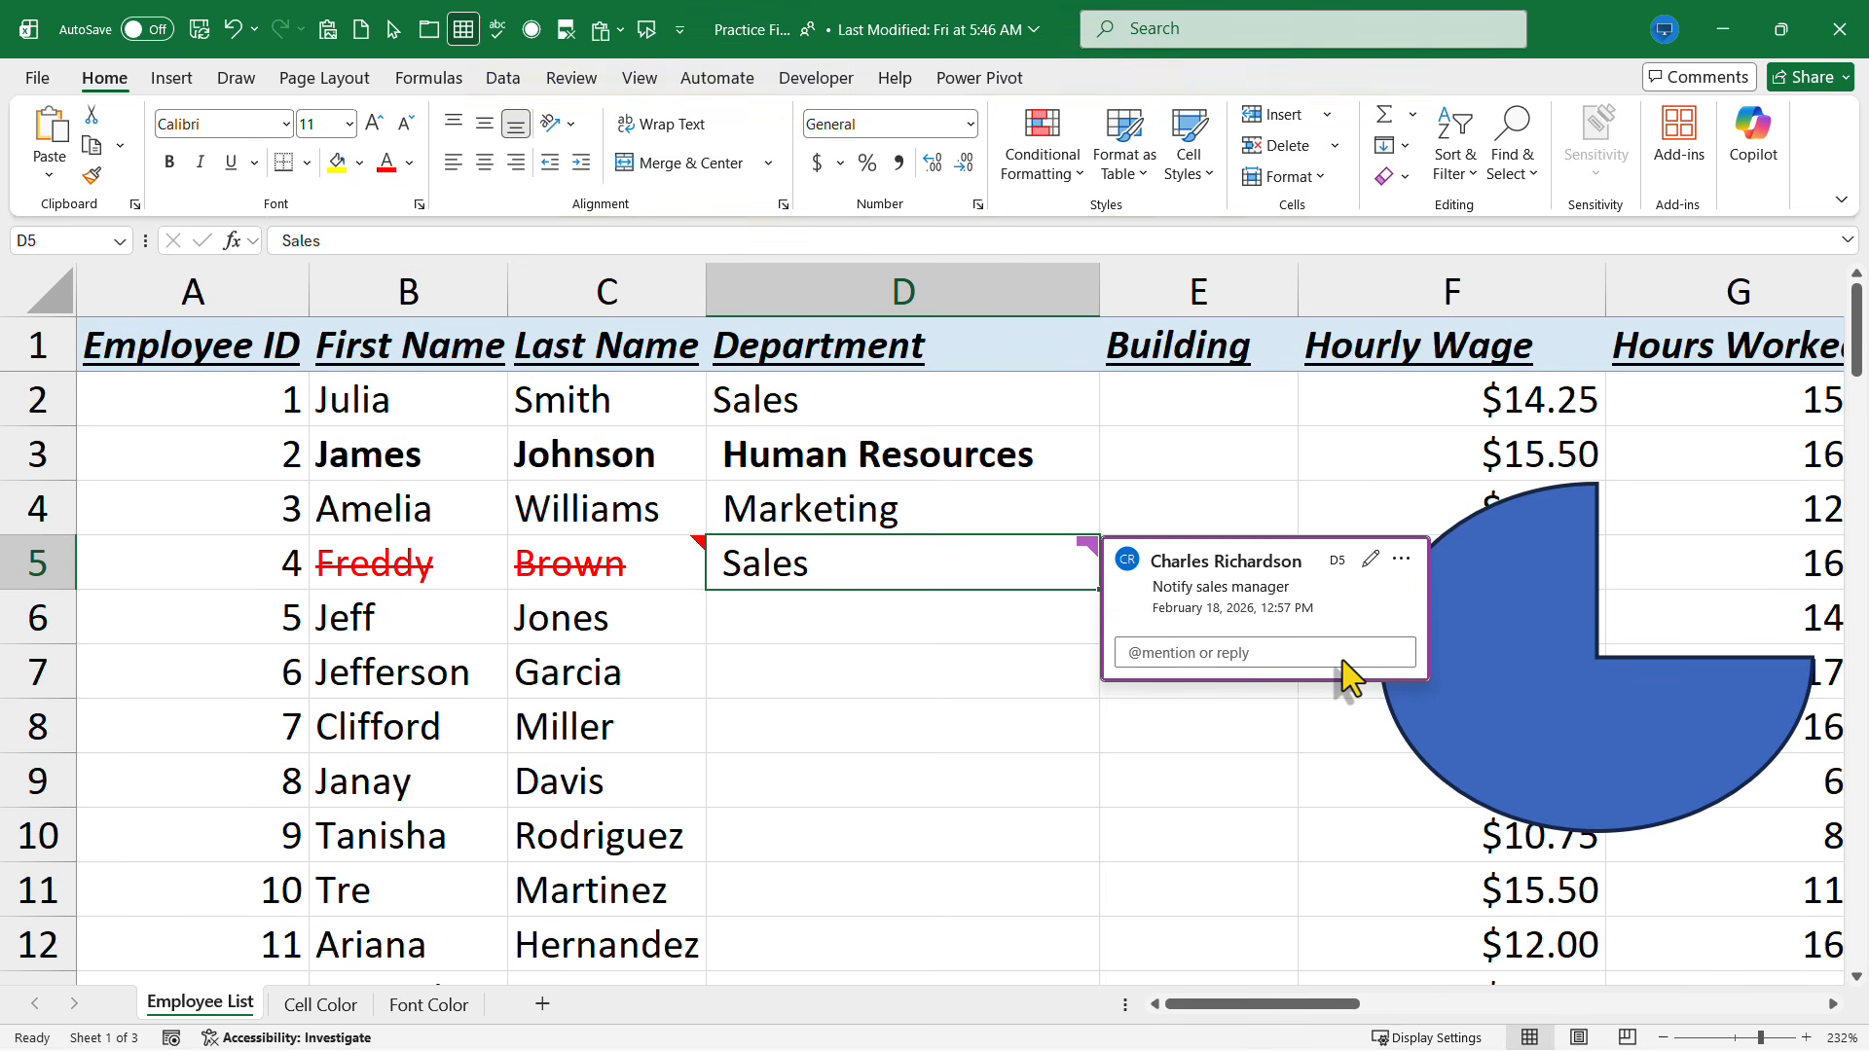
{"action": "left_click", "coordinate": [1036, 679]}
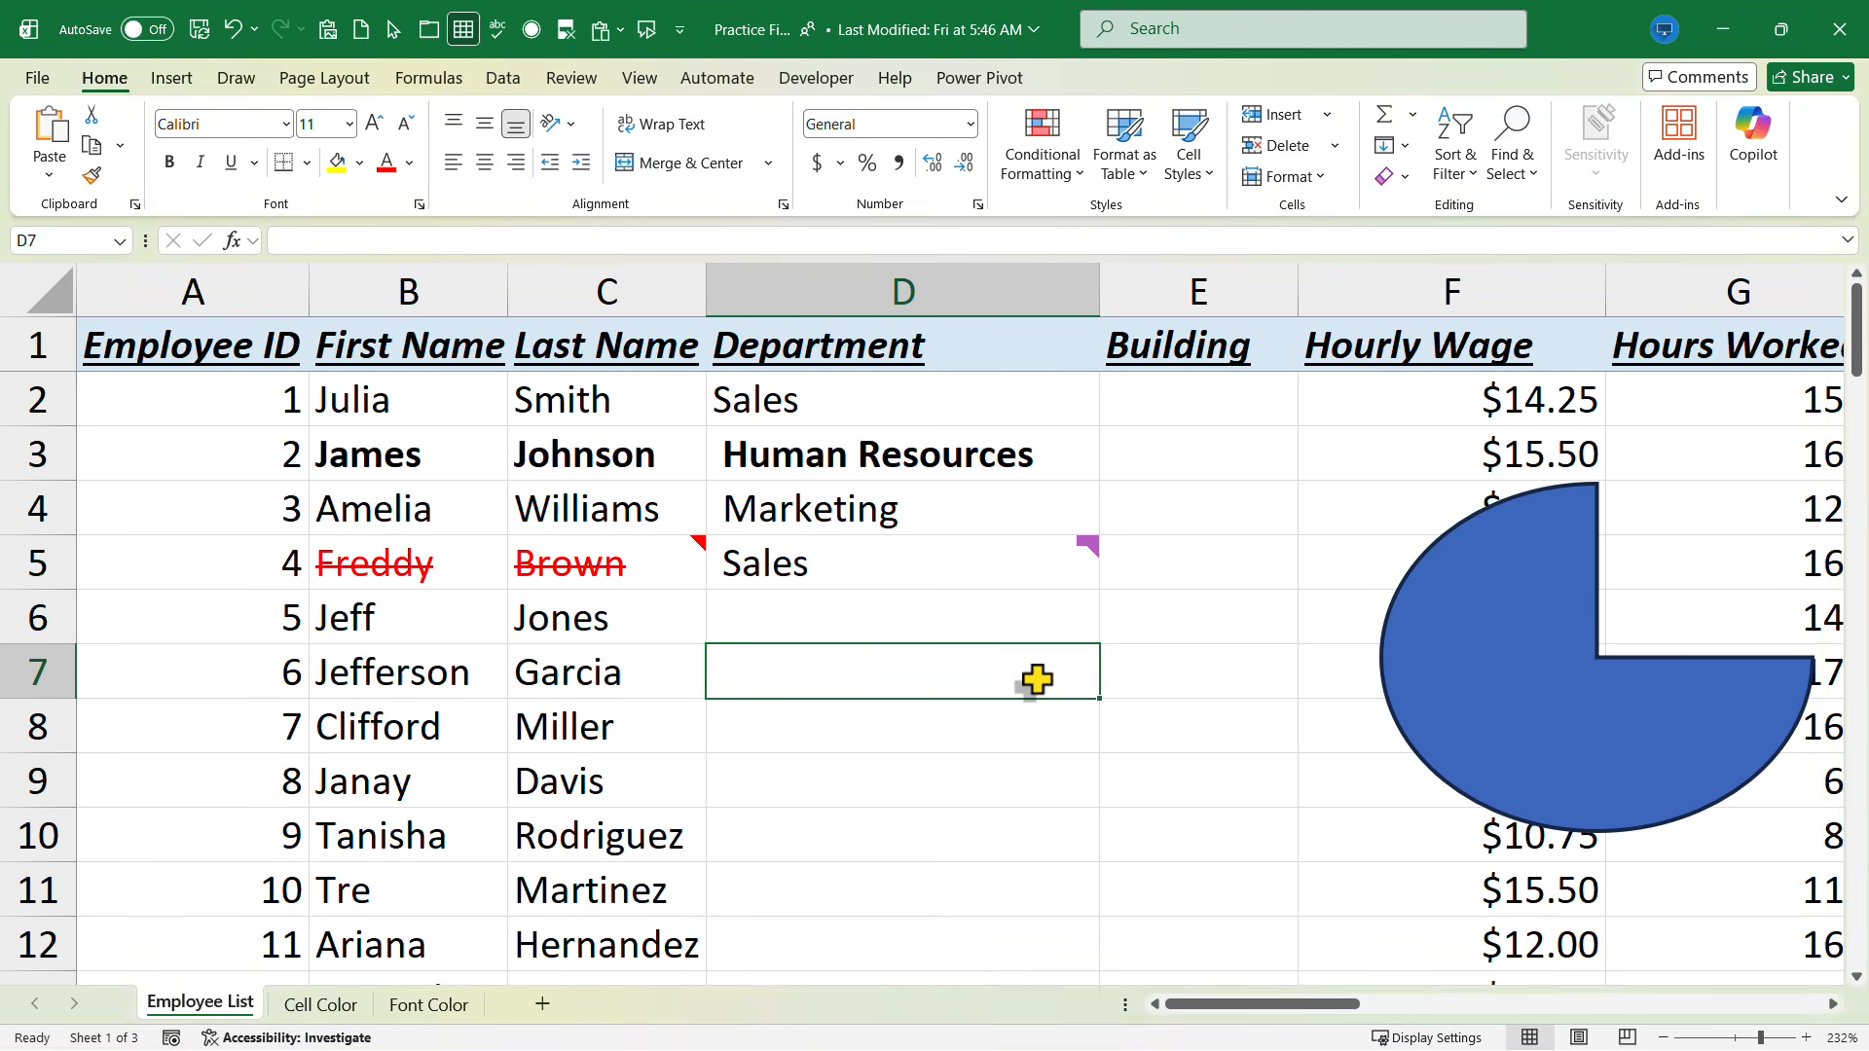
Reply "Done!" to the comment thread on cell D5
{"action": "left_click", "coordinate": [993, 570]}
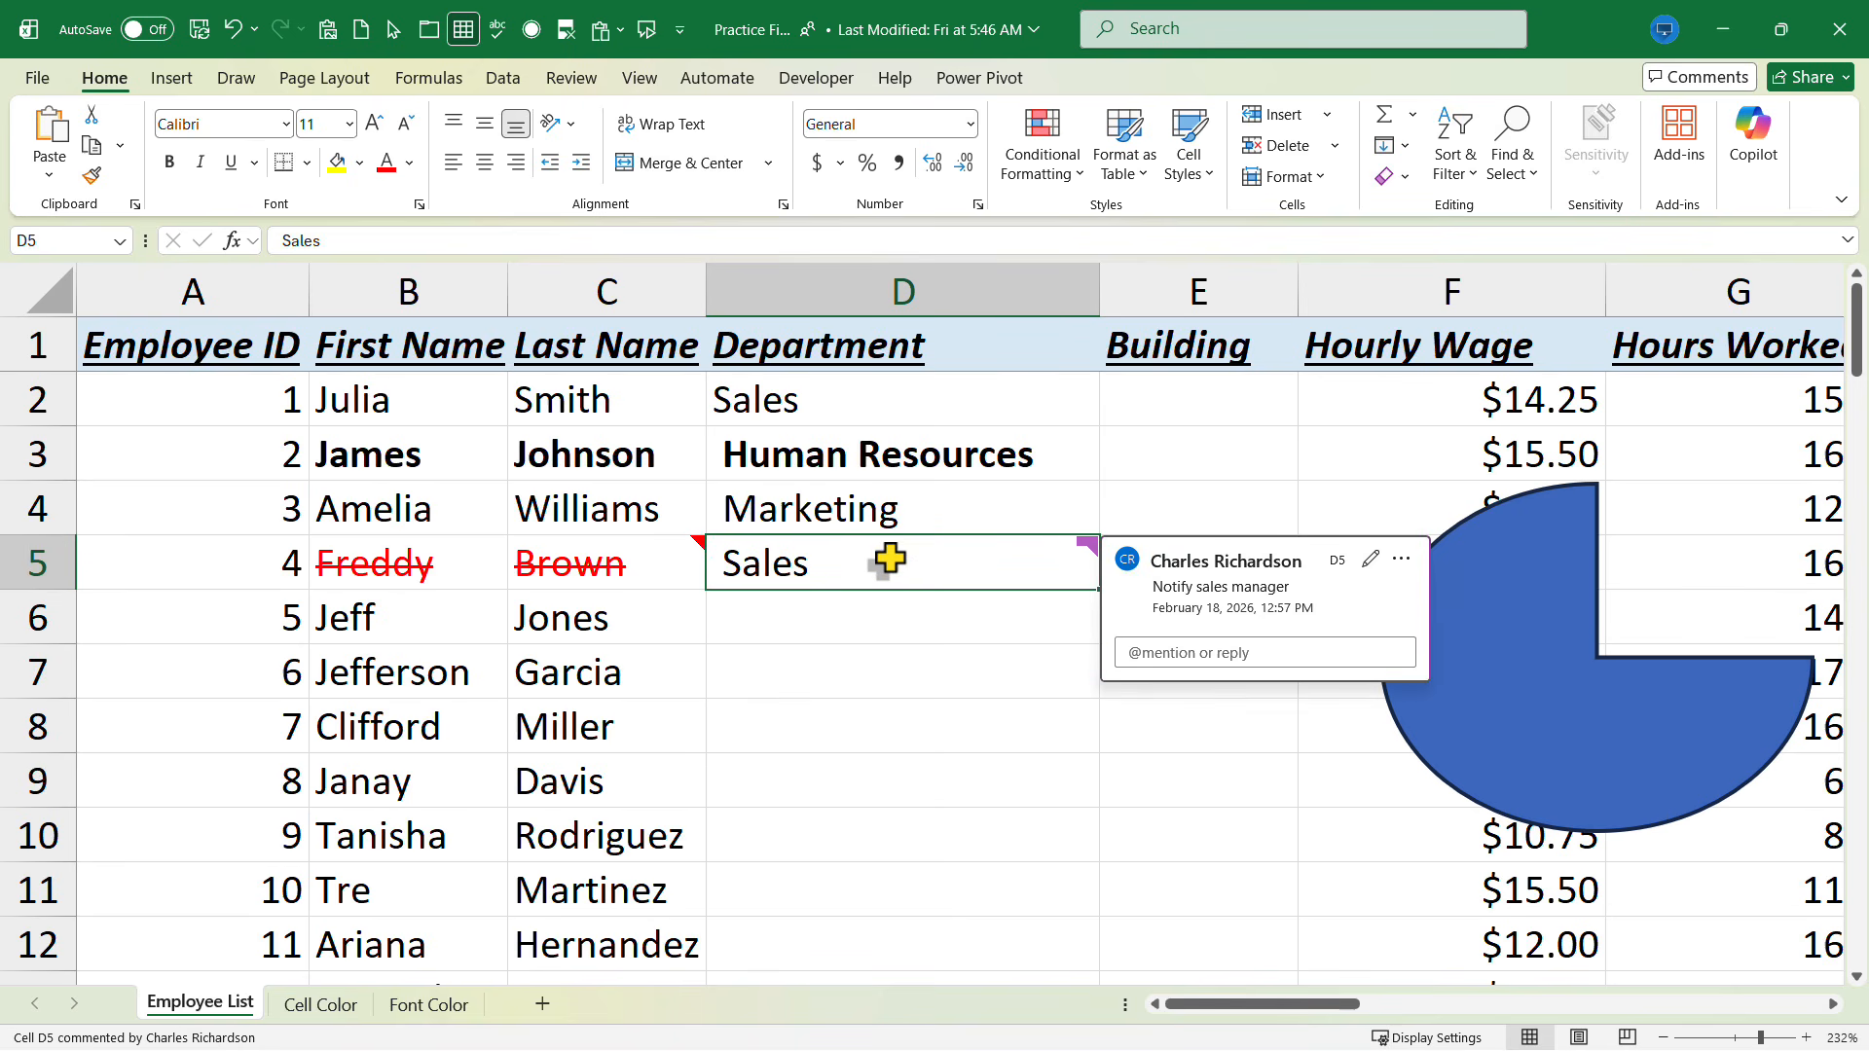
{"action": "key", "text": "ctrl+shift+F2"}
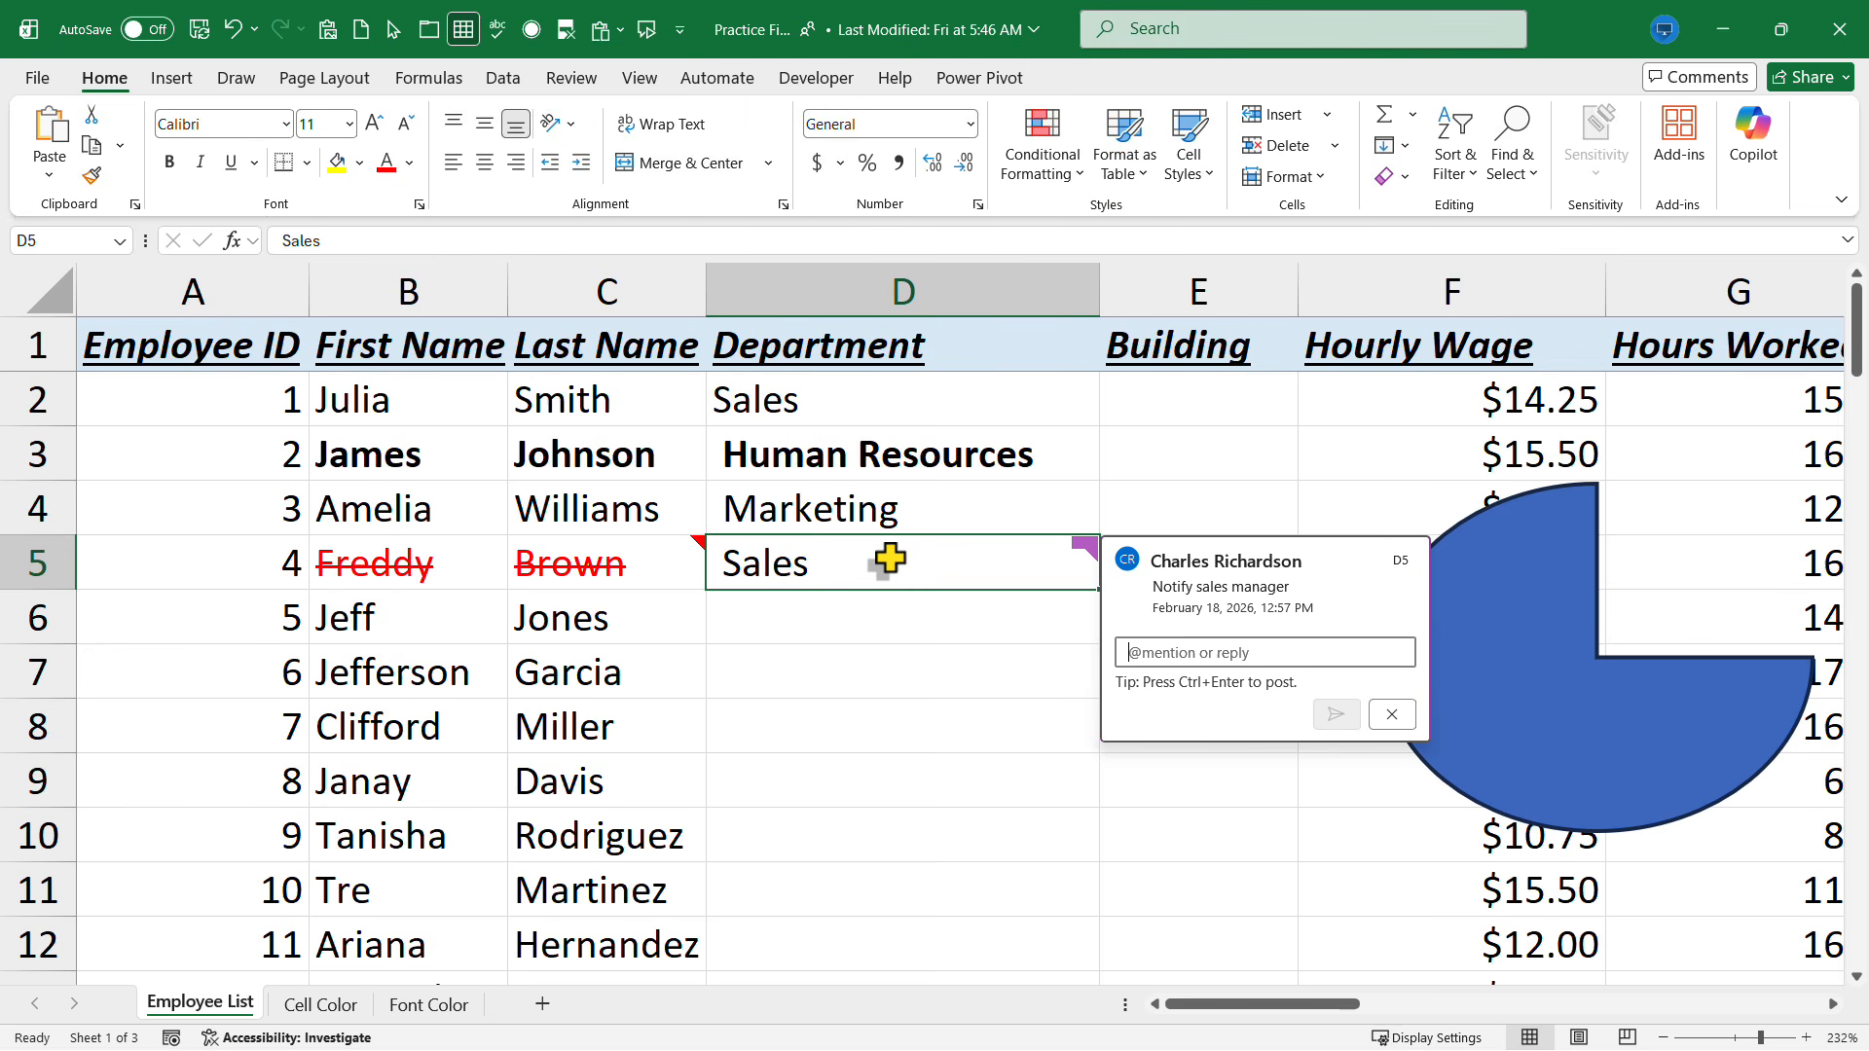
{"action": "type", "text": "Done!"}
{"action": "key", "text": "ctrl+Return"}
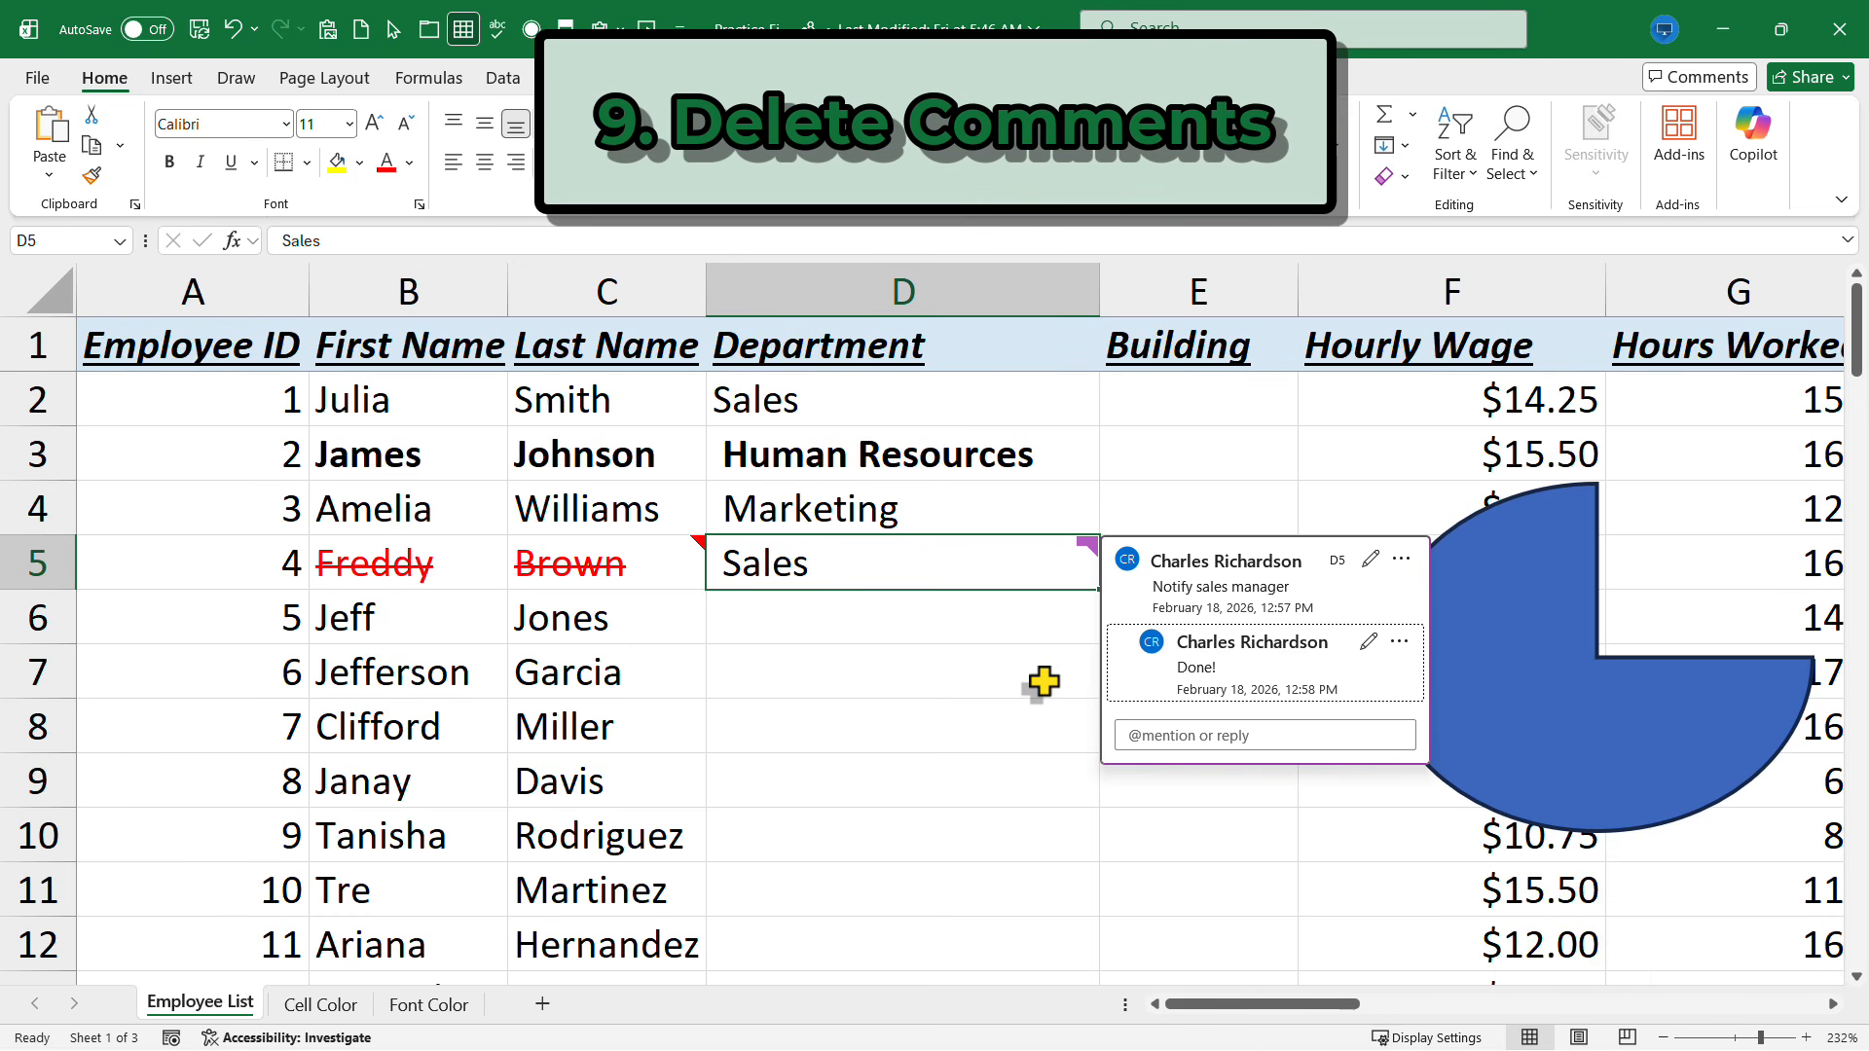
Delete the comment thread, including its reply, from cell D5
{"action": "left_click", "coordinate": [1087, 721]}
{"action": "key", "text": "Right"}
{"action": "key", "text": "Up"}
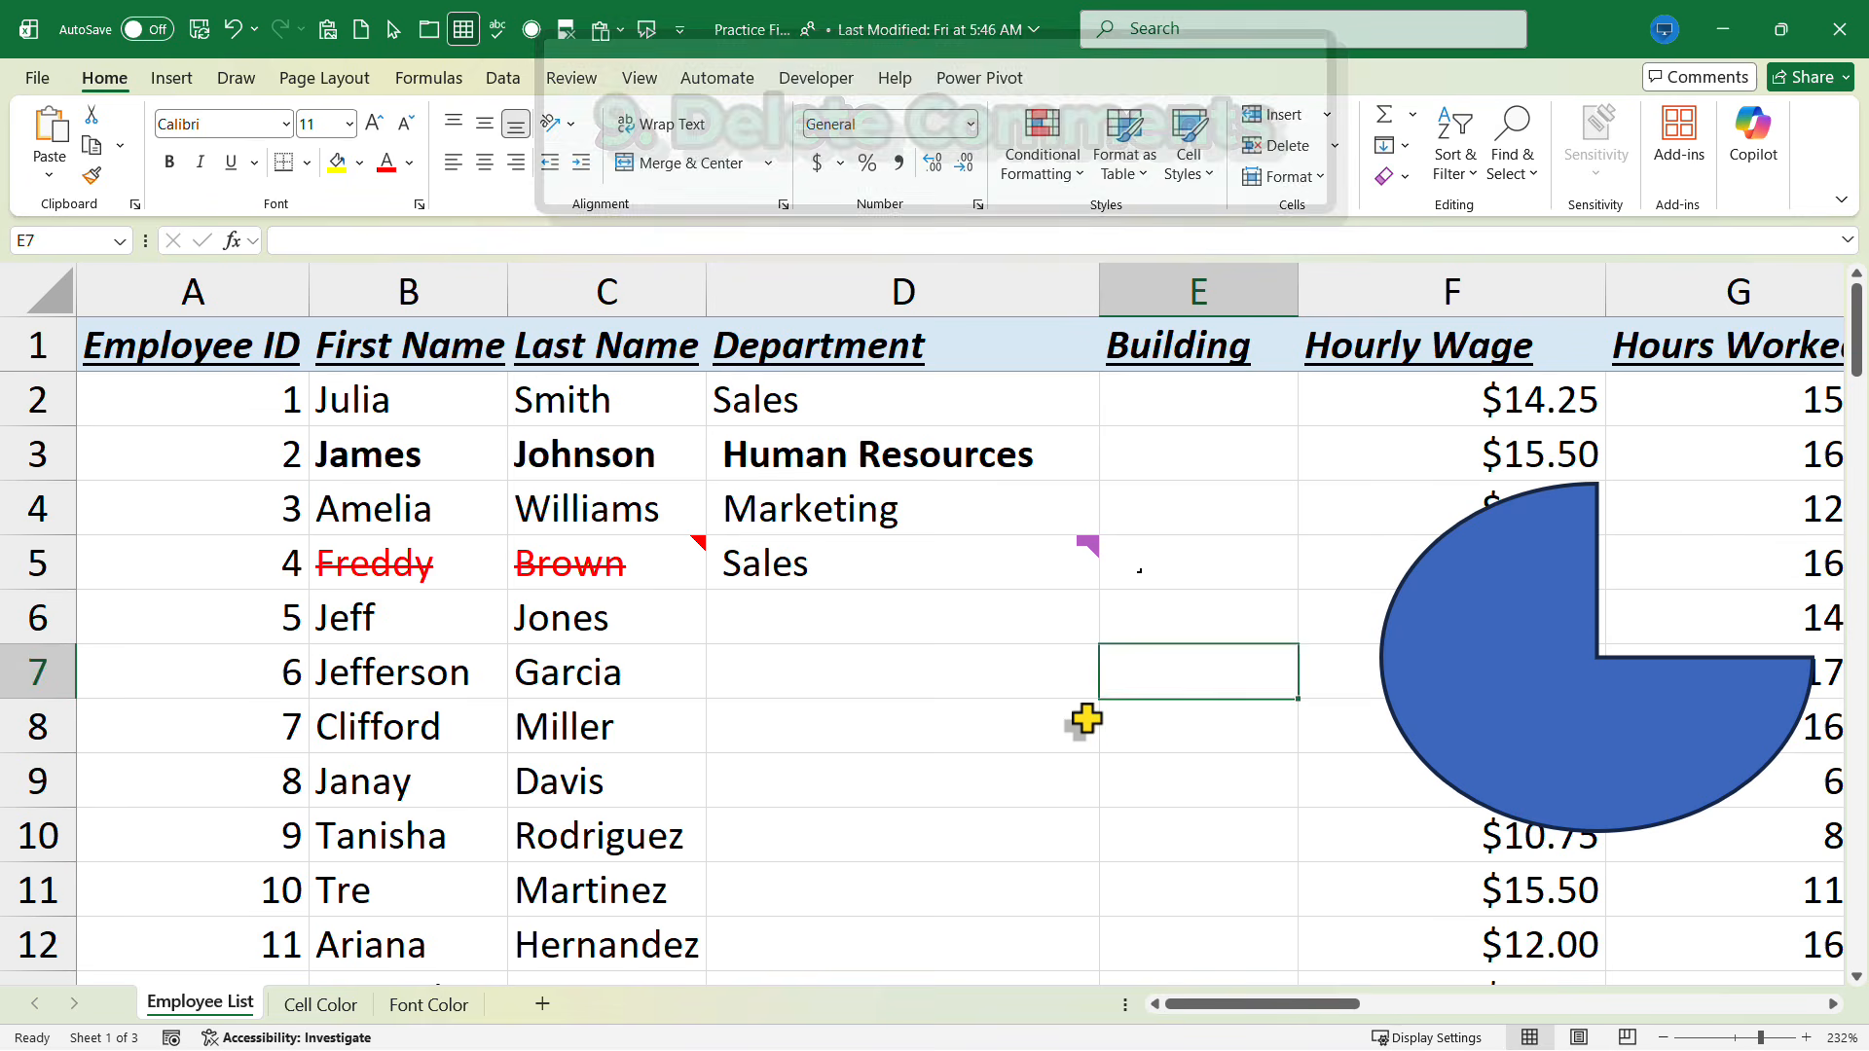
{"action": "key", "text": "Up"}
{"action": "key", "text": "Up"}
{"action": "key", "text": "Left"}
{"action": "key", "text": "Left"}
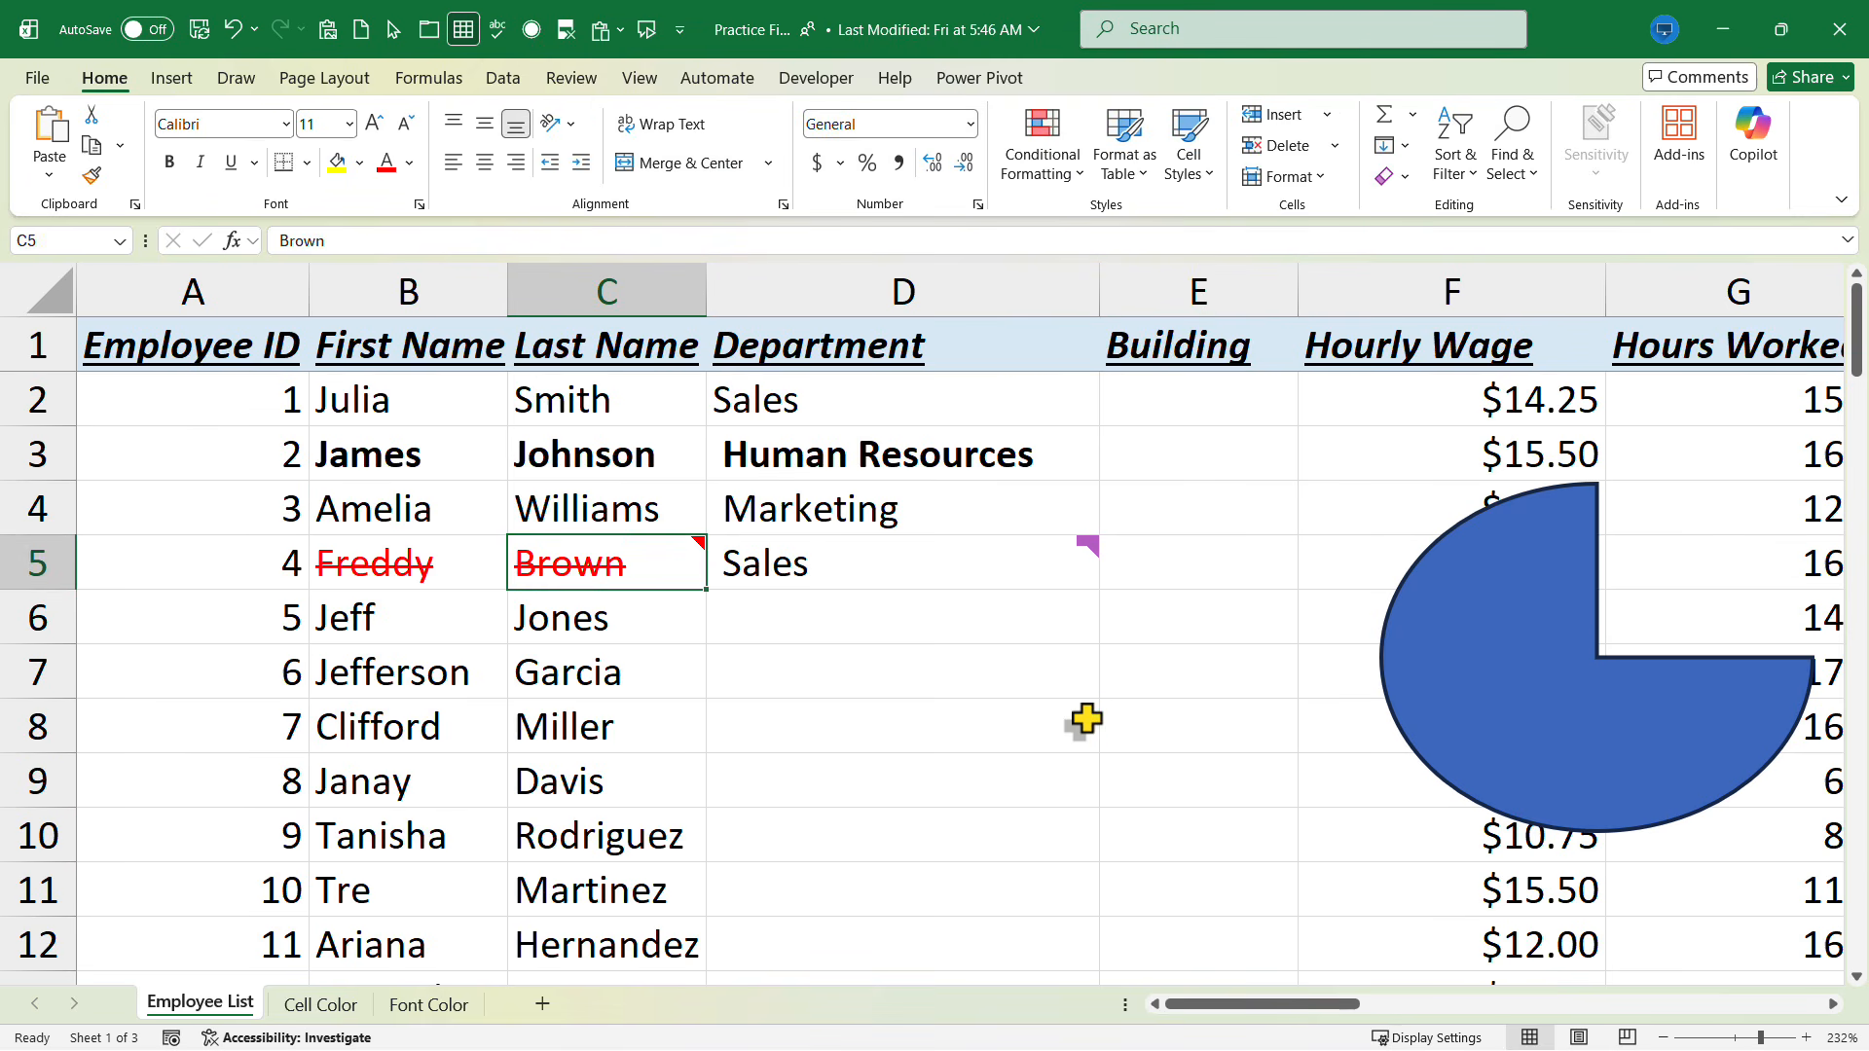
{"action": "key", "text": "Right"}
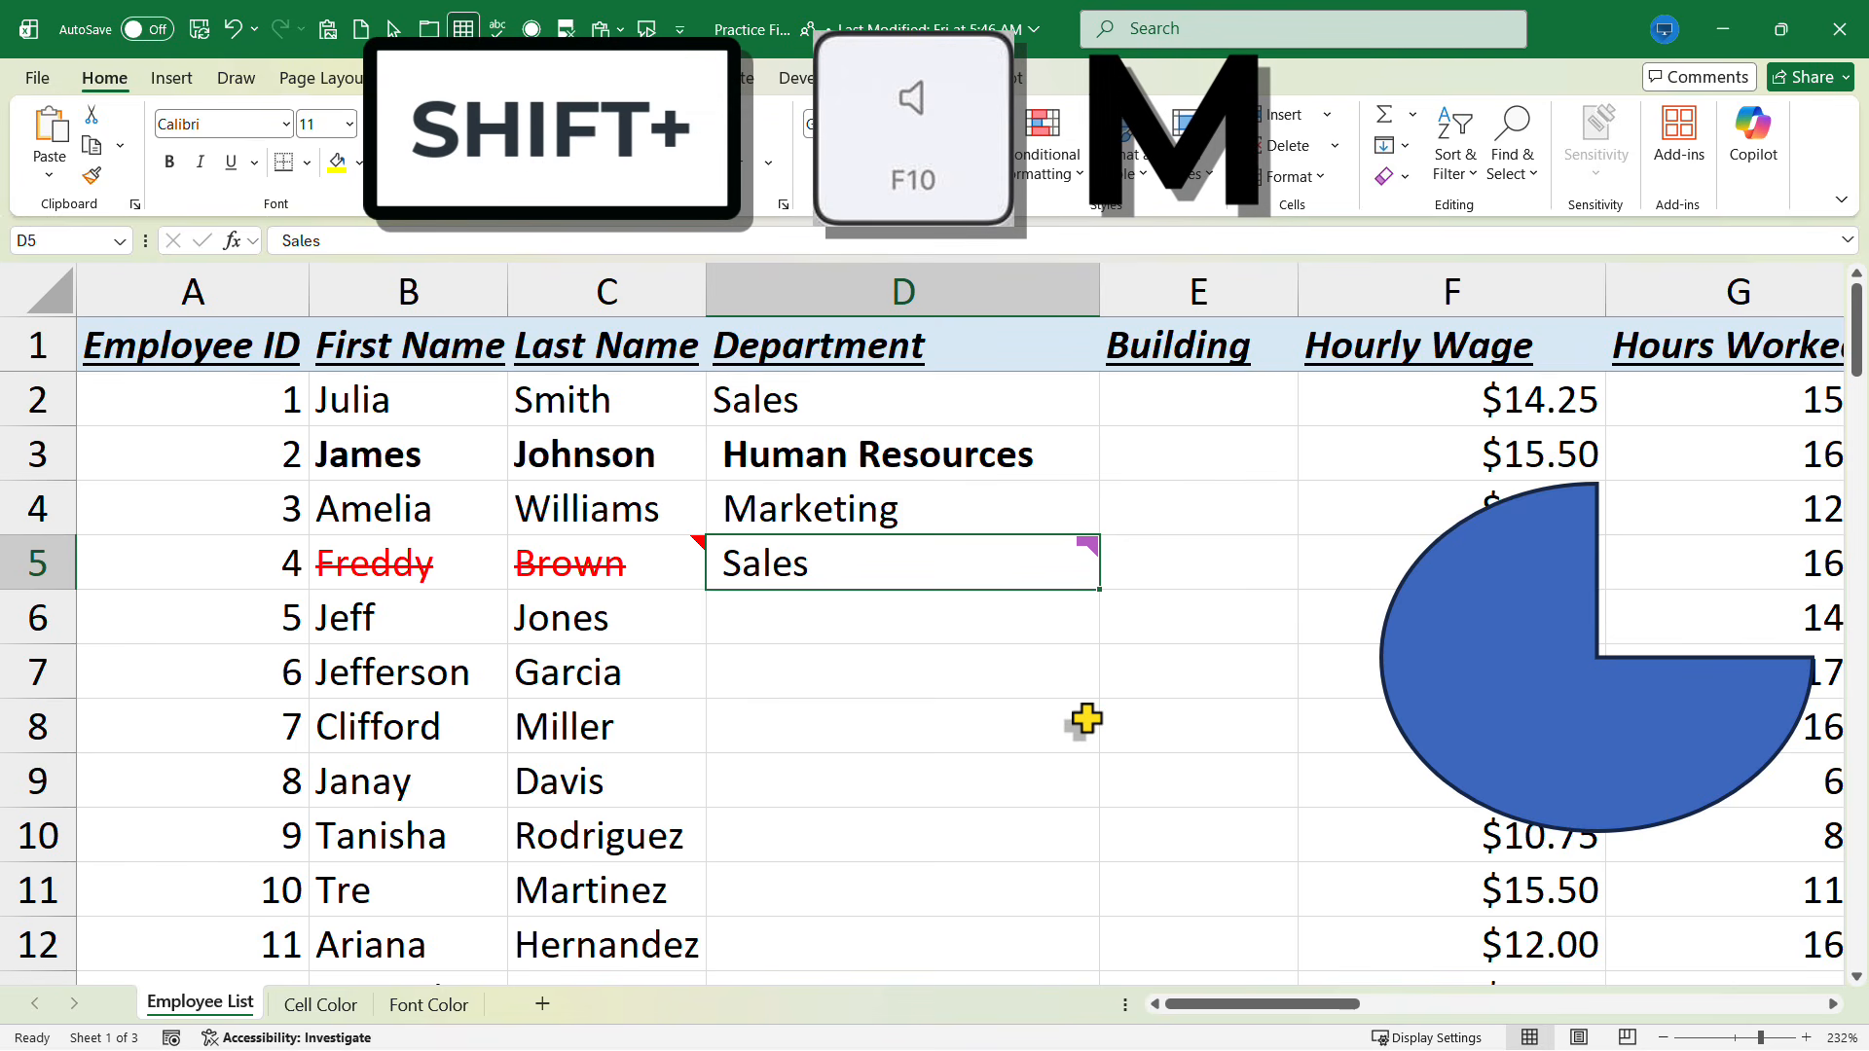
{"action": "key", "text": "shift+F10"}
{"action": "key", "text": "m"}
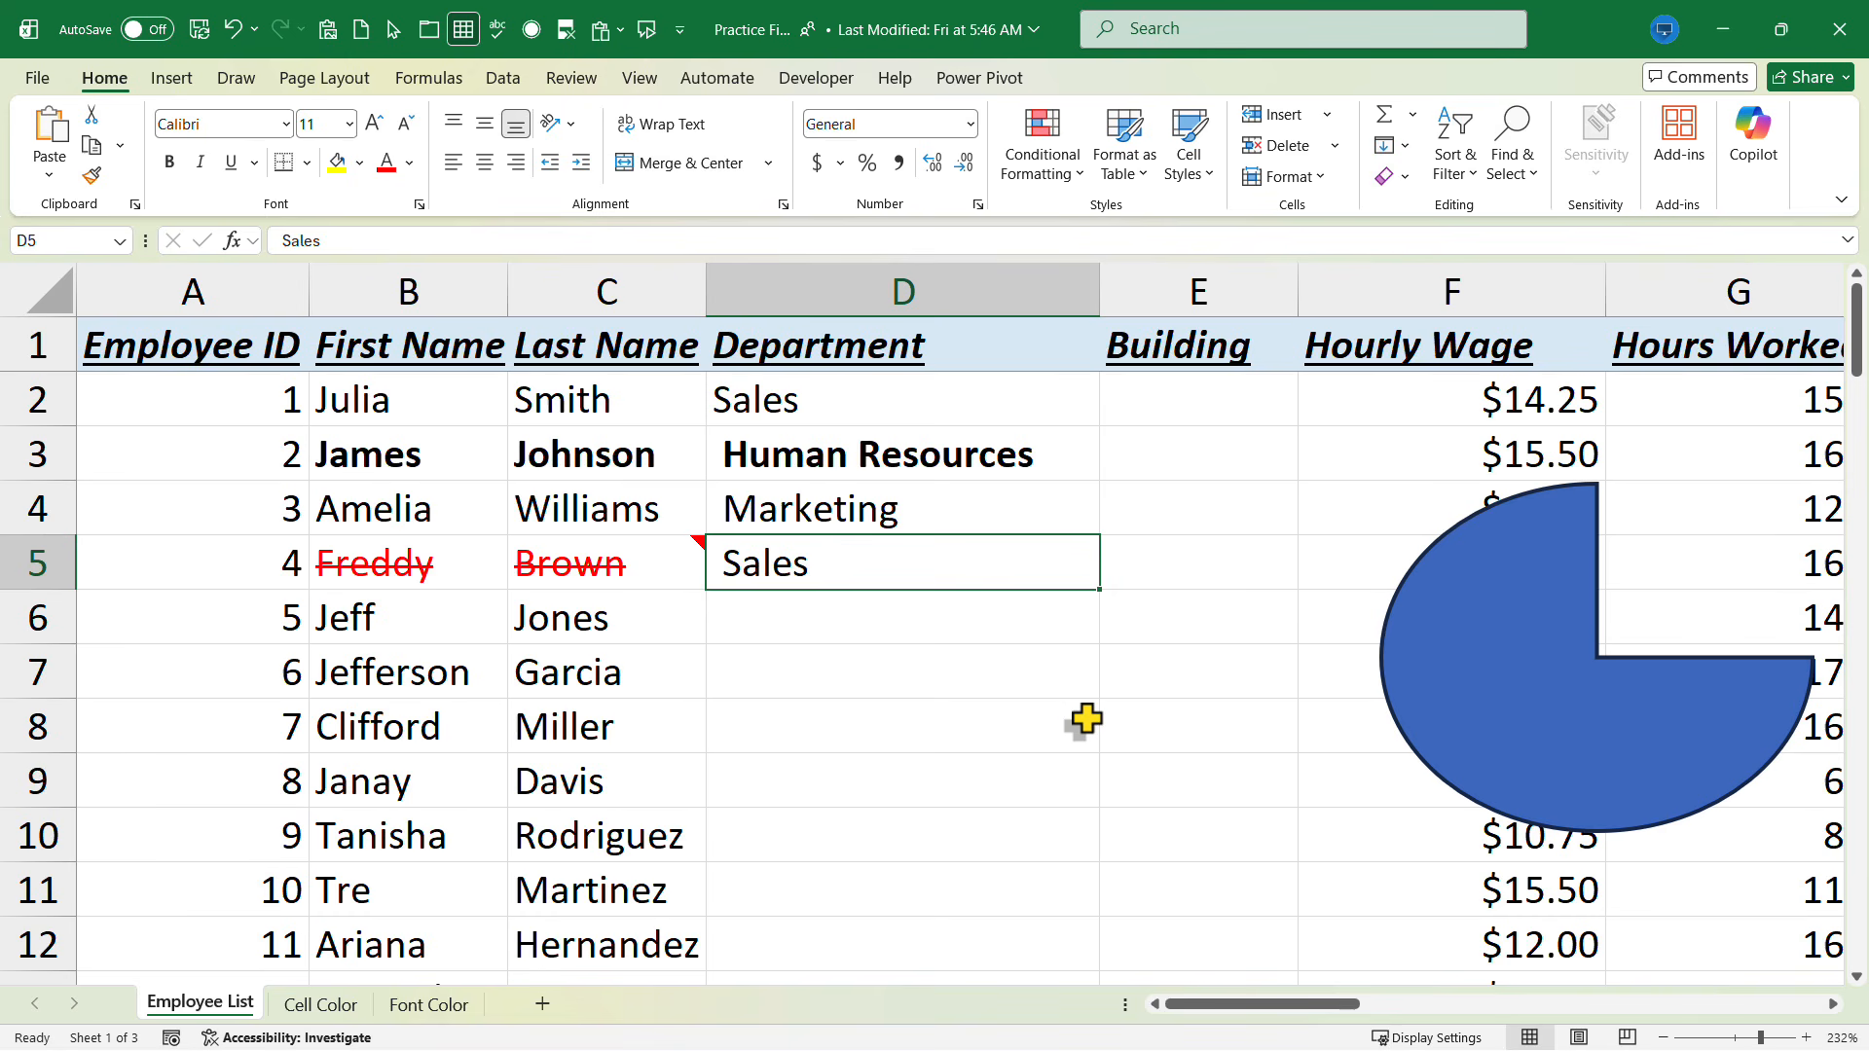
{"action": "key", "text": "Left"}
{"action": "key", "text": "Right"}
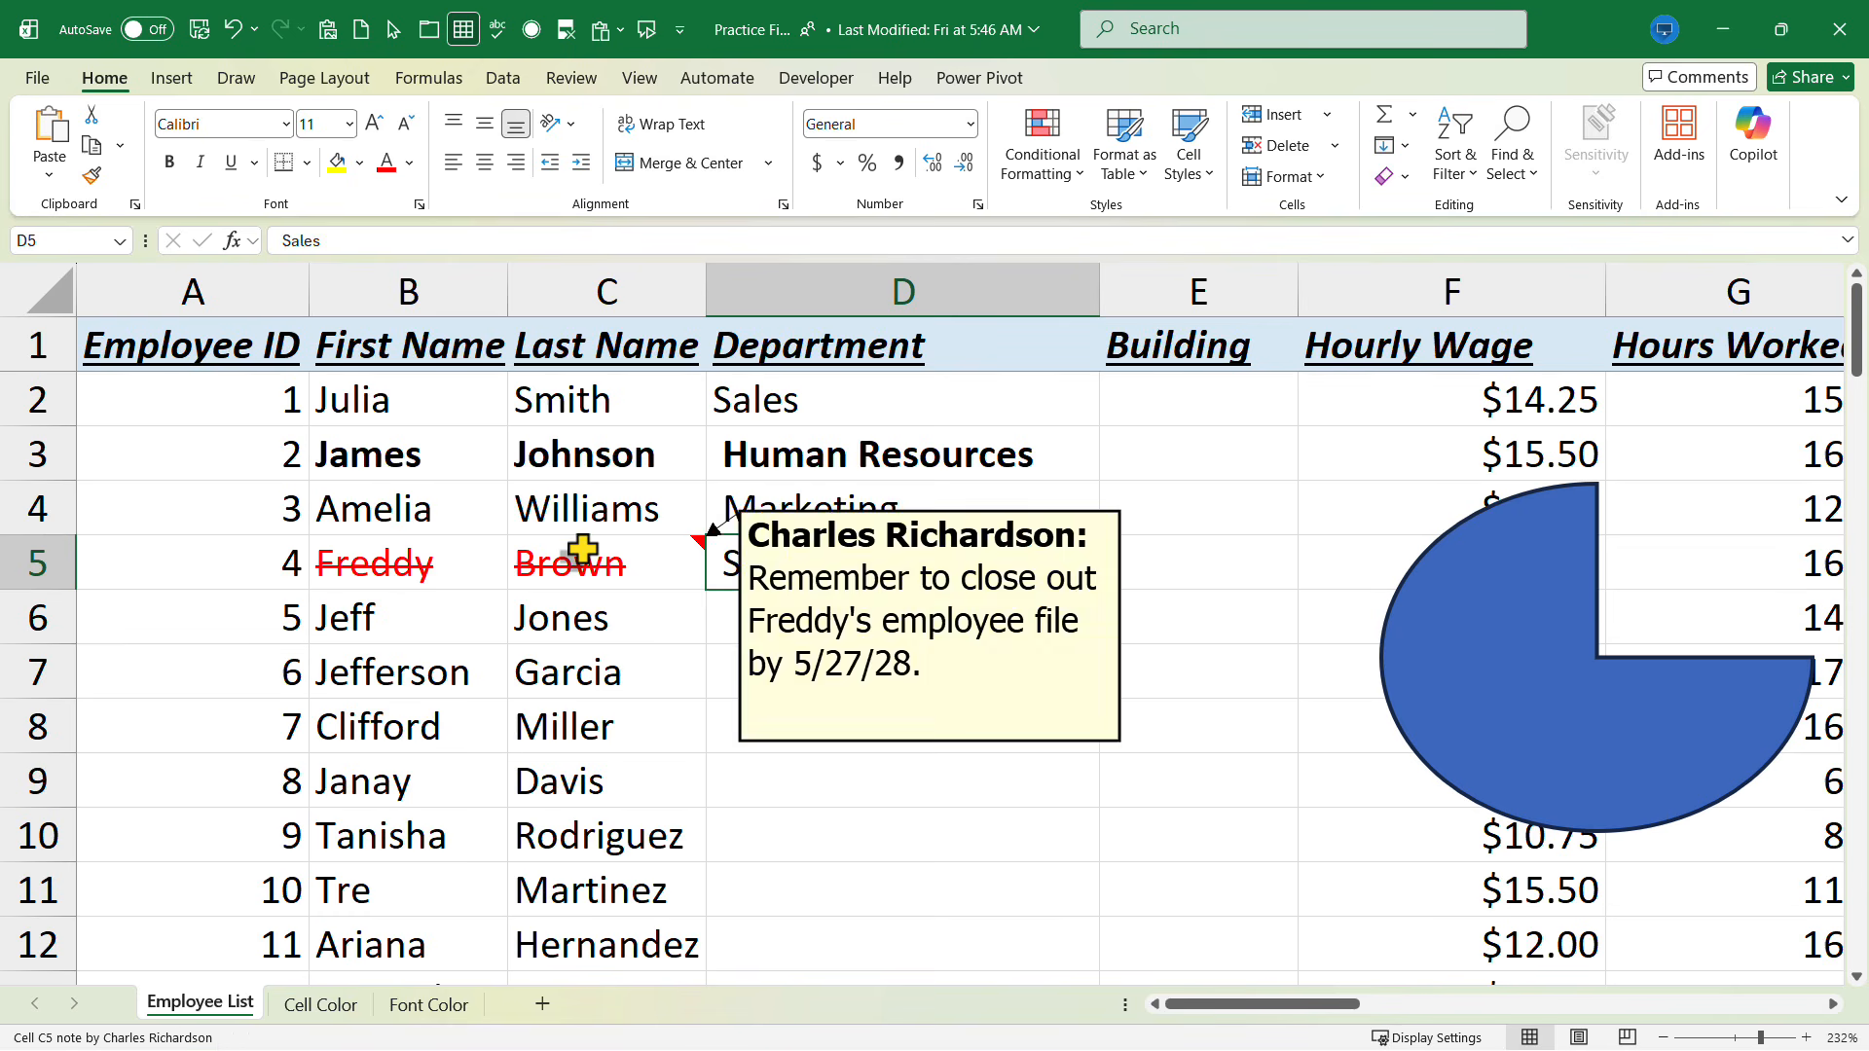
{"action": "left_click", "coordinate": [584, 550]}
{"action": "key", "text": "Left"}
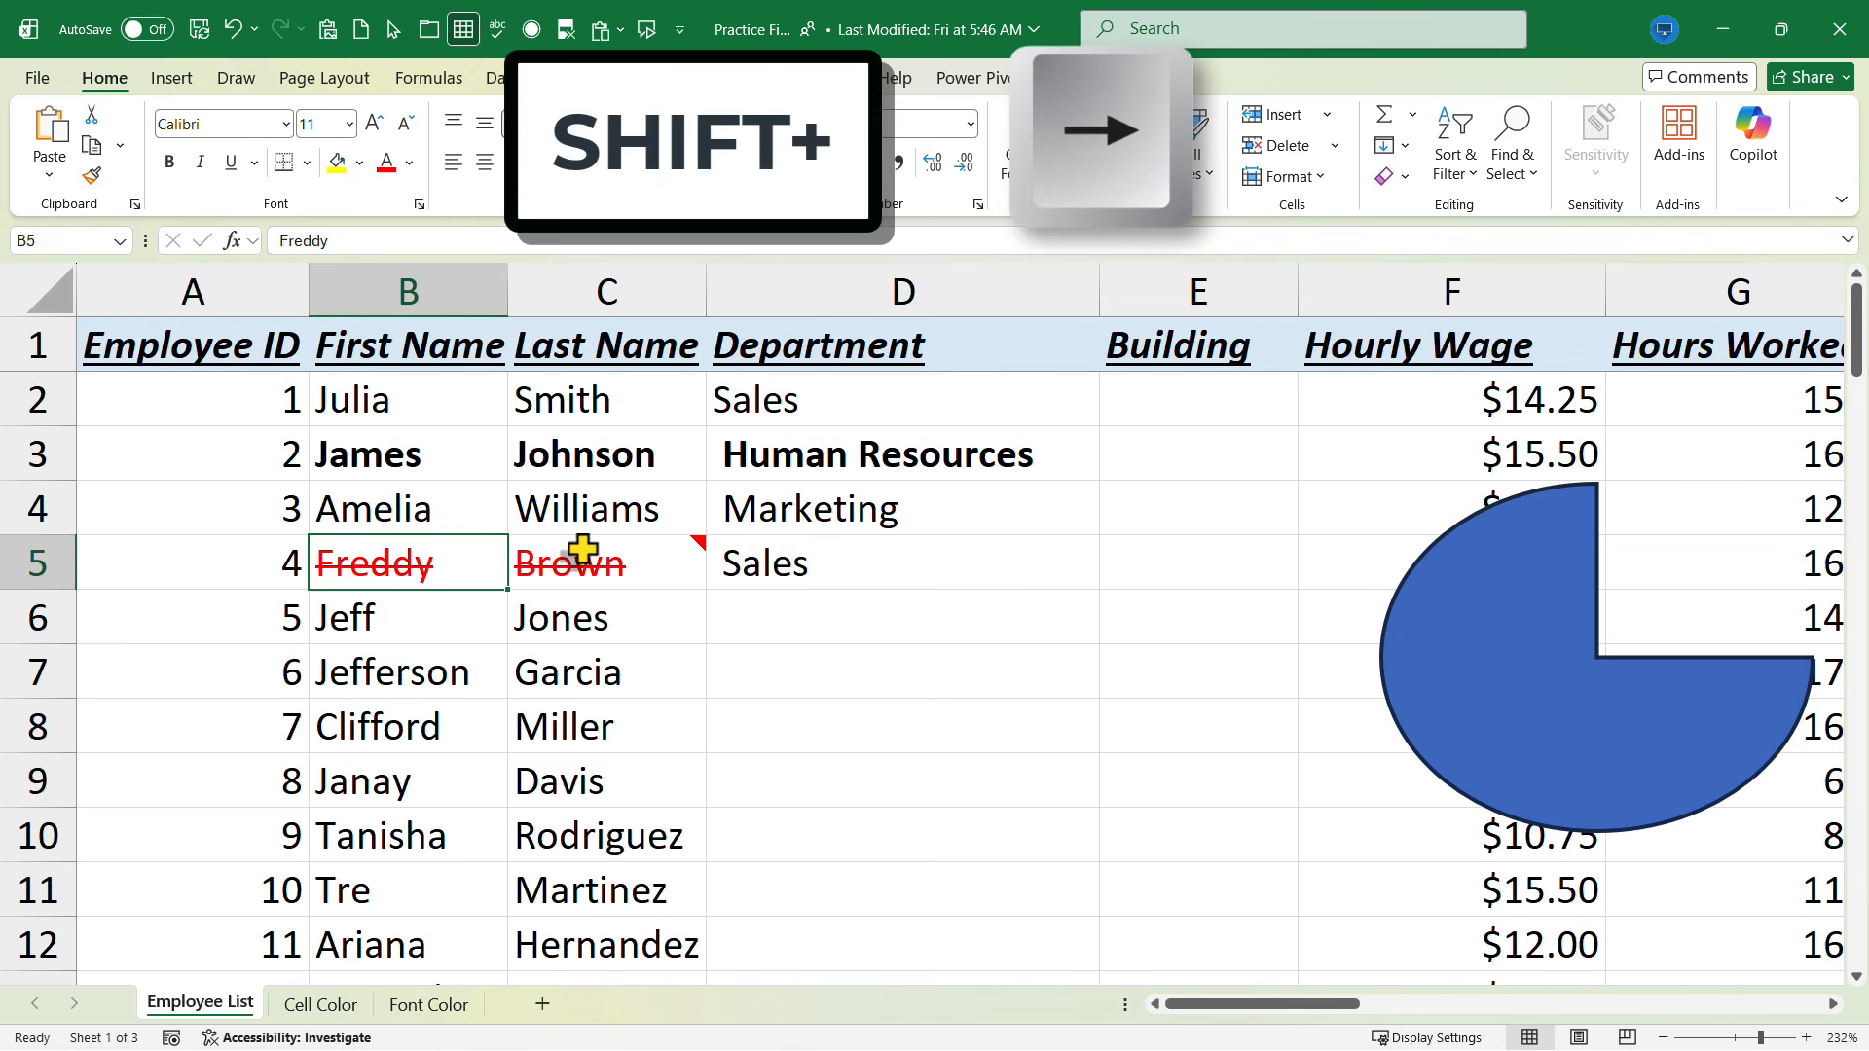
{"action": "key", "text": "shift+Right"}
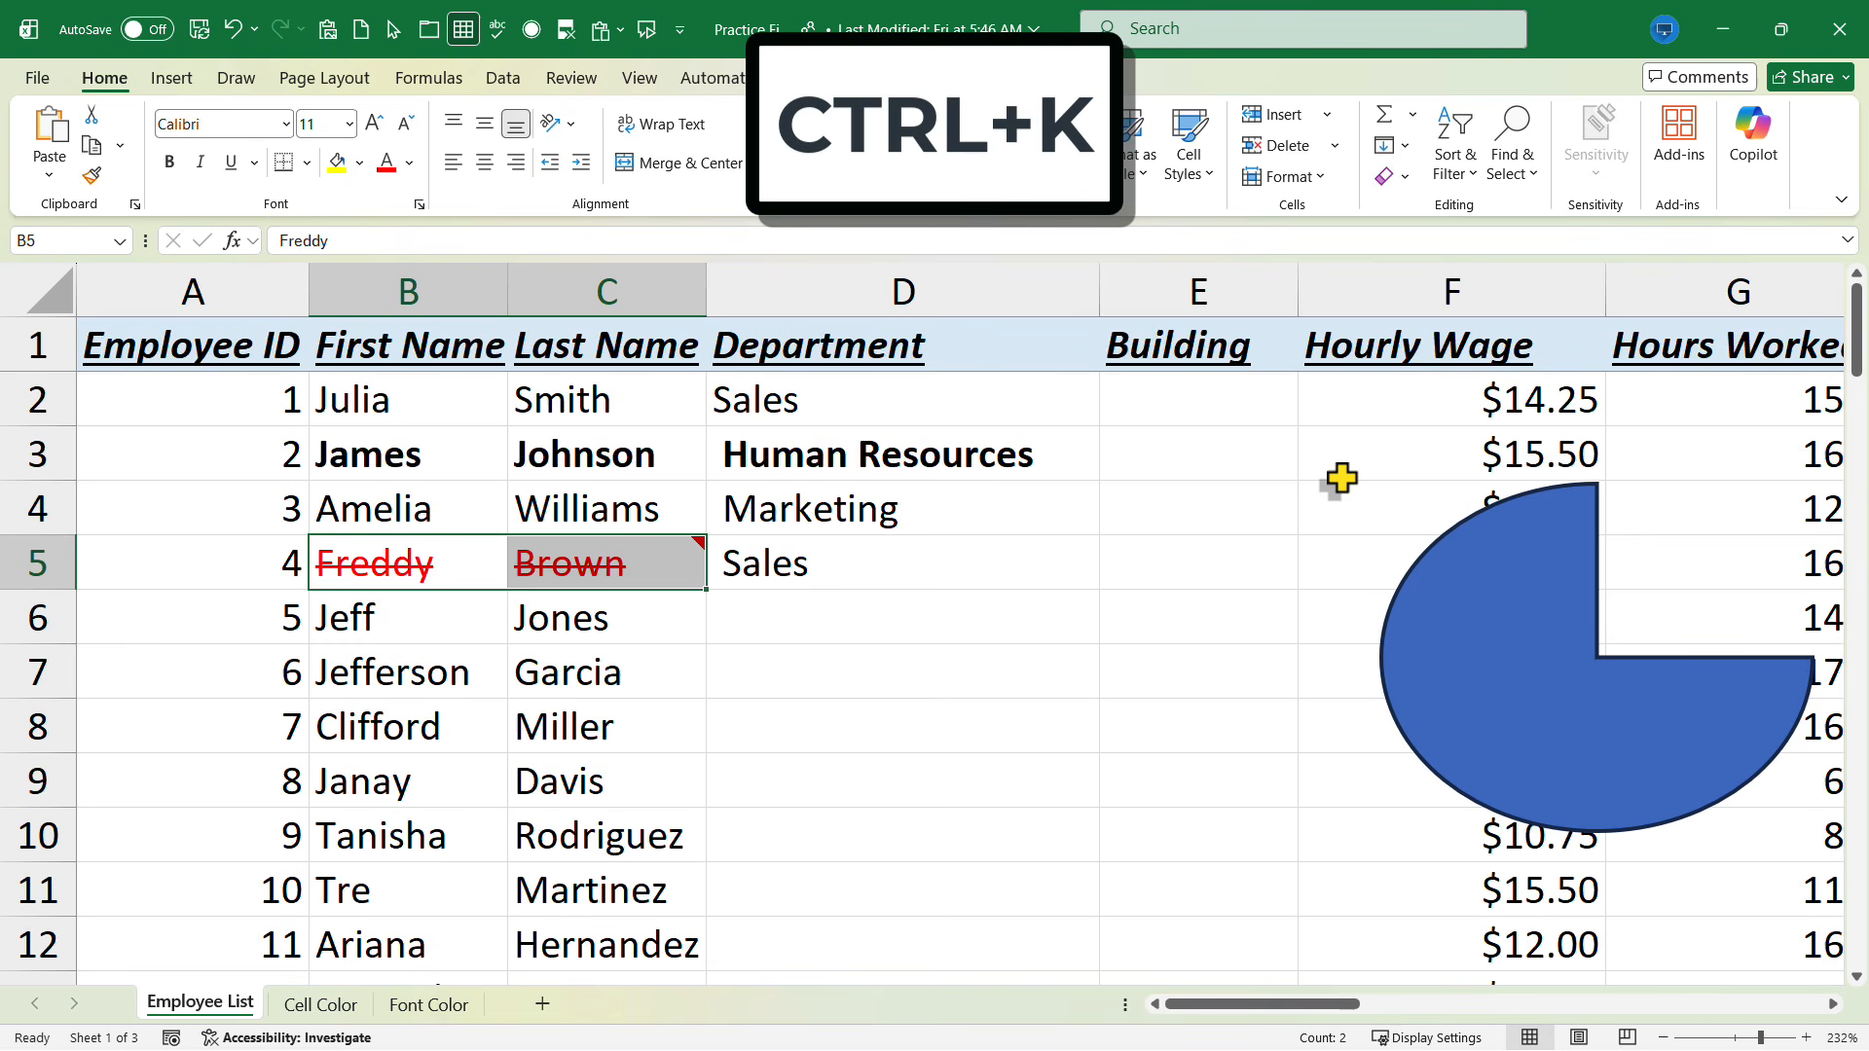
{"action": "key", "text": "ctrl+k"}
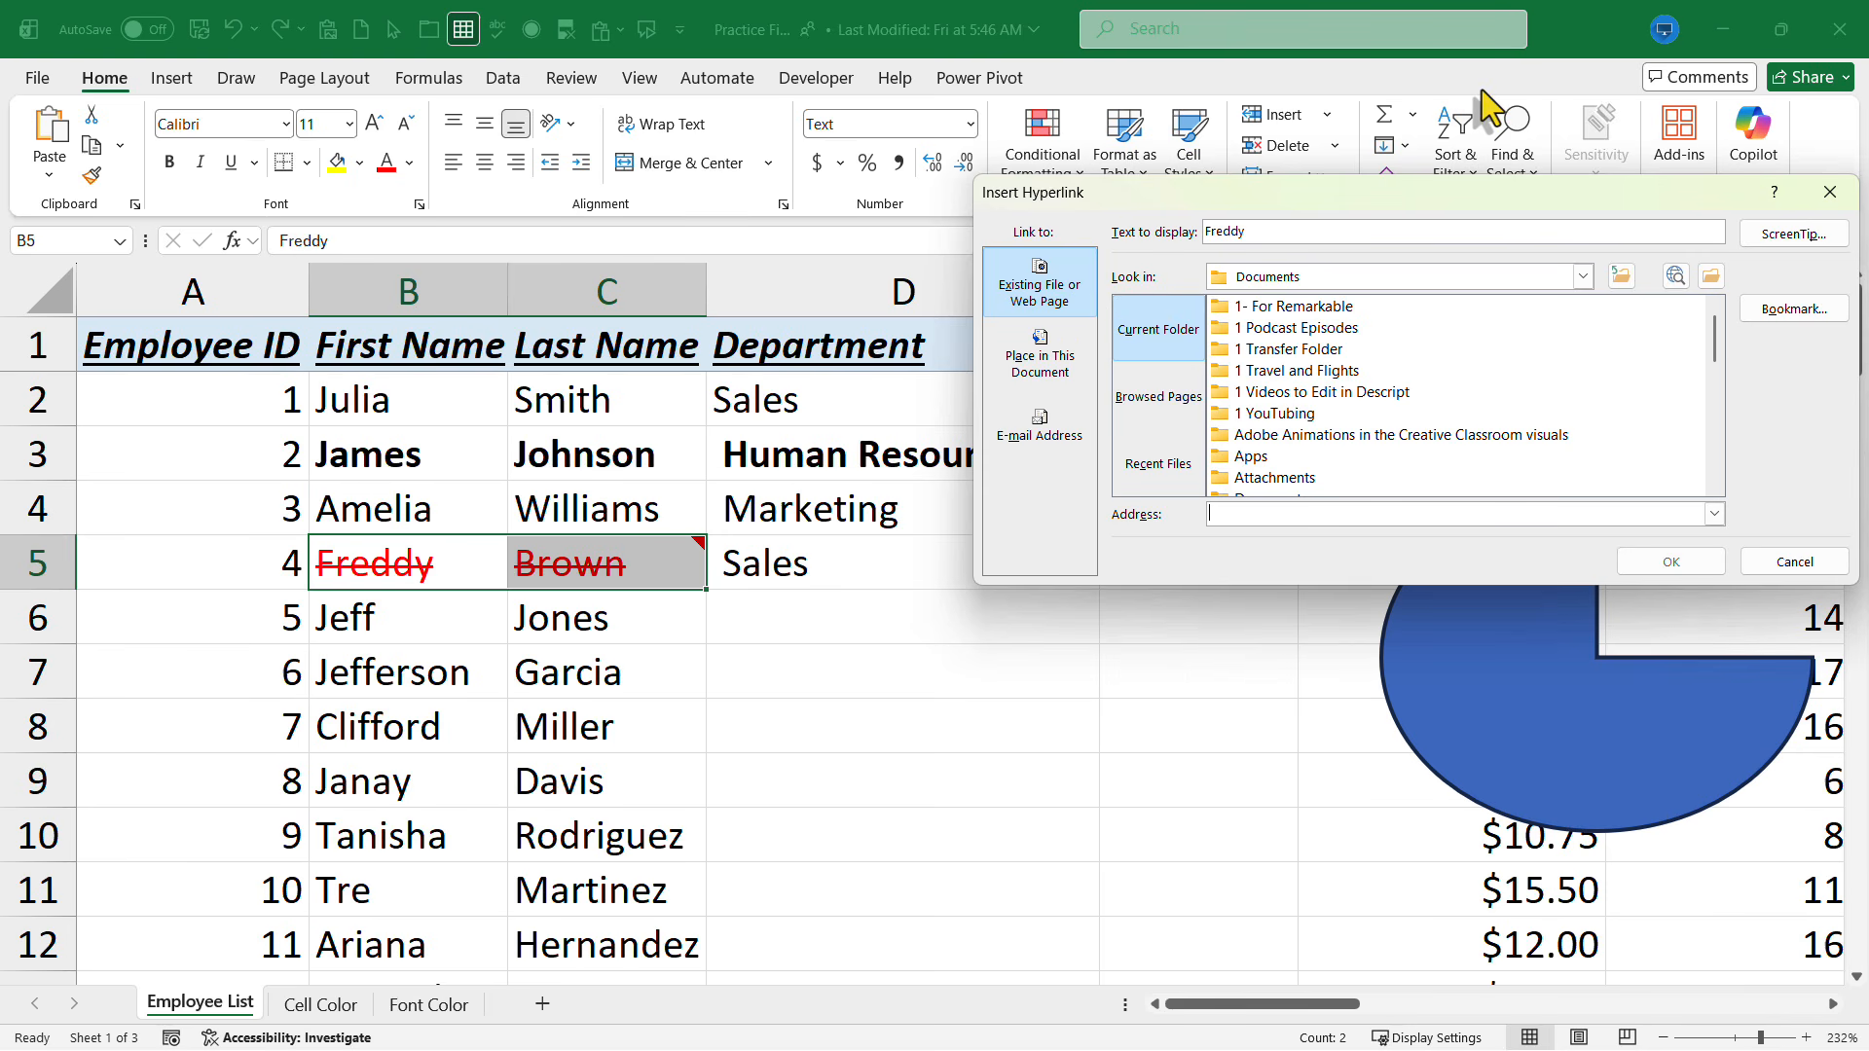
{"action": "type", "text": "https://www.youtube.com/@techteachersandstudents"}
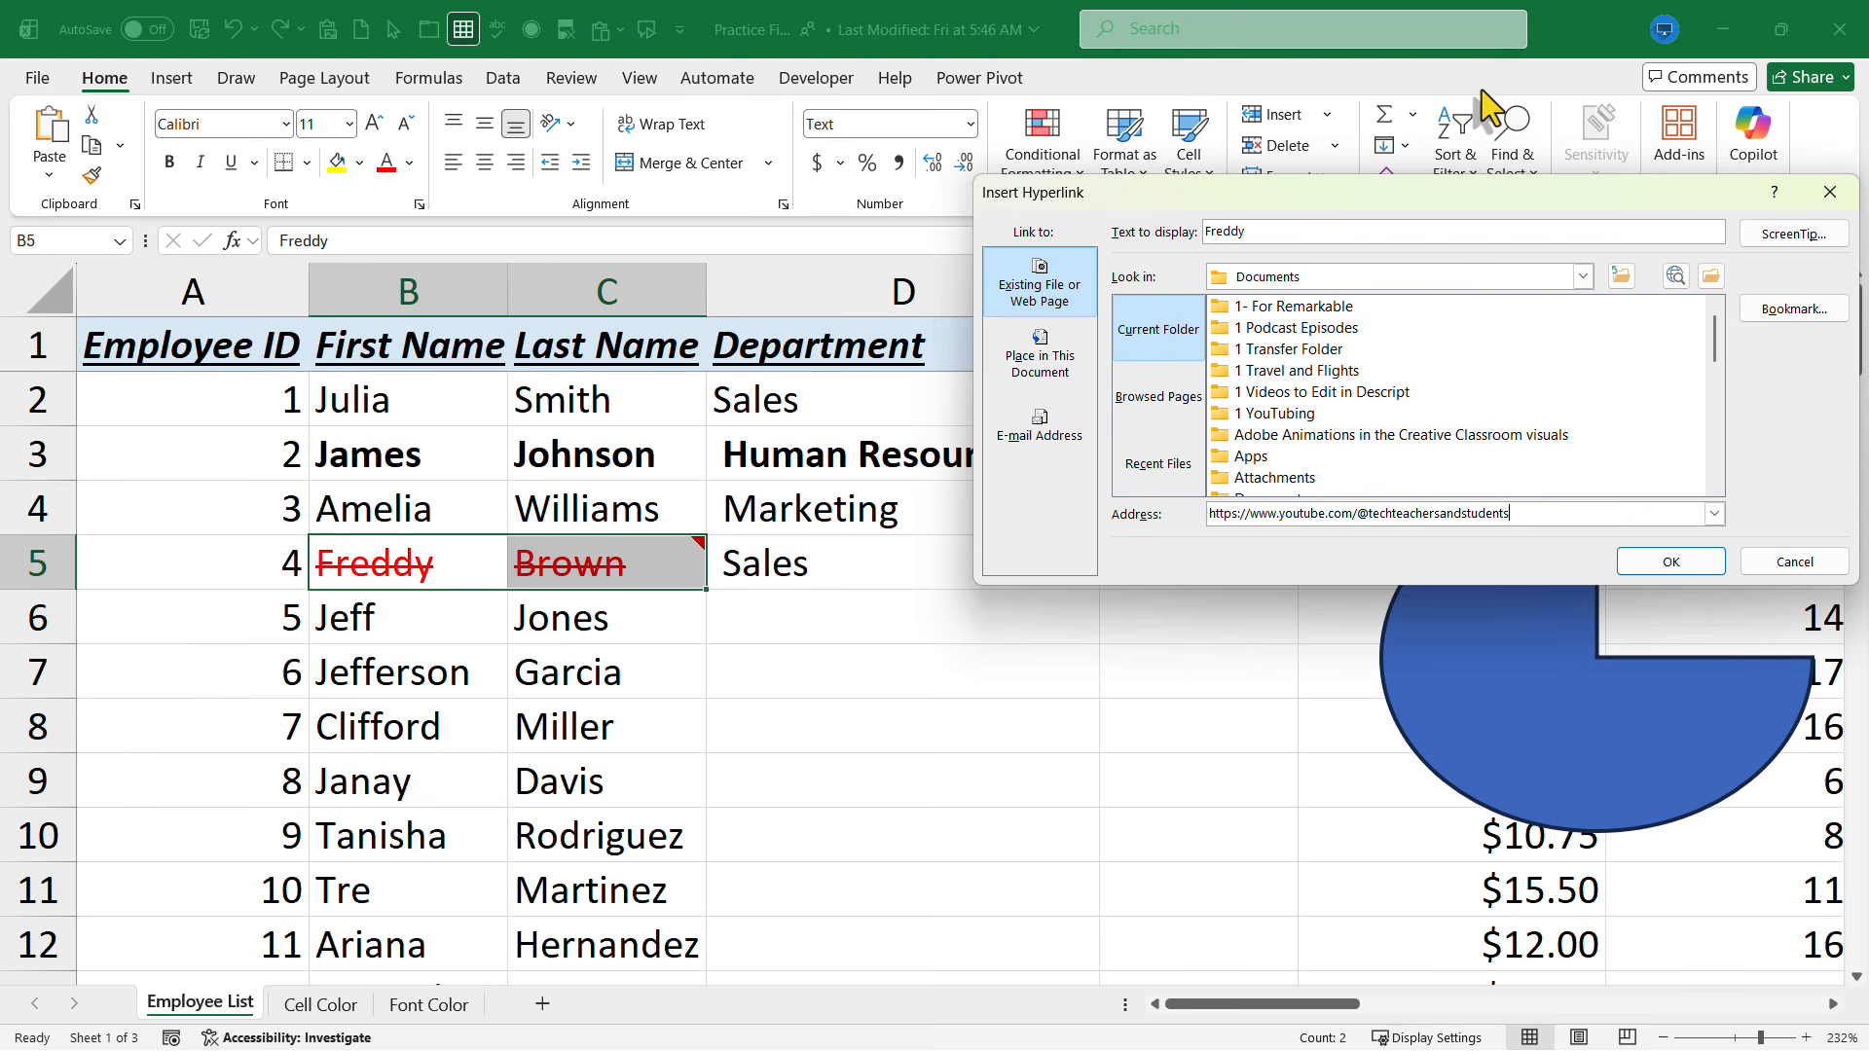
{"action": "key", "text": "Return"}
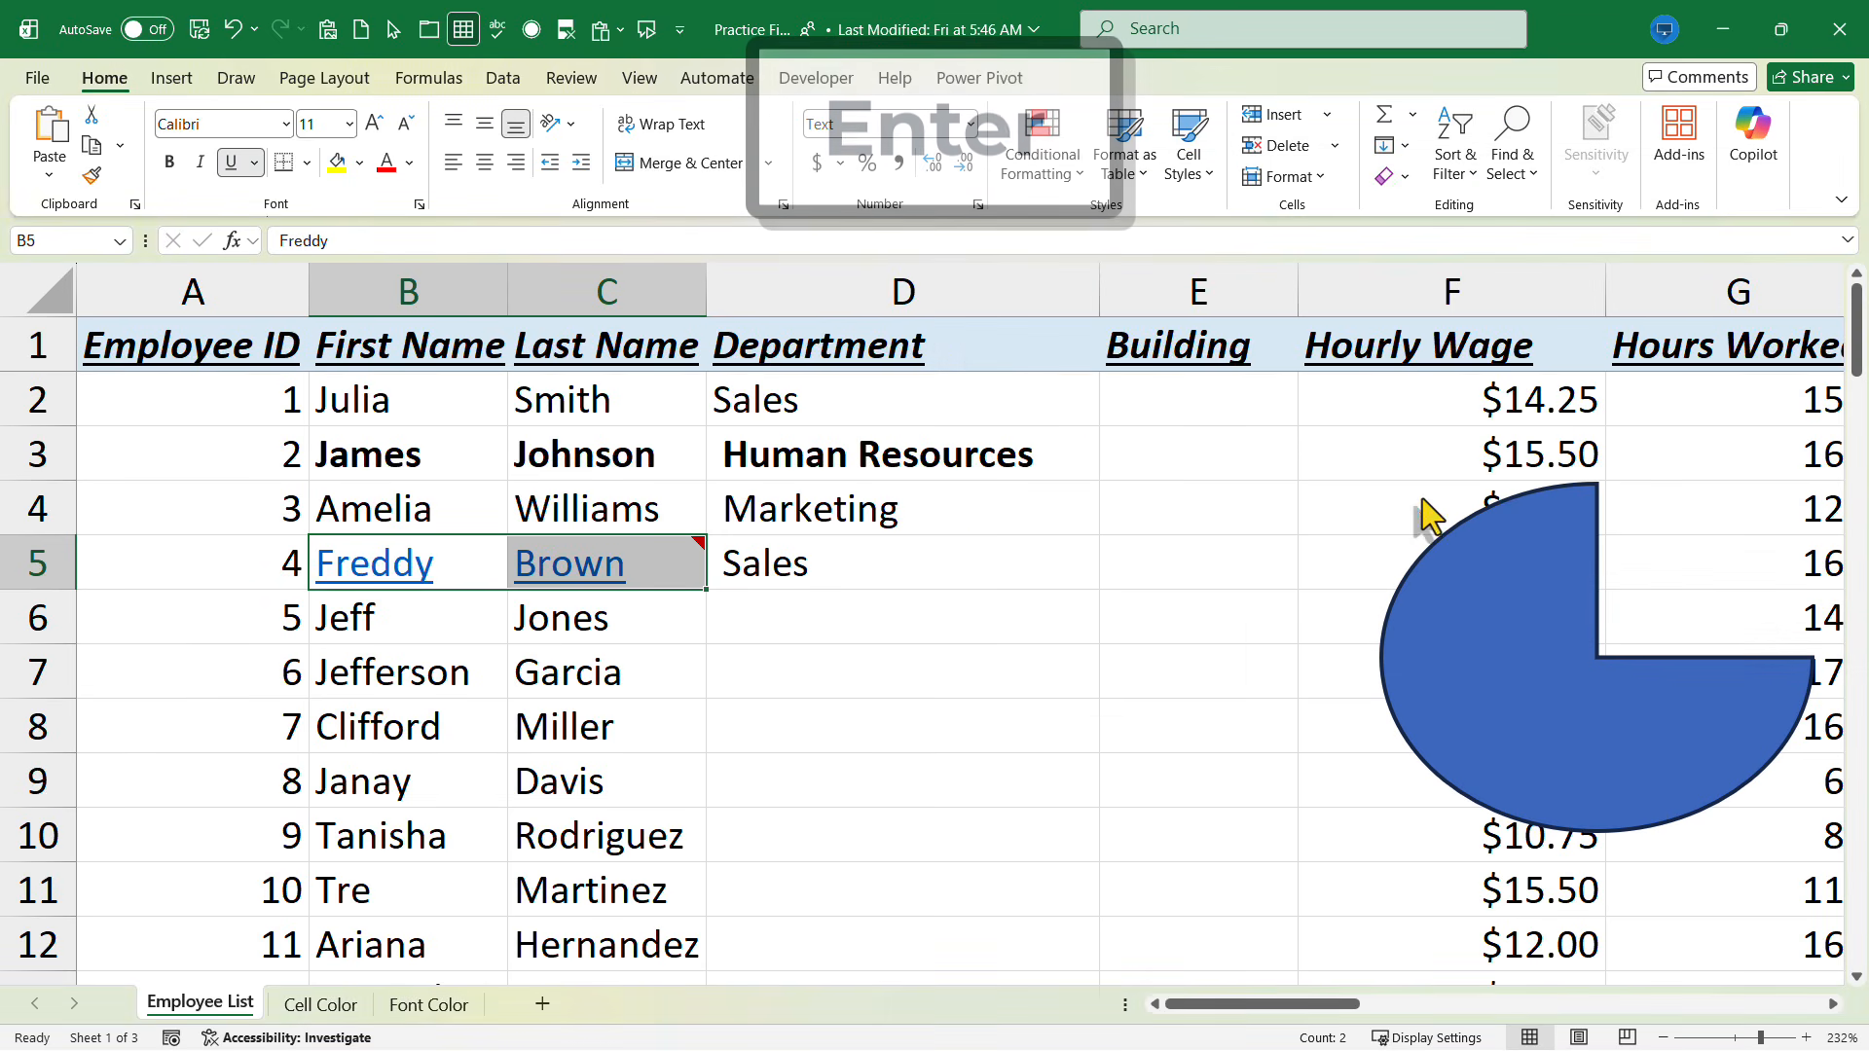
{"action": "left_click", "coordinate": [901, 739]}
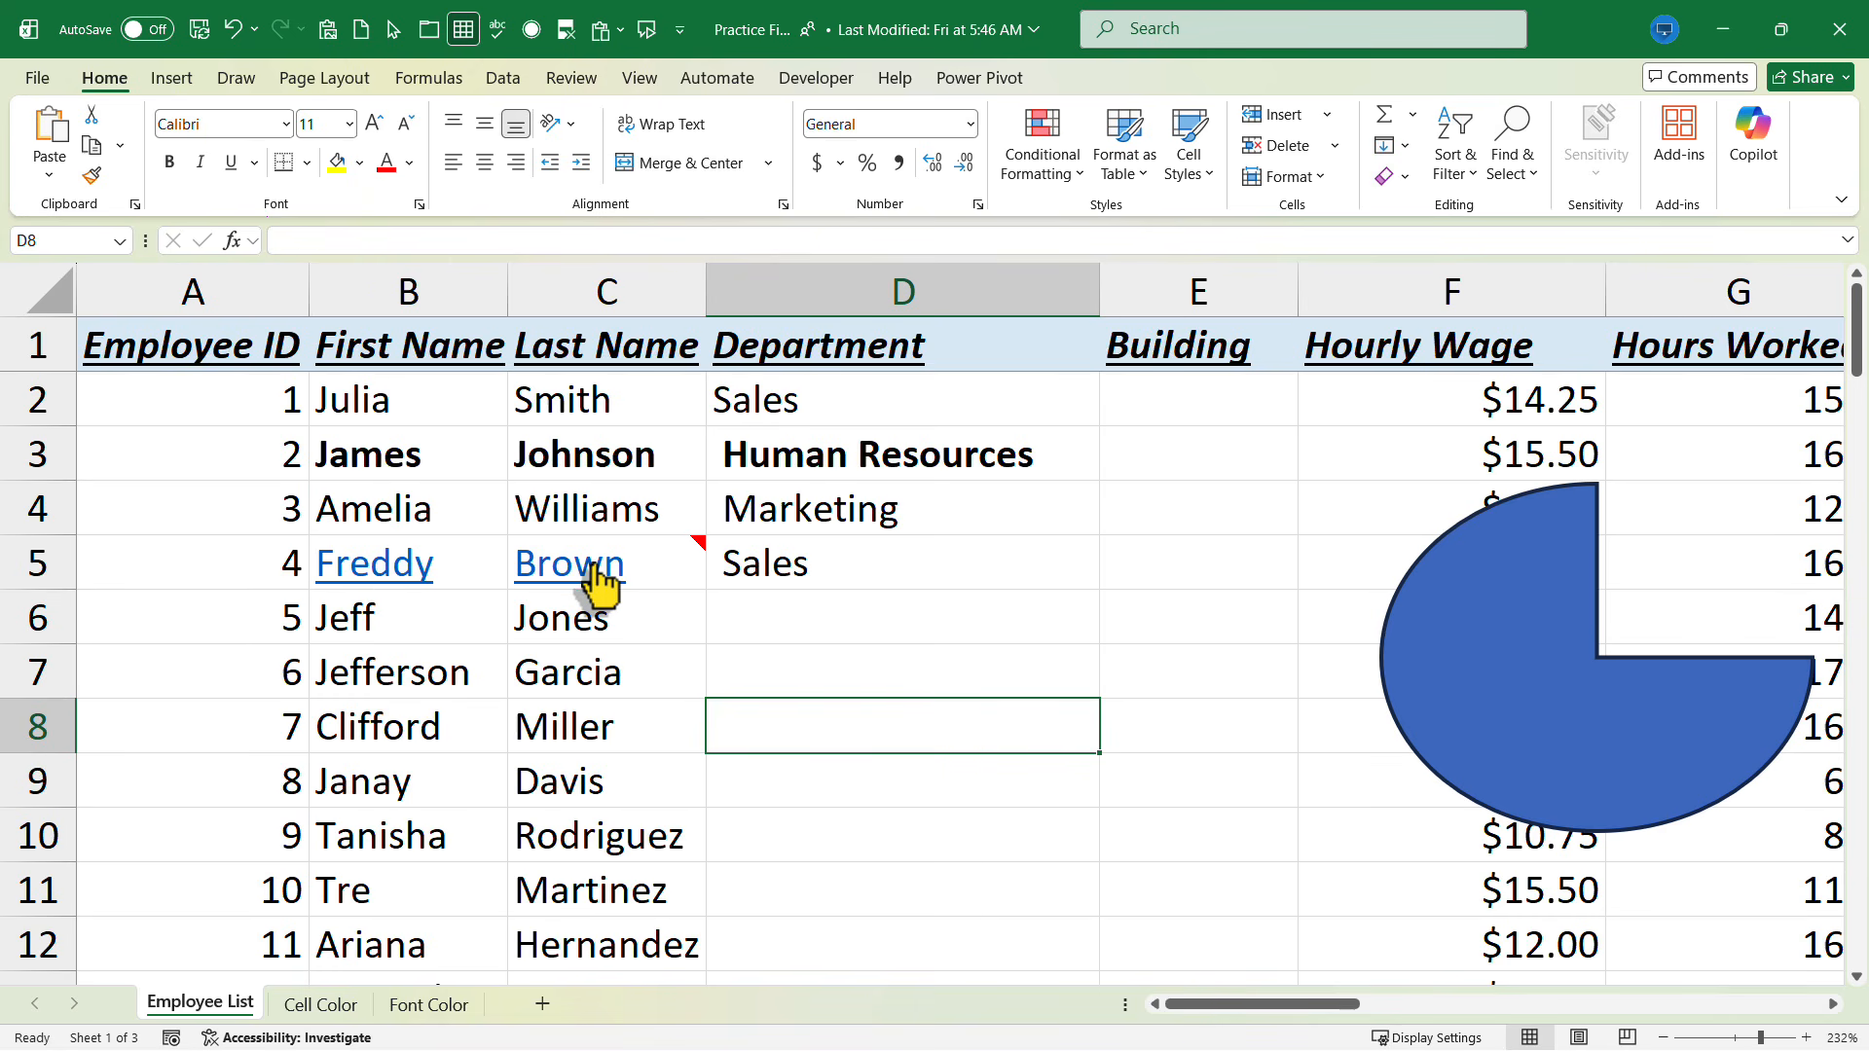
{"action": "left_click", "coordinate": [596, 576]}
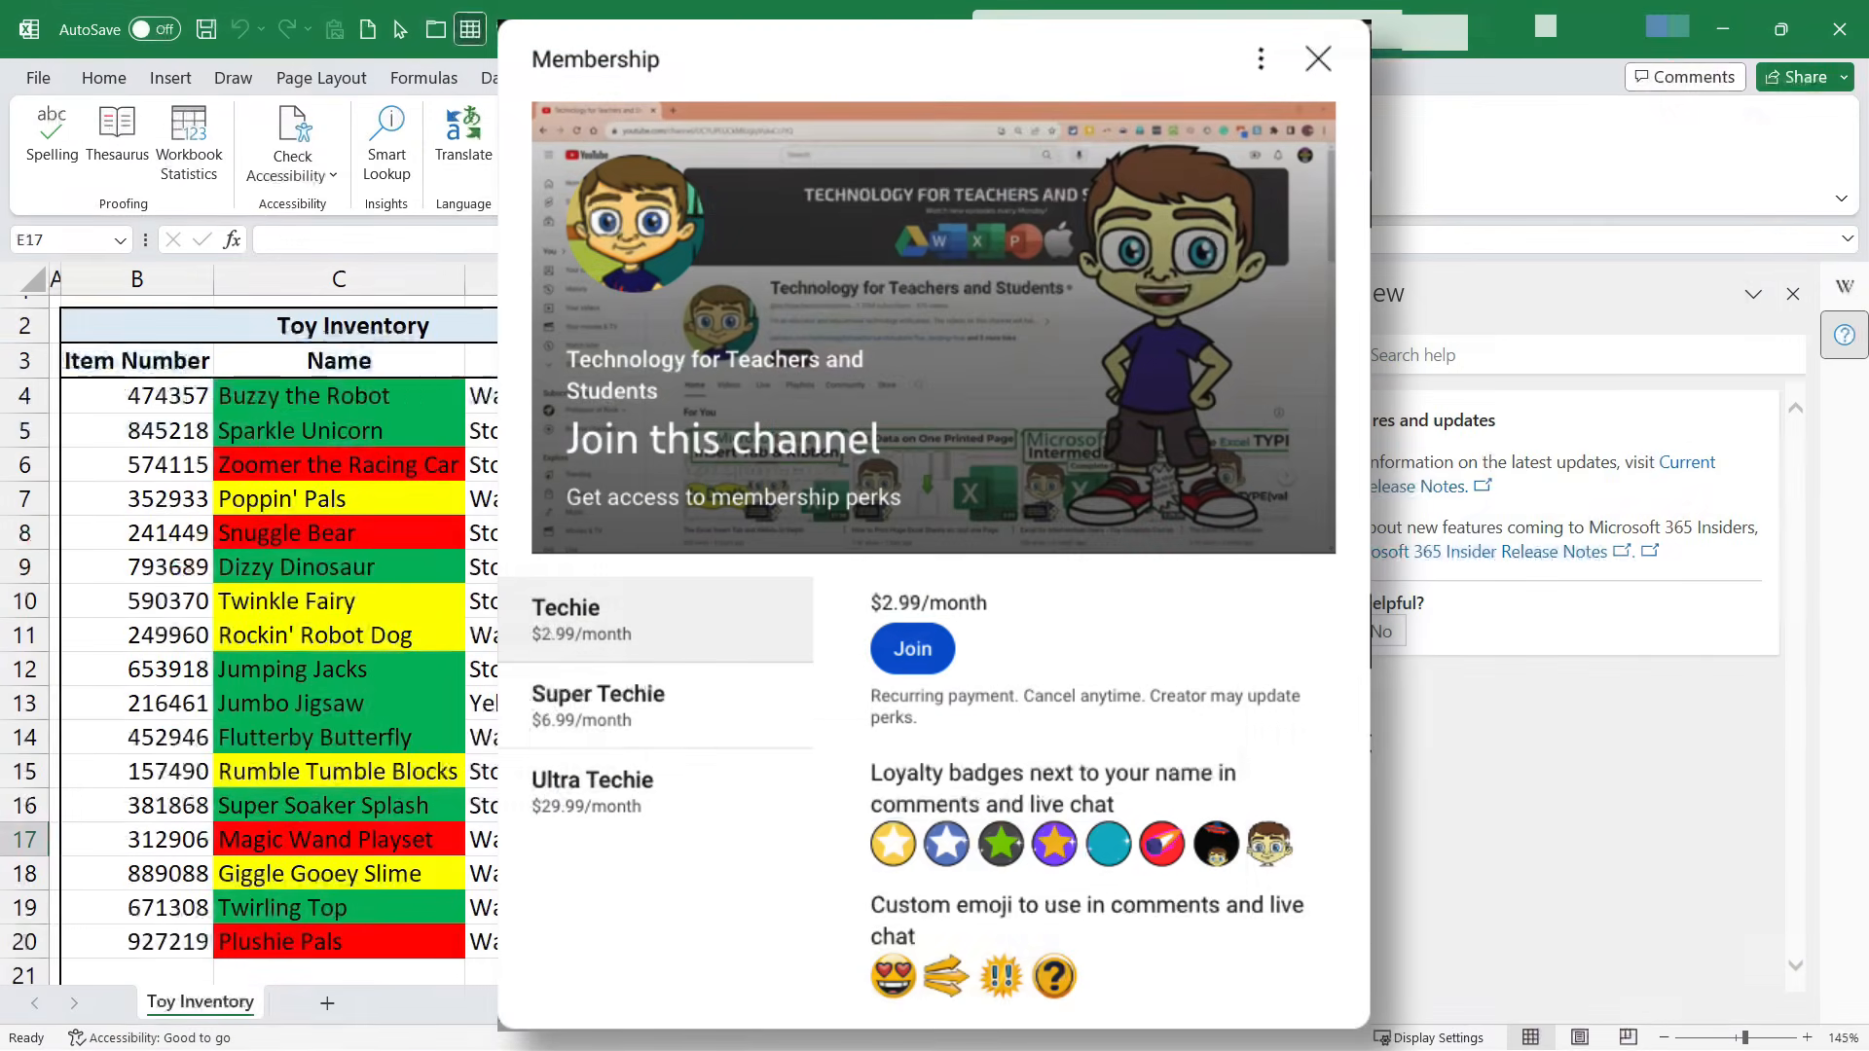
{"action": "scroll", "coordinate": [1184, 737], "scroll_direction": "down", "scroll_amount": 1}
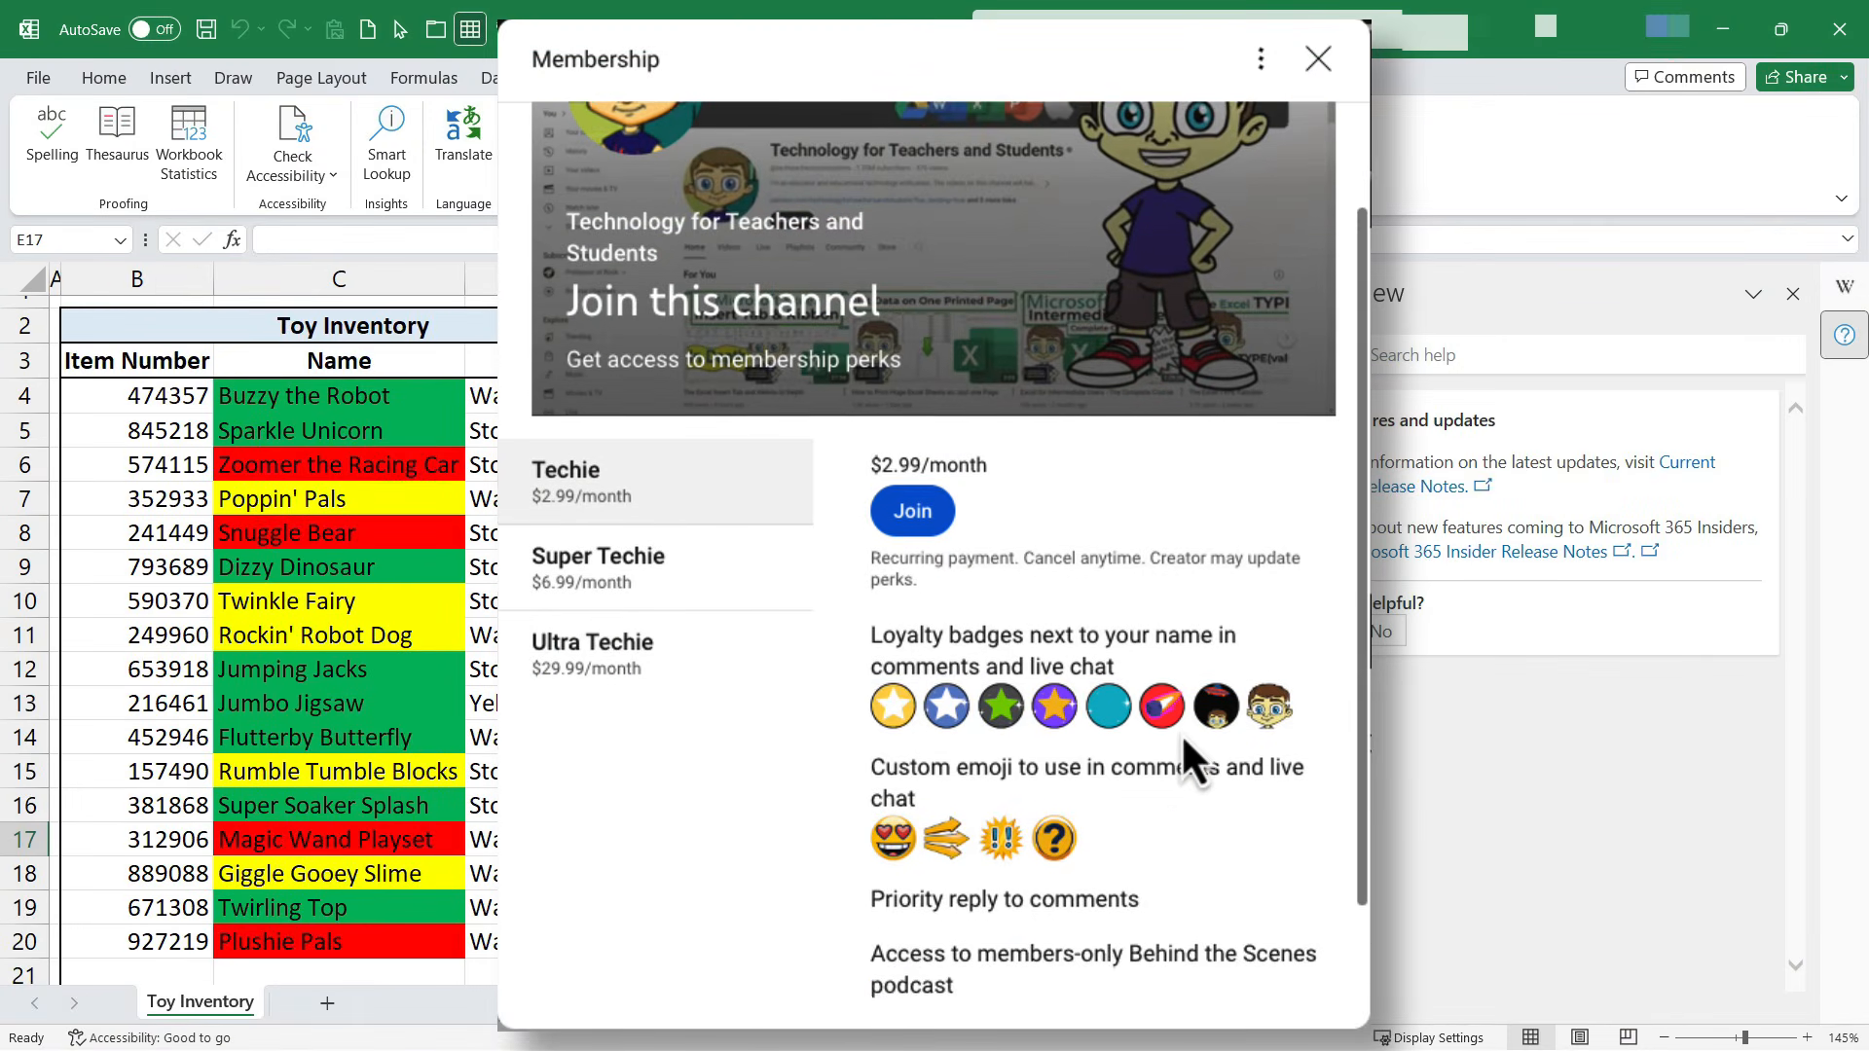
{"action": "scroll", "coordinate": [1184, 737], "scroll_direction": "up", "scroll_amount": 1}
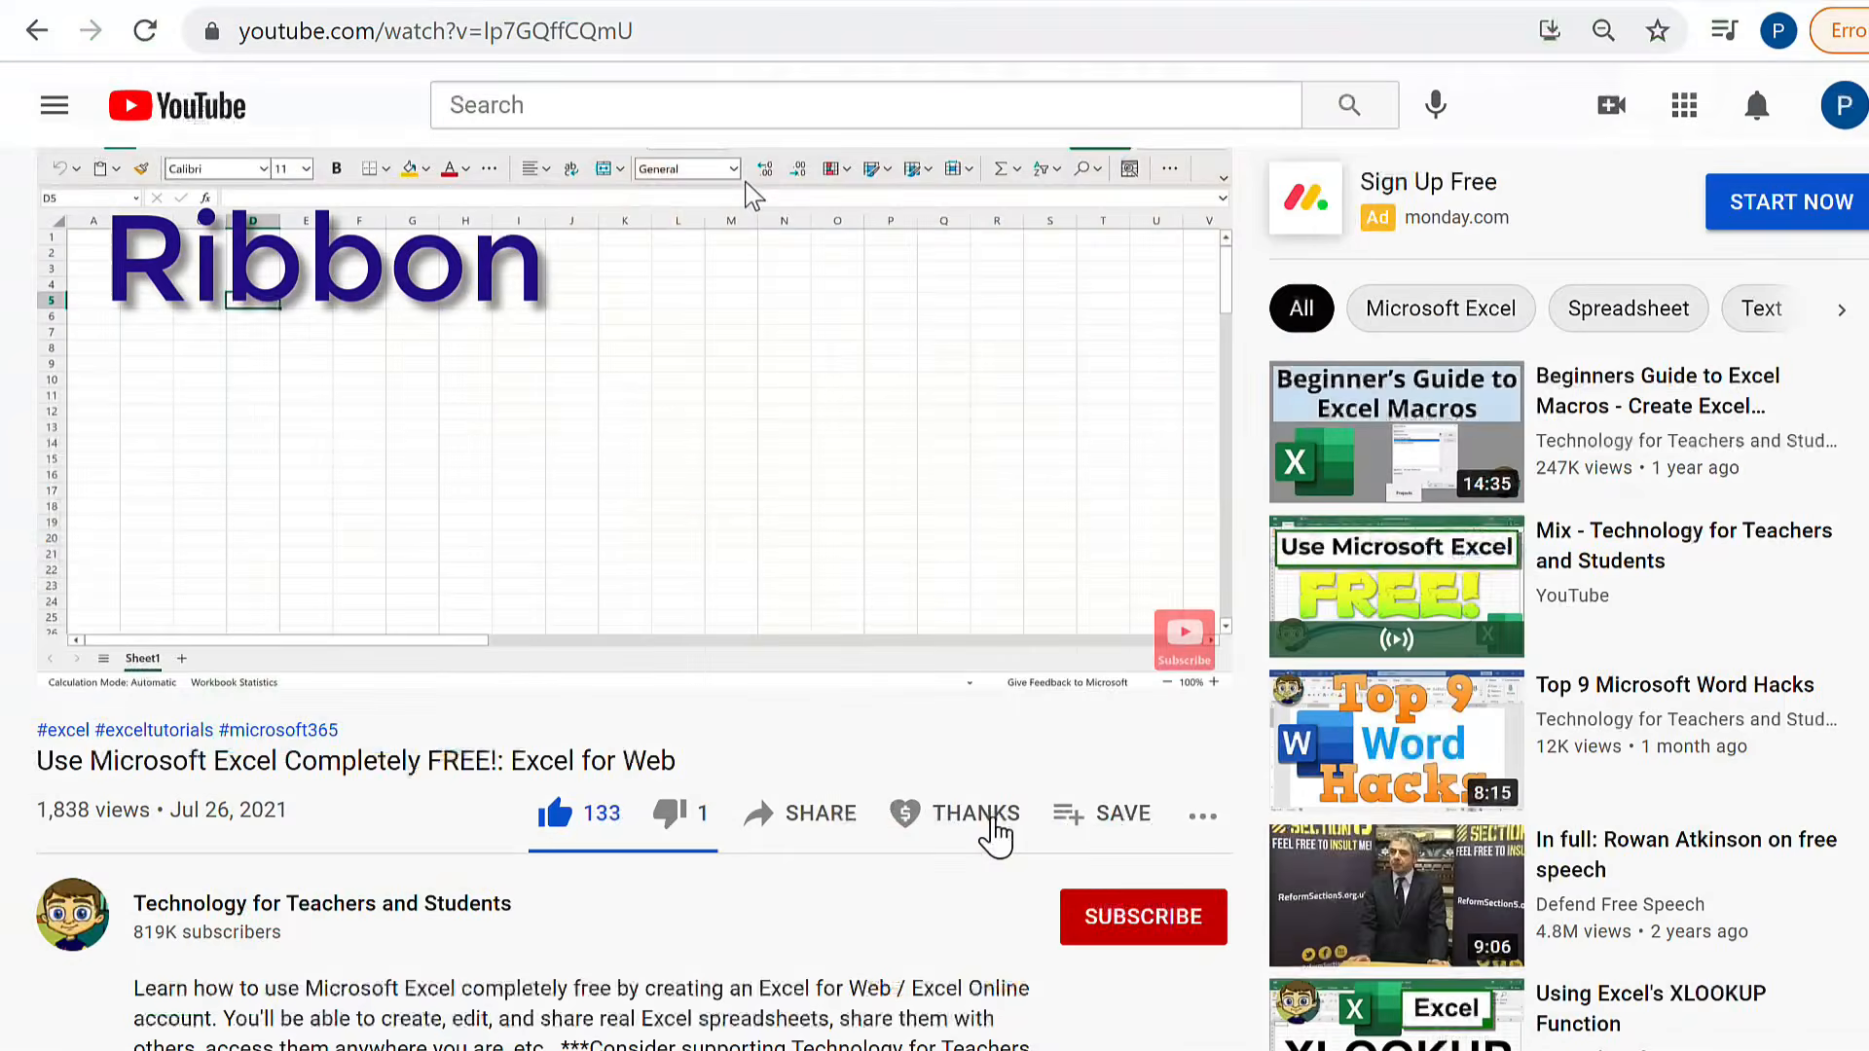
{"action": "left_click", "coordinate": [994, 836]}
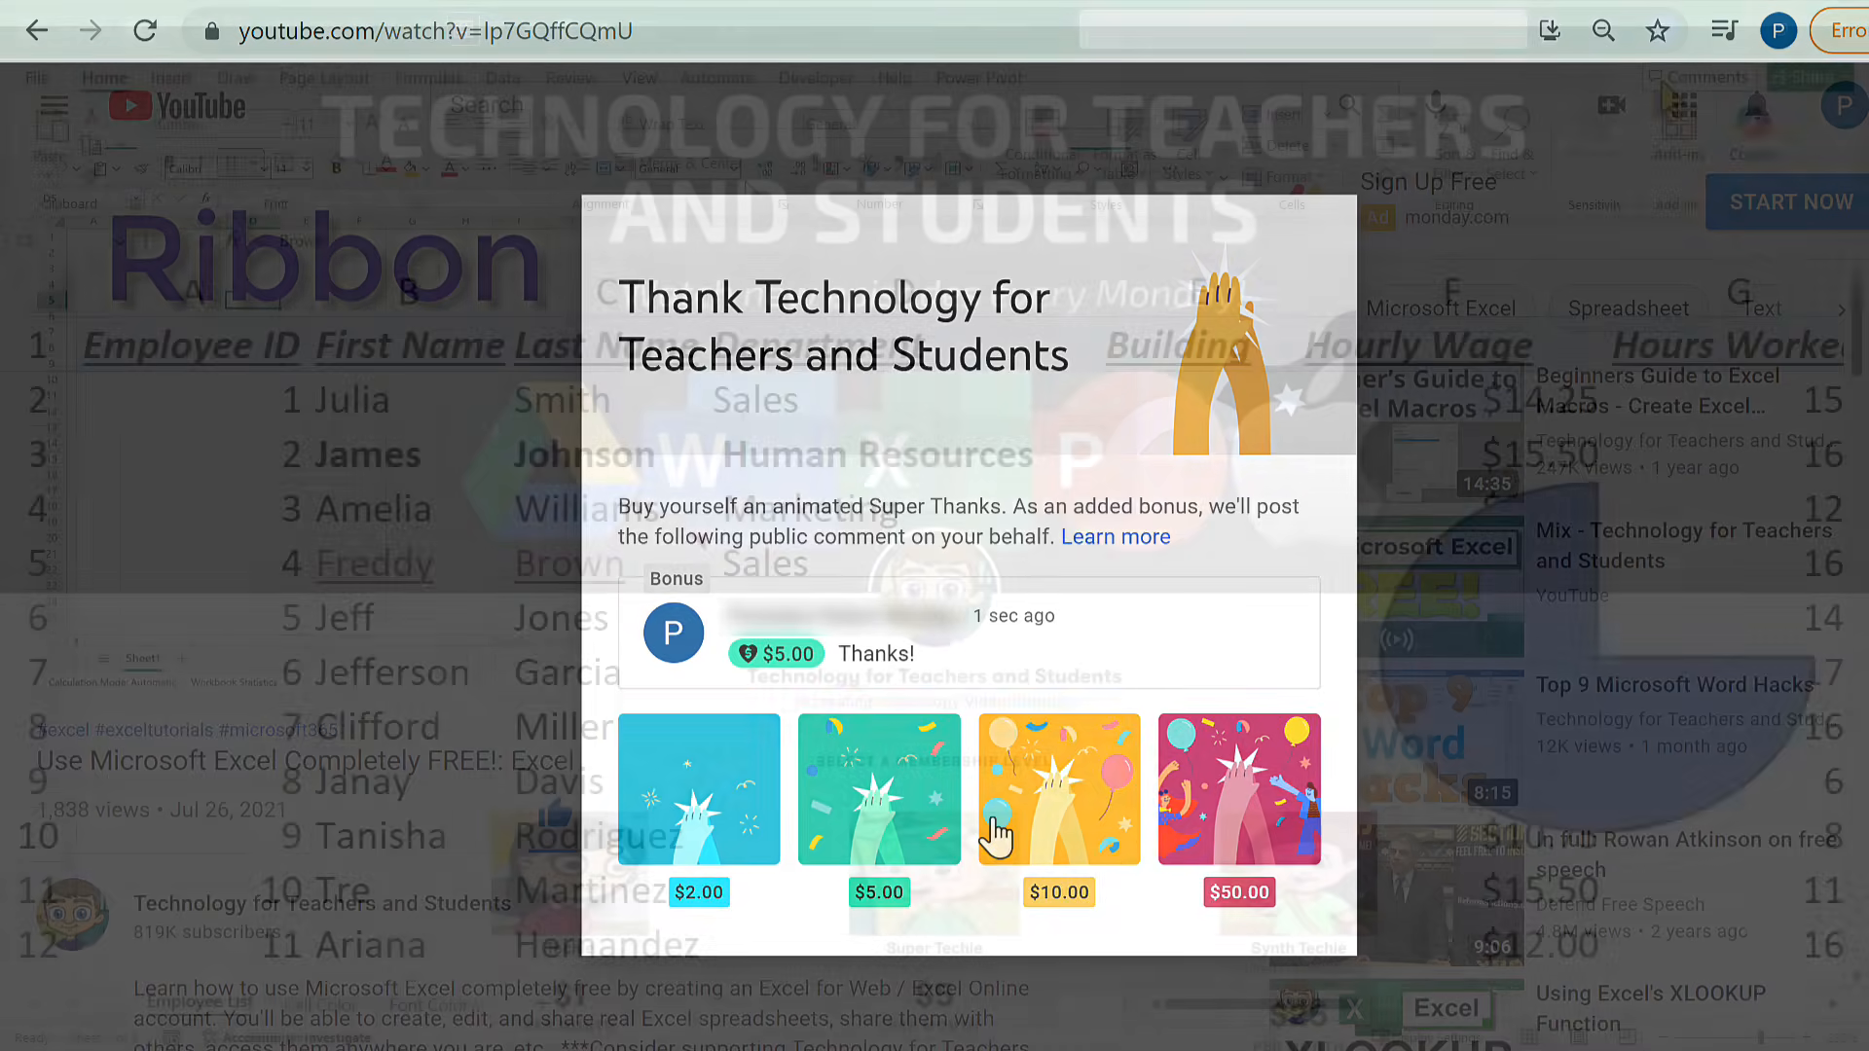